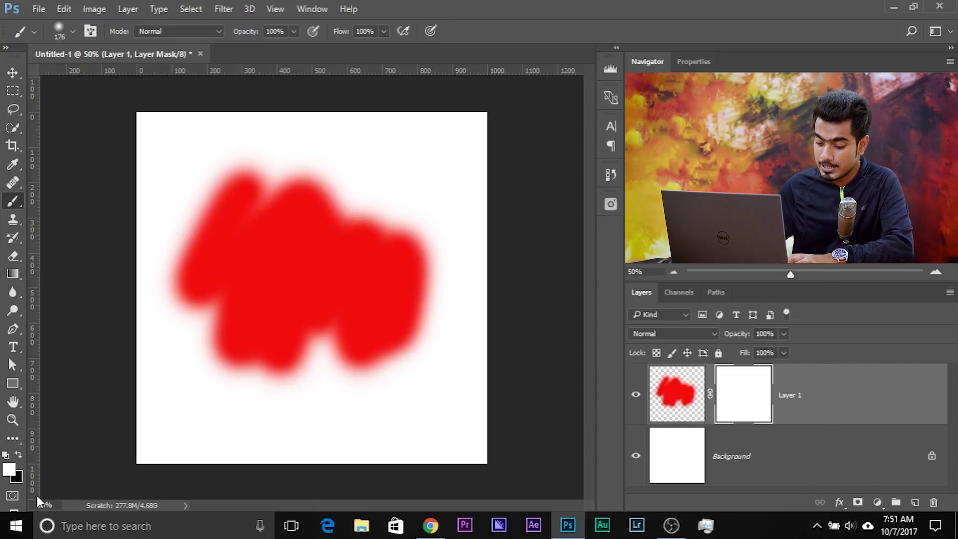
Hide the right part of the red paint by brushing black on Layer 1's mask, and restore it by brushing white
key("x")
key("bracketright")
key("bracketright")
key("bracketright")
mouse_move(353, 261)
left_mouse_down()
mouse_move(382, 212)
mouse_move(377, 264)
mouse_move(406, 252)
left_mouse_up()
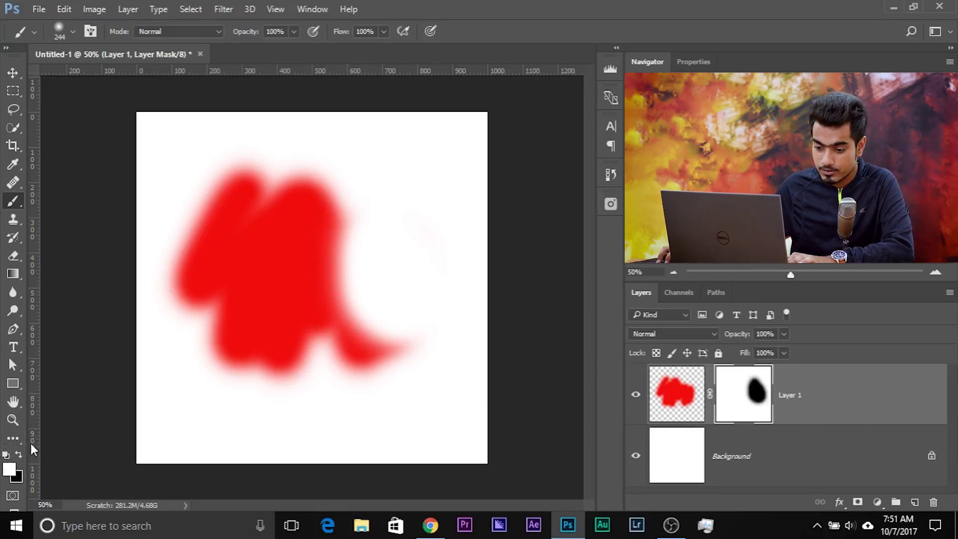
right_click(332, 258, "alt")
mouse_move(341, 254)
left_mouse_down()
mouse_move(347, 220)
mouse_move(397, 225)
mouse_move(451, 330)
left_mouse_up()
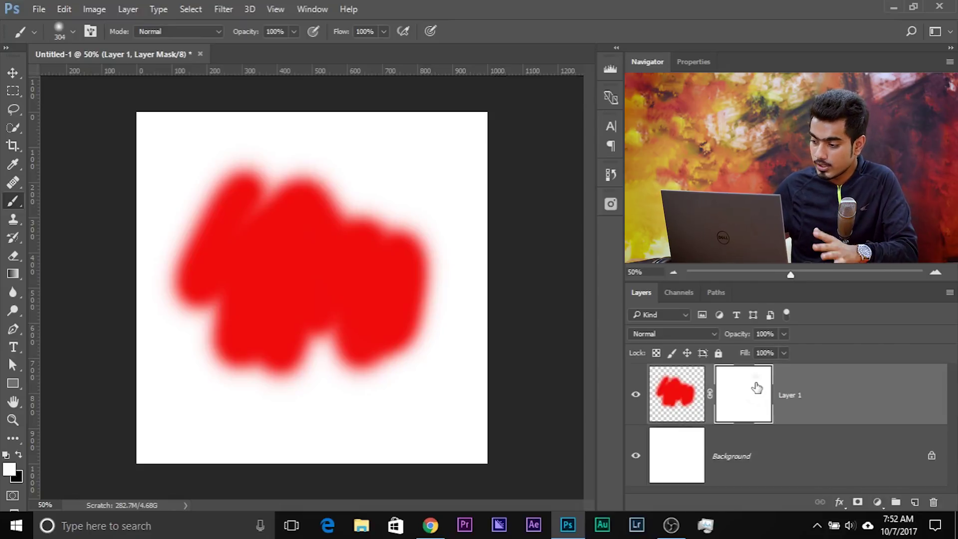
Load the luminosity of the RGB composite channel as a selection and return to Layer 1's mask
left_click(681, 295)
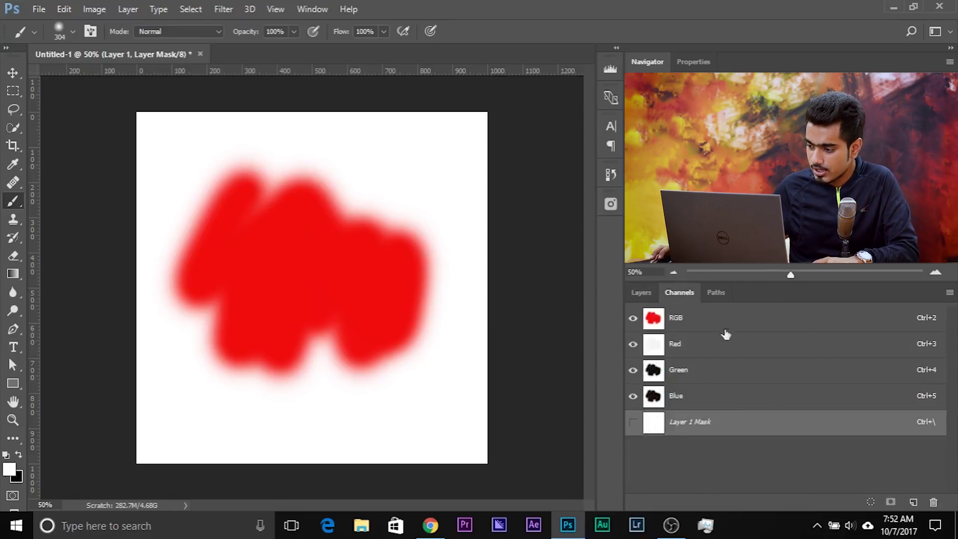
left_click(654, 324, "ctrl")
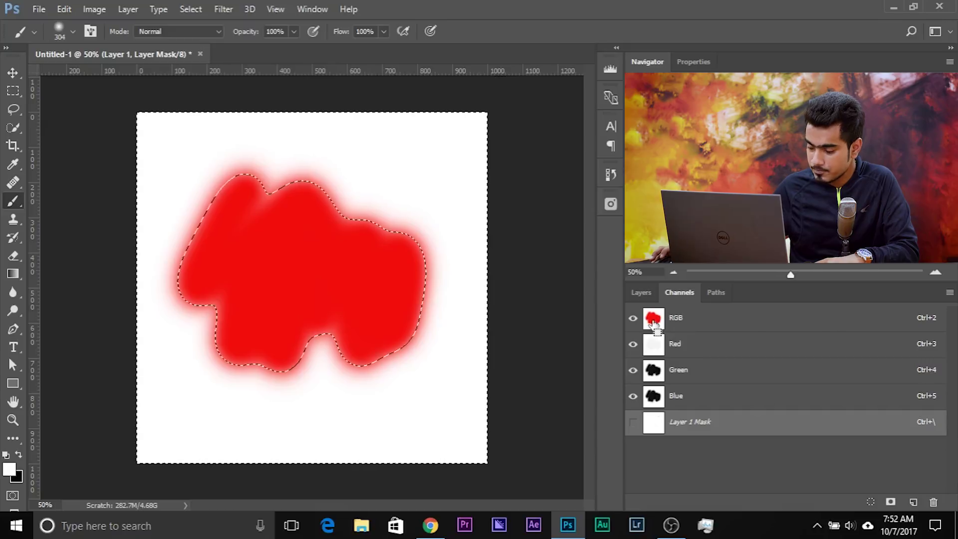
left_click(648, 297)
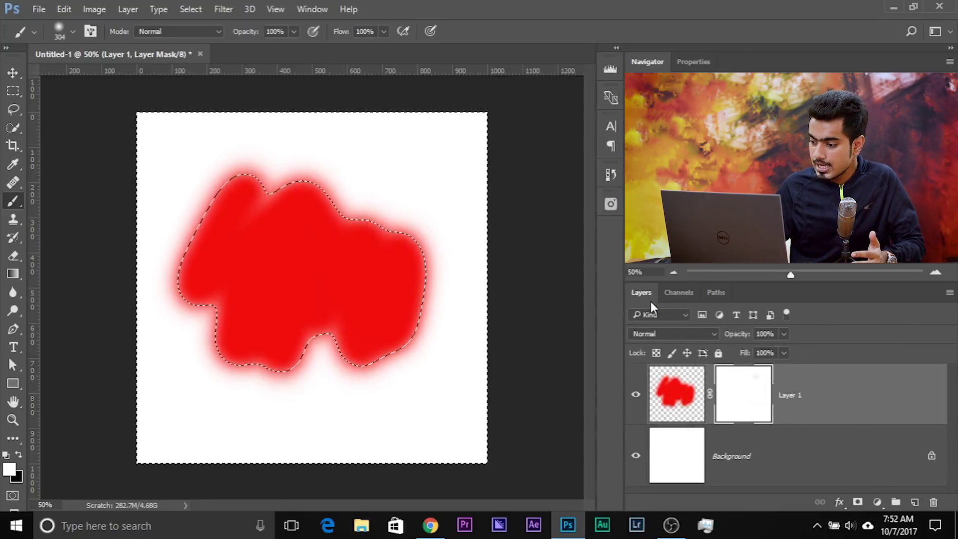
Fill the selection on Layer 1's mask with black, deselect it, and hide the Background layer
key("x")
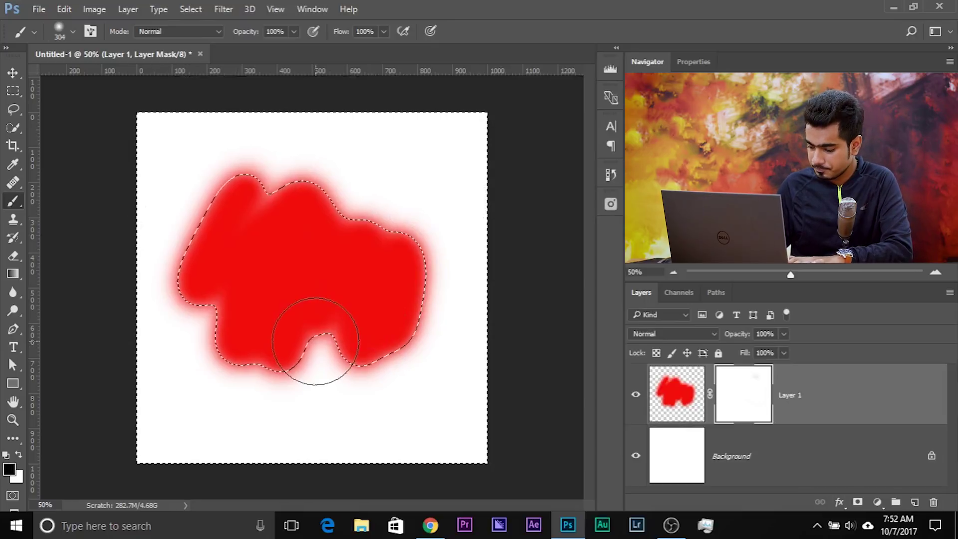
key("alt+BackSpace")
key("ctrl+d")
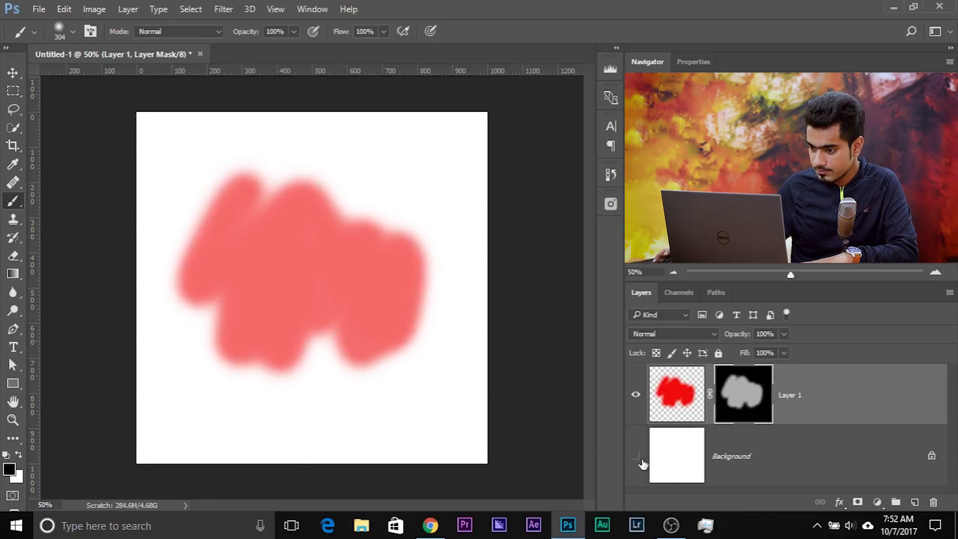
left_click(640, 459)
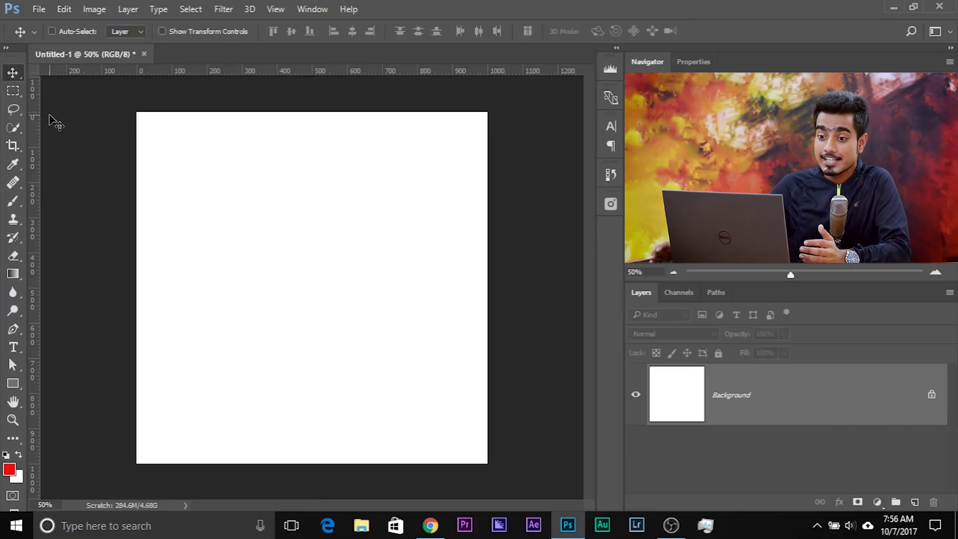
Fill the left half of the Background with black up to a new vertical guide at the canvas centre, and hide the guide
left_click(13, 95)
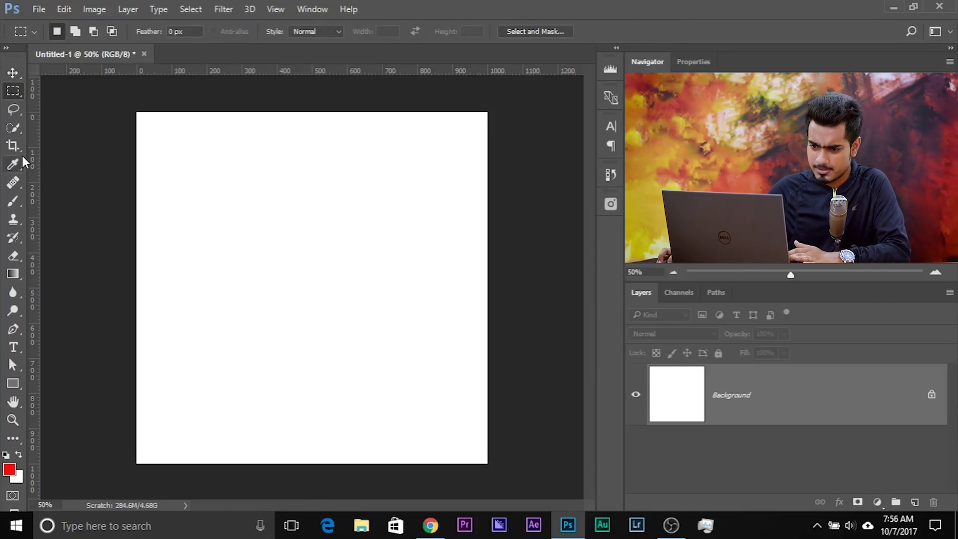
left_click_drag(44, 161, 311, 196)
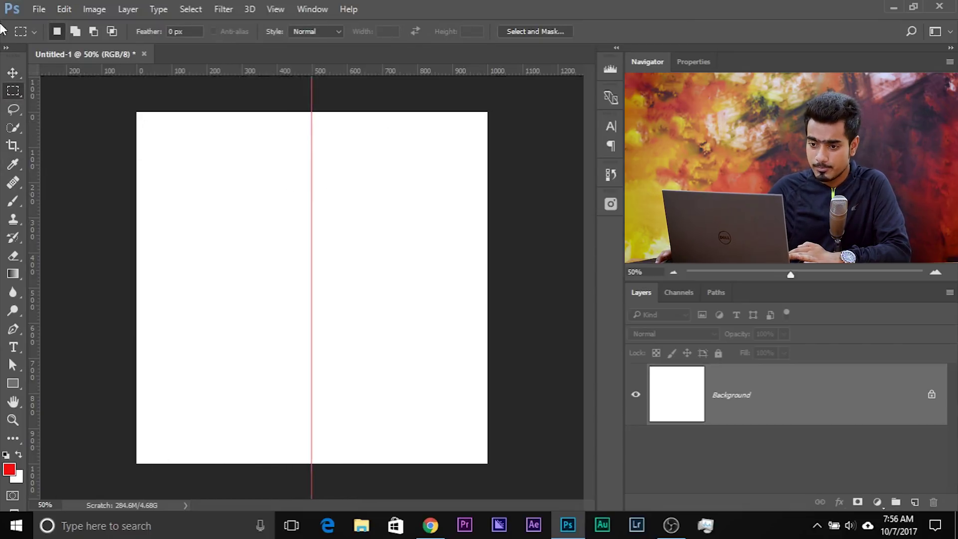
left_click_drag(138, 112, 322, 496)
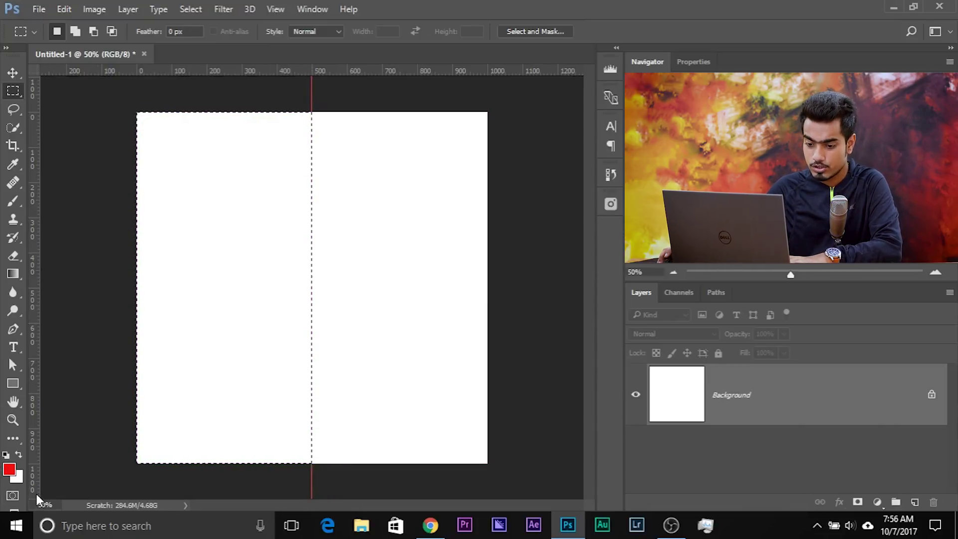
key("d")
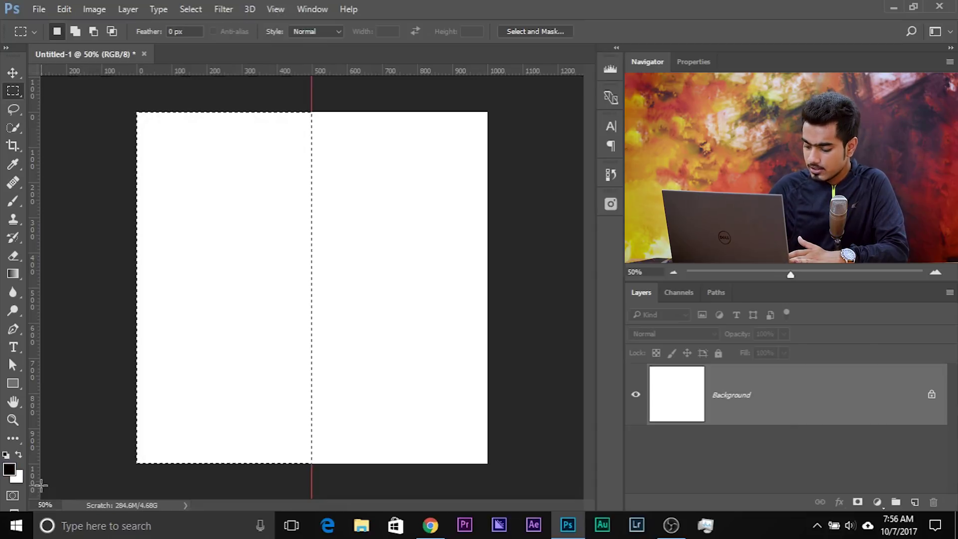
key("alt+BackSpace")
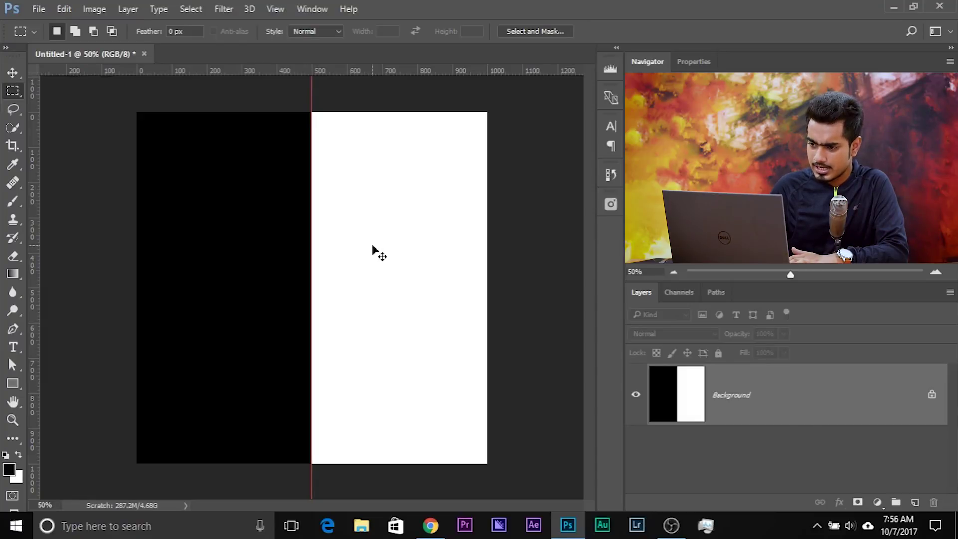
key("ctrl+h")
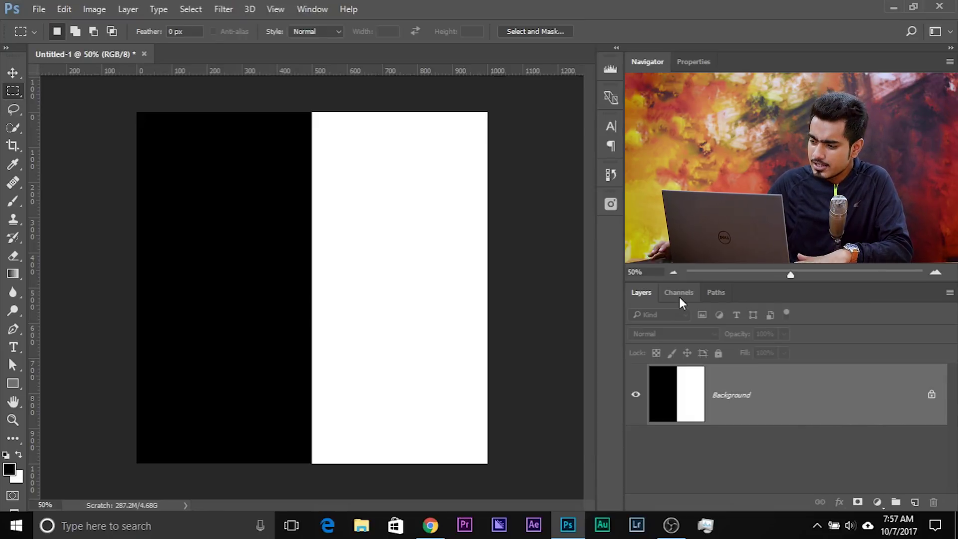
Load the RGB composite channel of the half-black, half-white image as a selection and return to the layers
left_click(680, 298)
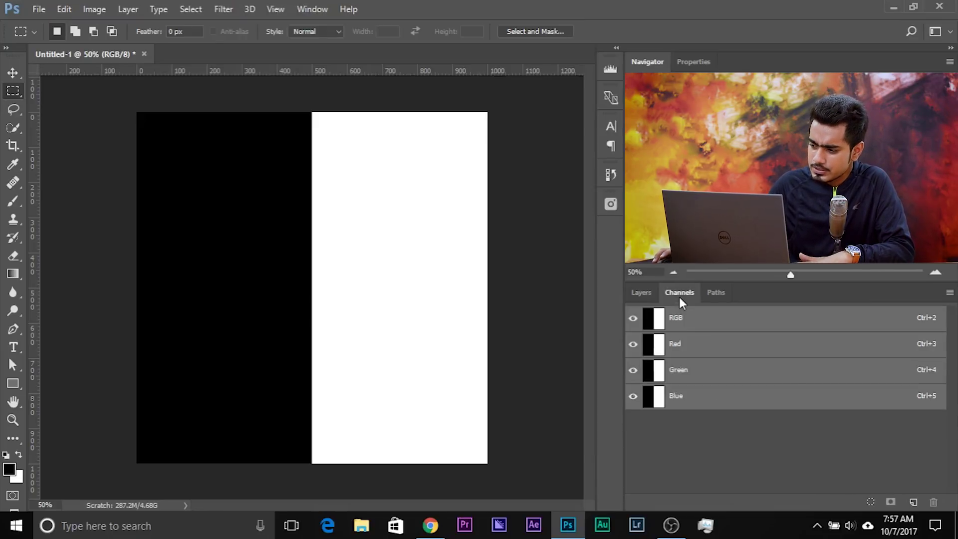
left_click(660, 322, "ctrl")
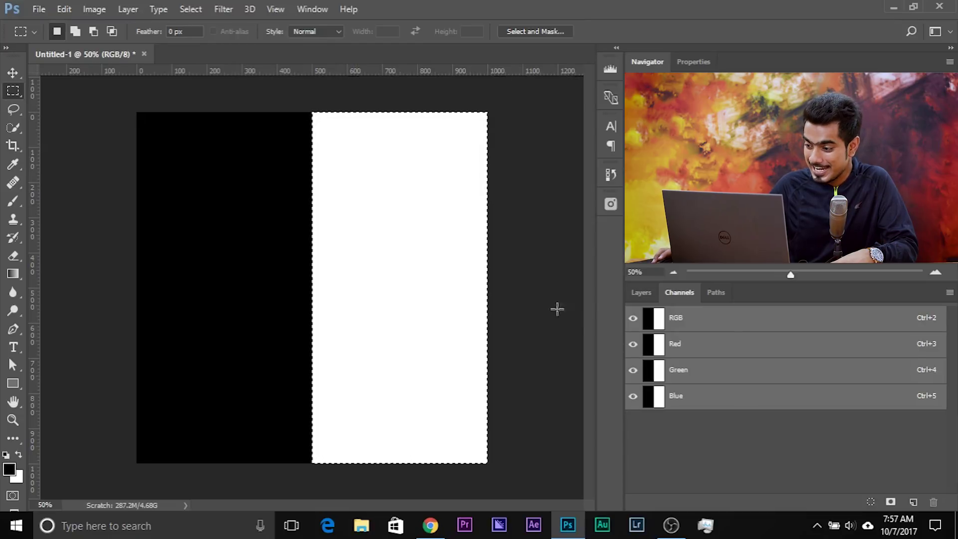
left_click(642, 294)
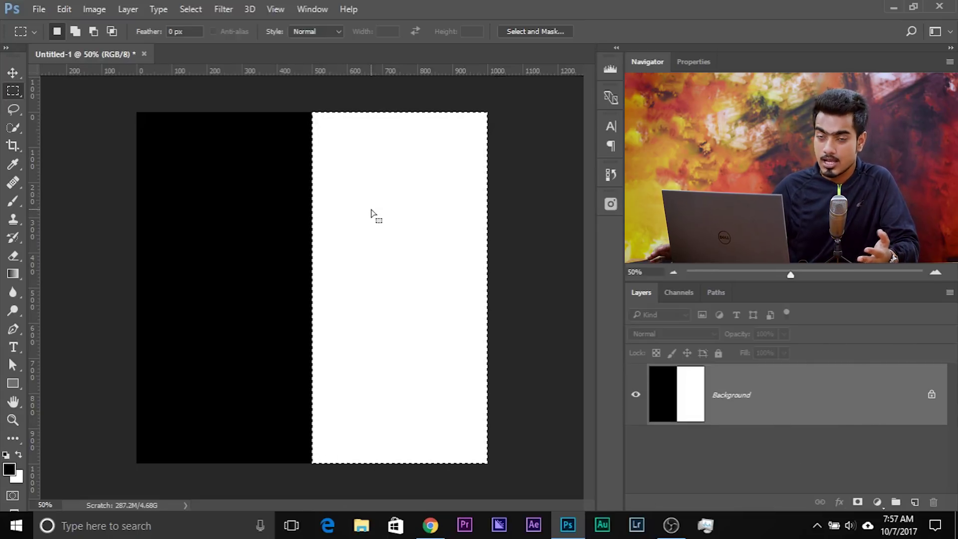
Add a Curves adjustment layer masked by the selection and shift the white point of its RGB curve slightly inward
left_click(875, 501)
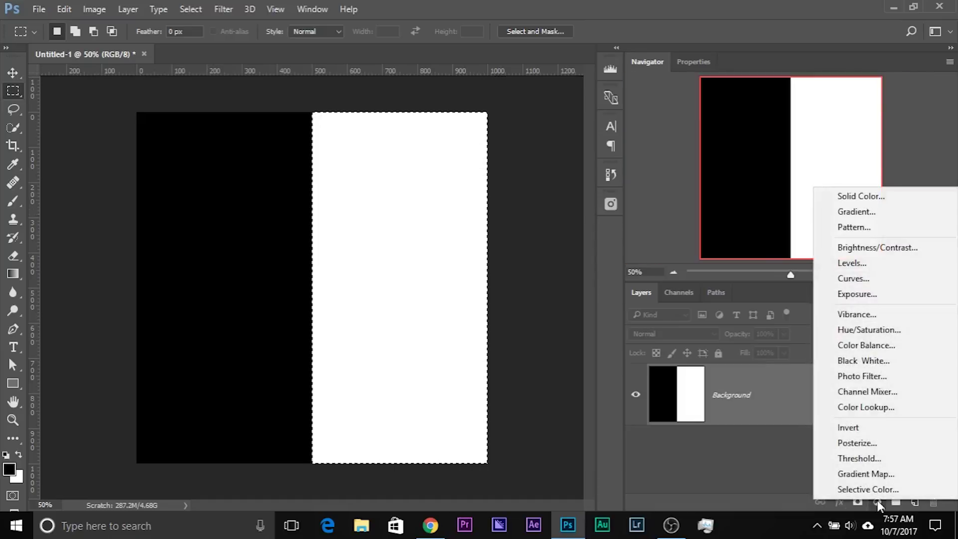
left_click(862, 278)
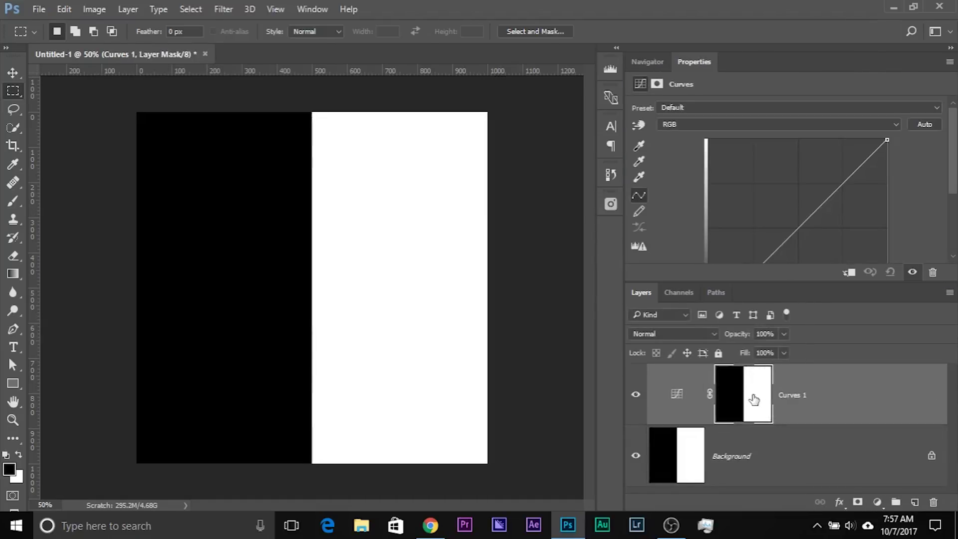
scroll(828, 229, "down", 1)
left_click_drag(898, 151, 882, 125)
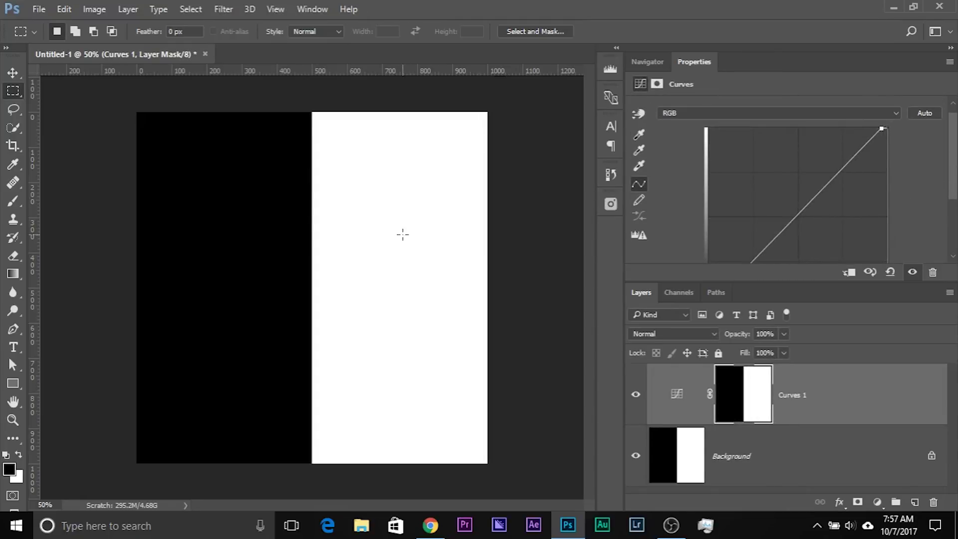
Raise the Red curve's middle, lower its white end, set its black end to output 124, and delete the Curves layer
left_click(708, 109)
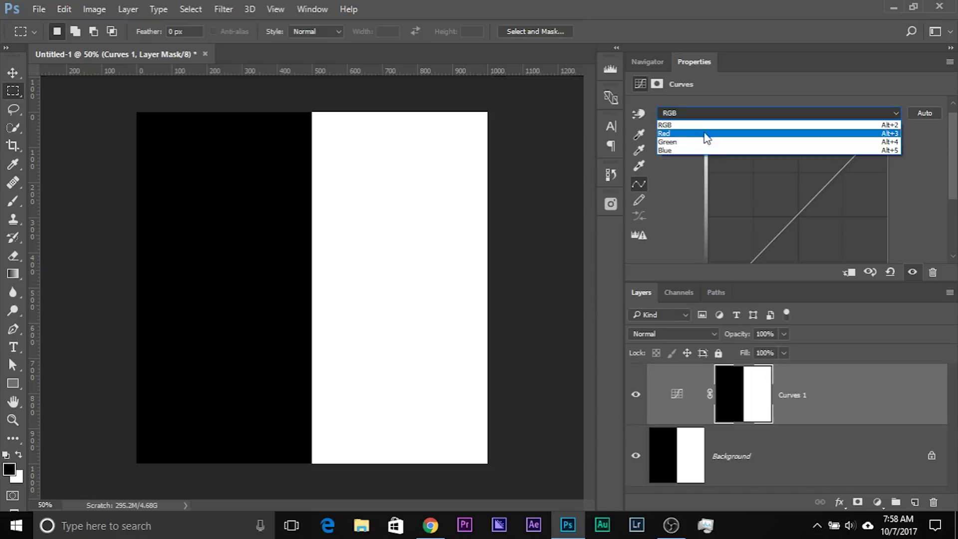
left_click(706, 134)
left_click_drag(804, 193, 780, 168)
left_click_drag(887, 128, 888, 206)
left_click_drag(711, 218, 709, 141)
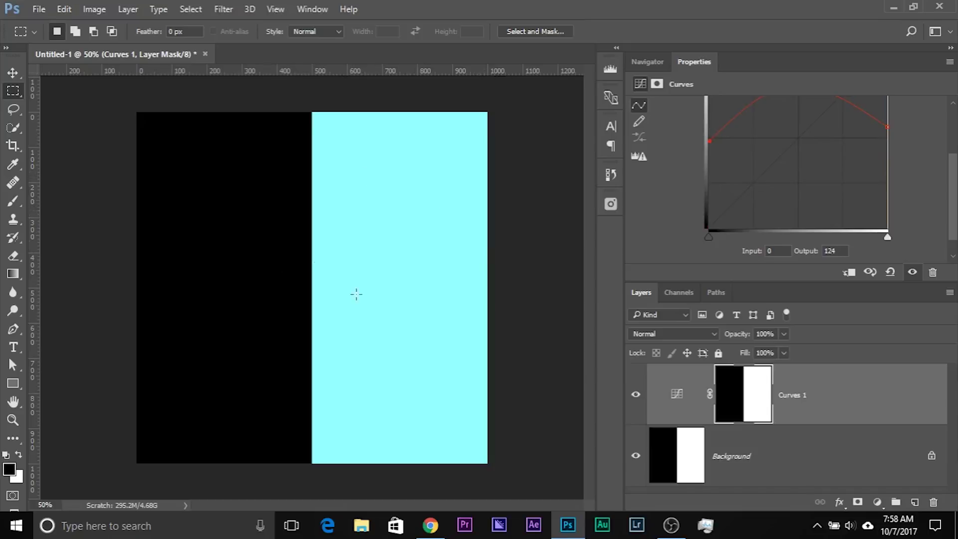
left_click_drag(799, 408, 934, 502)
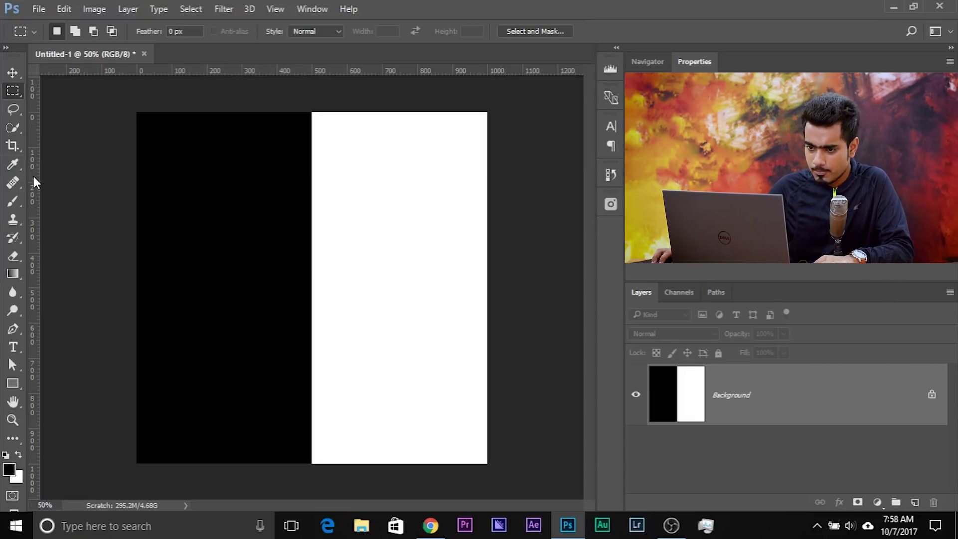
Show the guides again and place a vertical guide at the middle of the black half, using a temporary selection of that half
left_click_drag(34, 171, 4, 215)
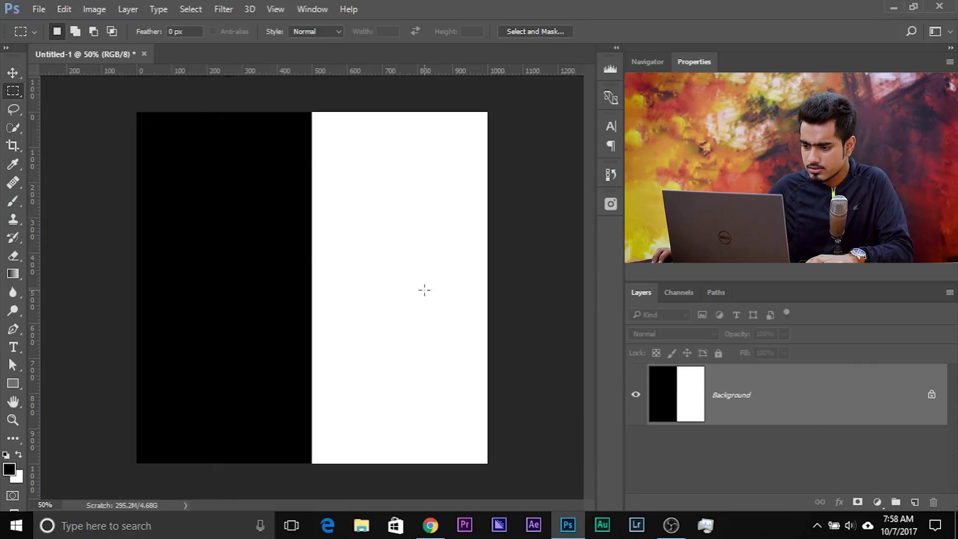
key("ctrl+'")
key("ctrl+'")
key("ctrl+;")
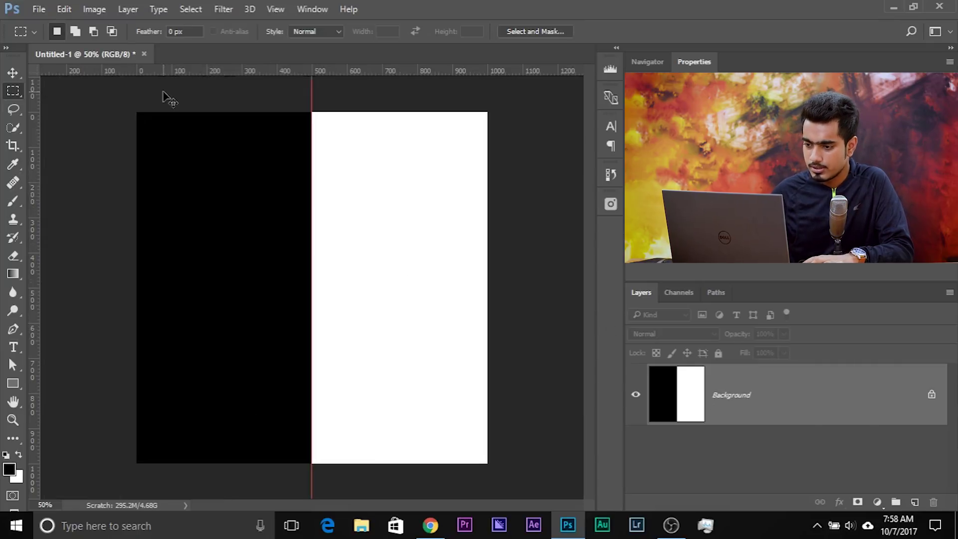
left_click_drag(131, 111, 313, 478)
left_click_drag(37, 249, 225, 290)
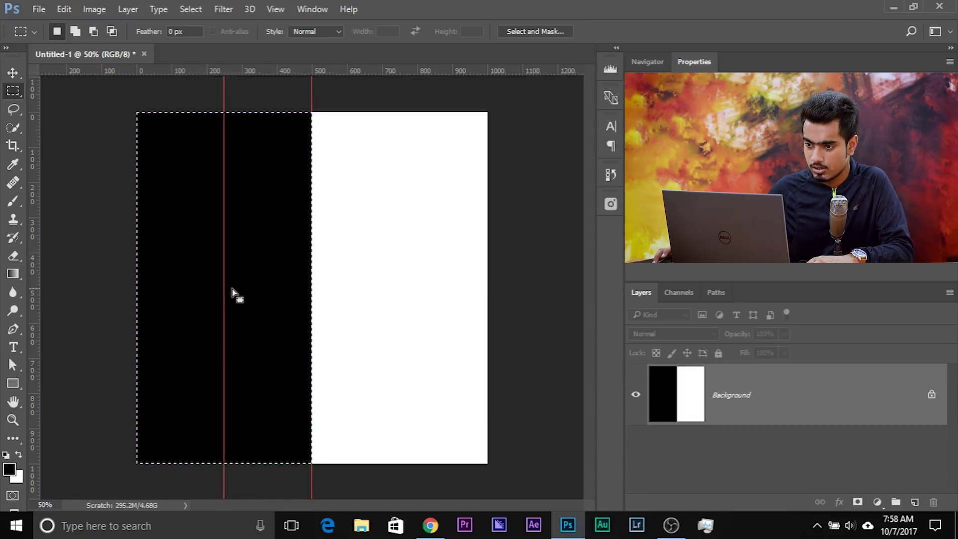
key("ctrl+d")
Place a vertical guide at the middle of the white half, using a temporary selection of that half
left_click_drag(311, 101, 491, 499)
left_click_drag(38, 236, 399, 288)
key("ctrl+d")
Fill the black strip between the first guide and the centre guide with gray at 33% brightness, and deselect it
left_click_drag(225, 112, 316, 488)
key("ctrl+d")
left_click_drag(225, 111, 312, 492)
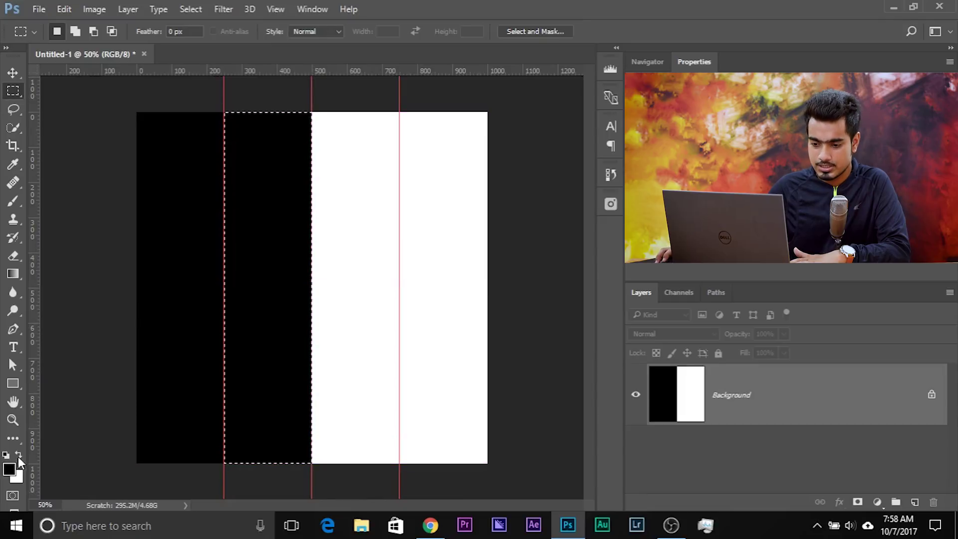
left_click(11, 471)
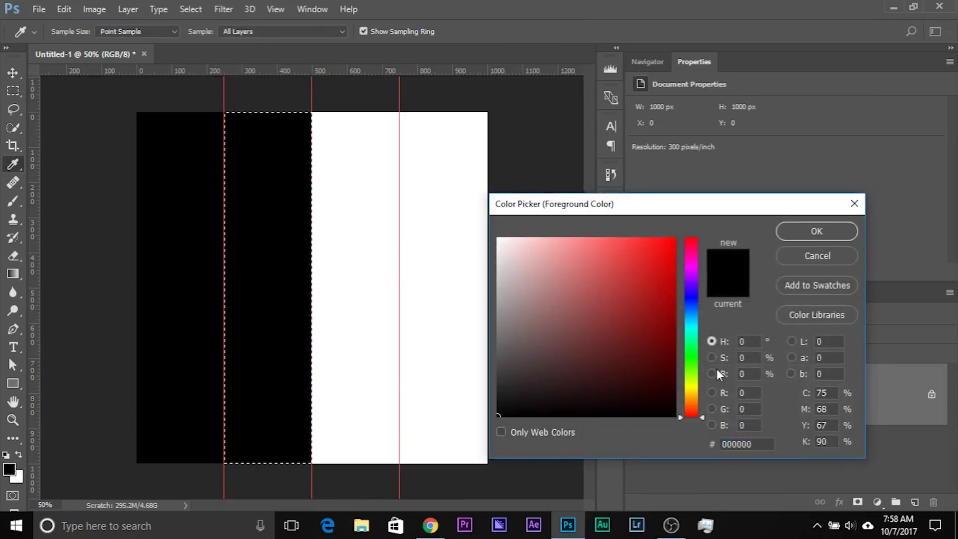
left_click(712, 374)
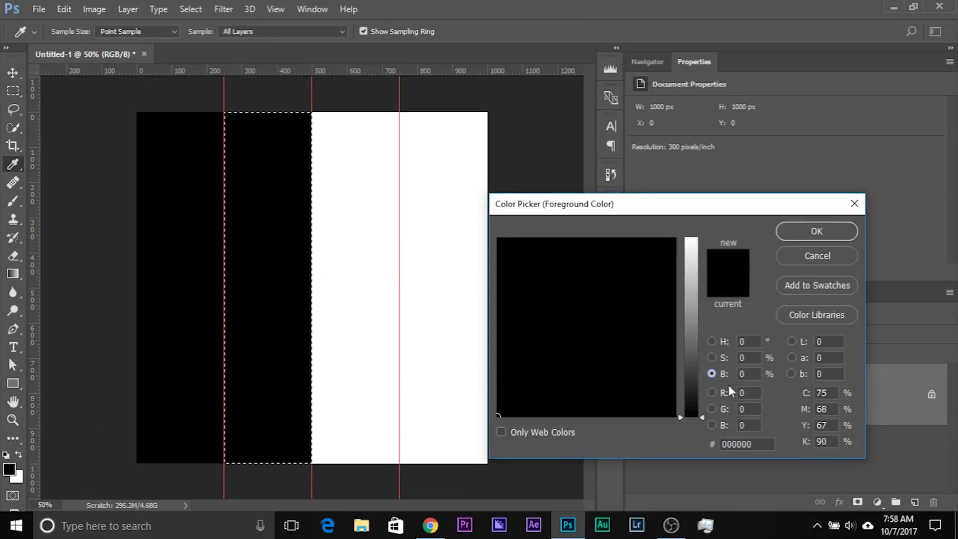
left_click(692, 393)
left_click_drag(692, 392, 700, 374)
left_click(756, 375)
type("33")
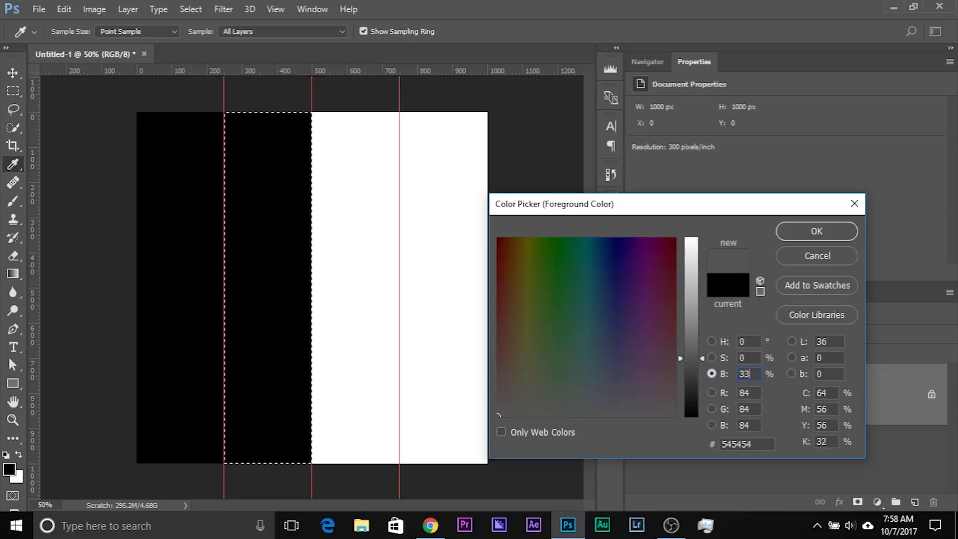
left_click(813, 231)
key("m")
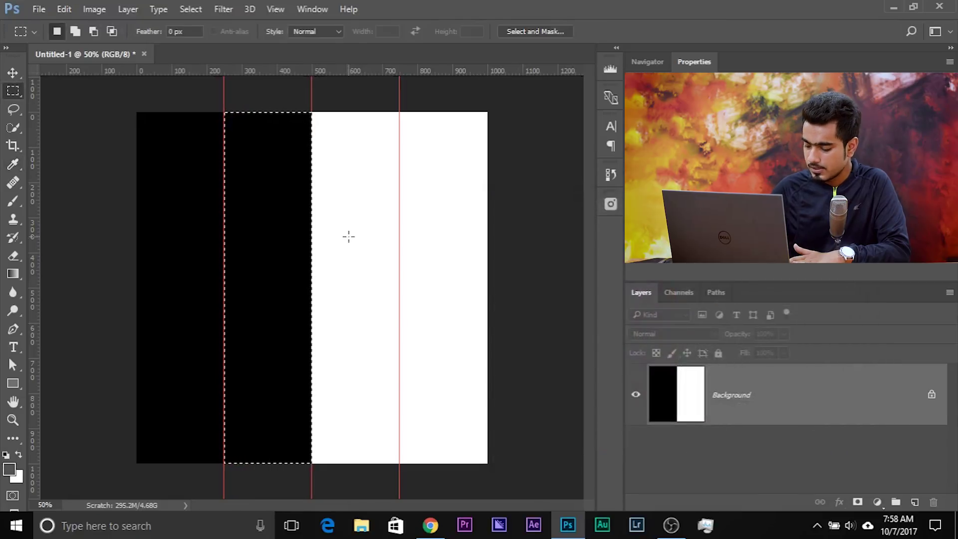
key("alt+BackSpace")
key("ctrl+d")
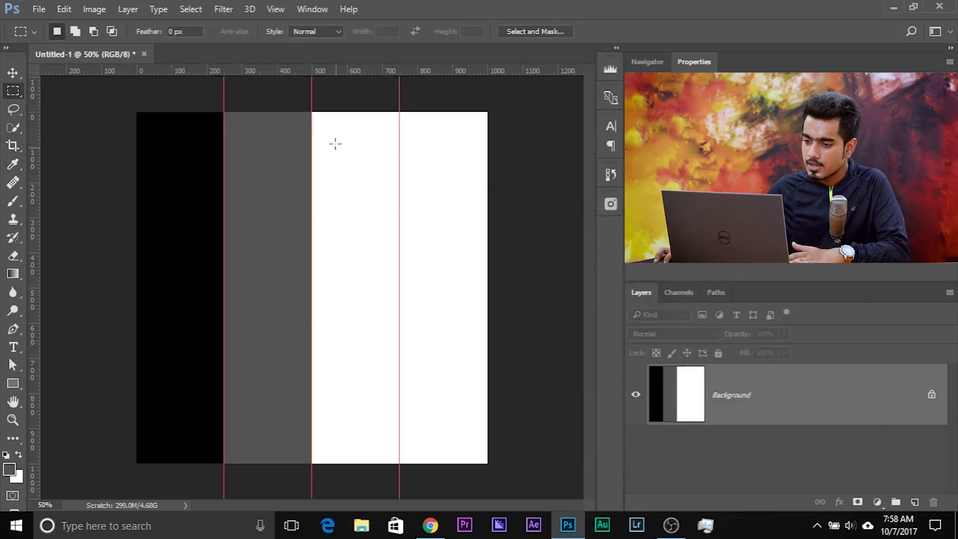
Fill the white strip between the centre guide and the third guide with gray at 66% brightness, and deselect it
left_click_drag(317, 91, 369, 222)
key("ctrl+d")
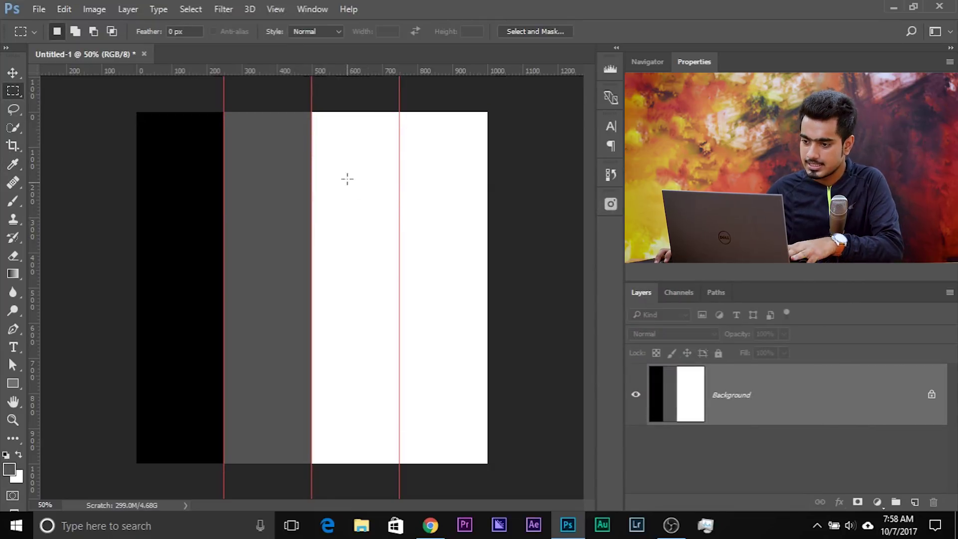
left_click_drag(315, 97, 400, 464)
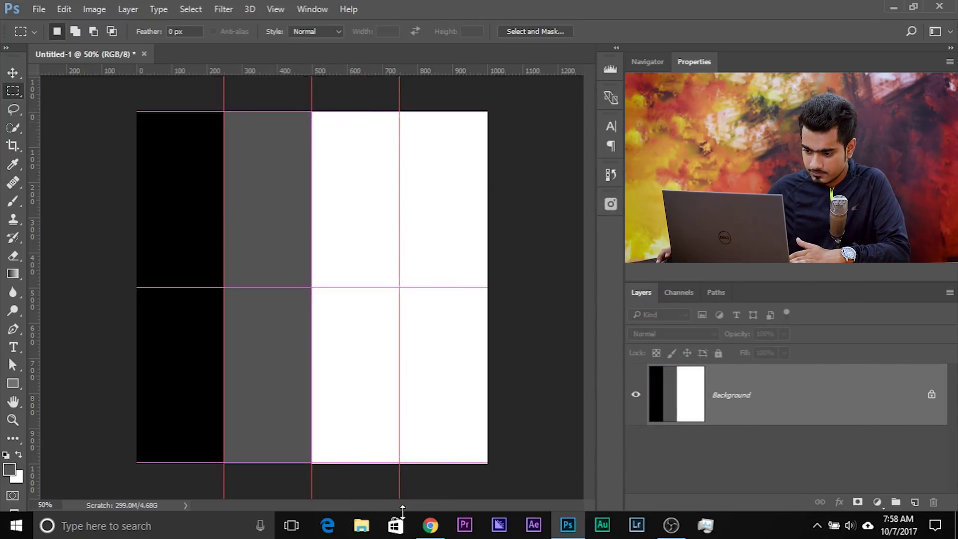
left_click(9, 469)
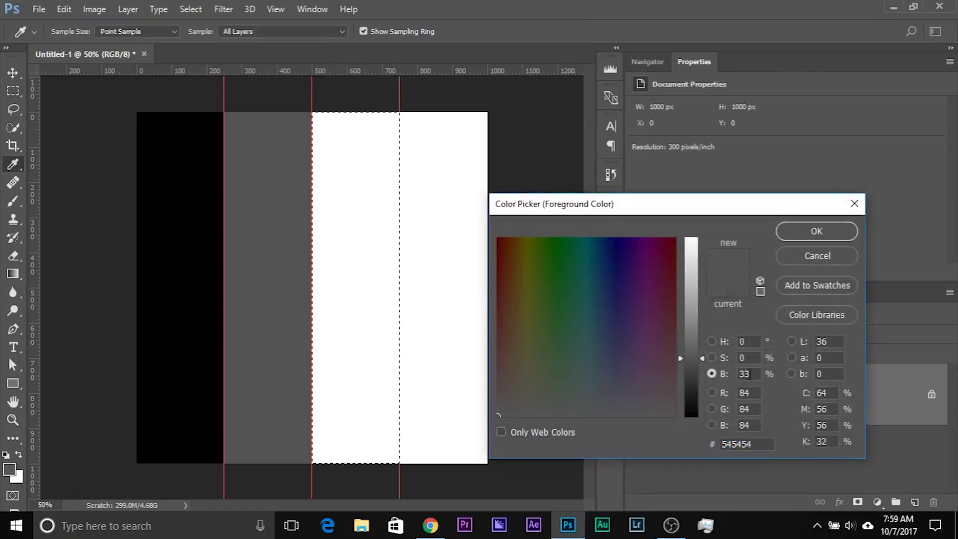
type("66")
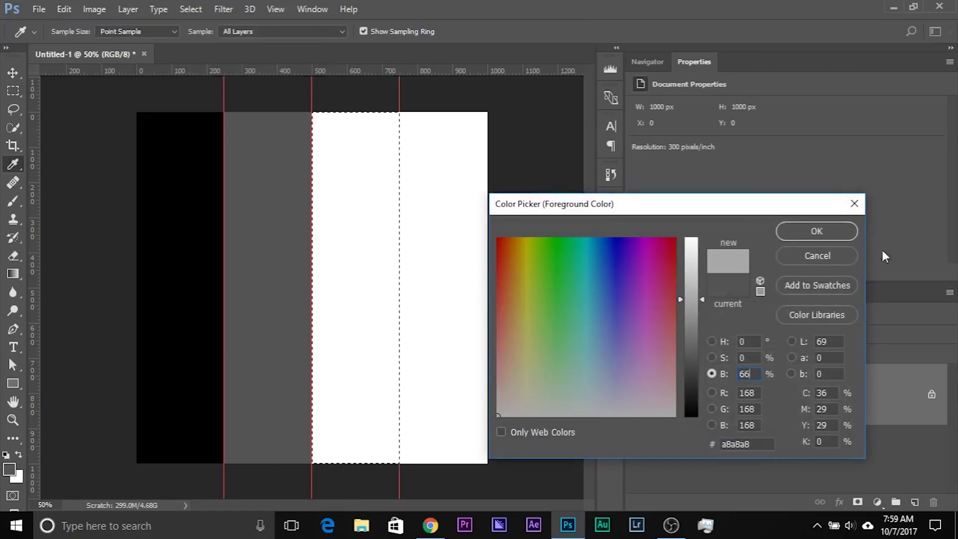
left_click(837, 232)
key("m")
key("alt+BackSpace")
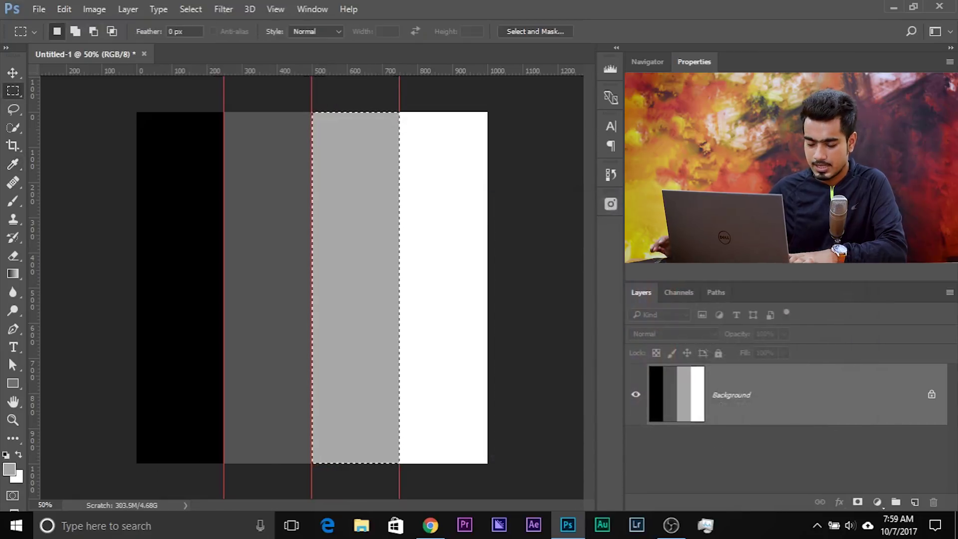
key("ctrl+d")
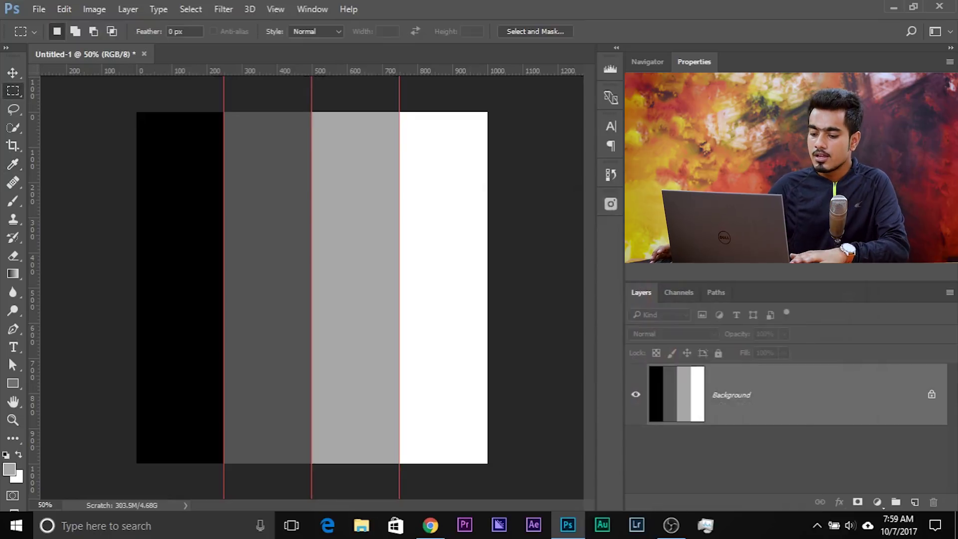
Try out luminosity selections from the RGB channel by narrowing one to the brightest strip and inverting a fresh one
left_click(682, 292)
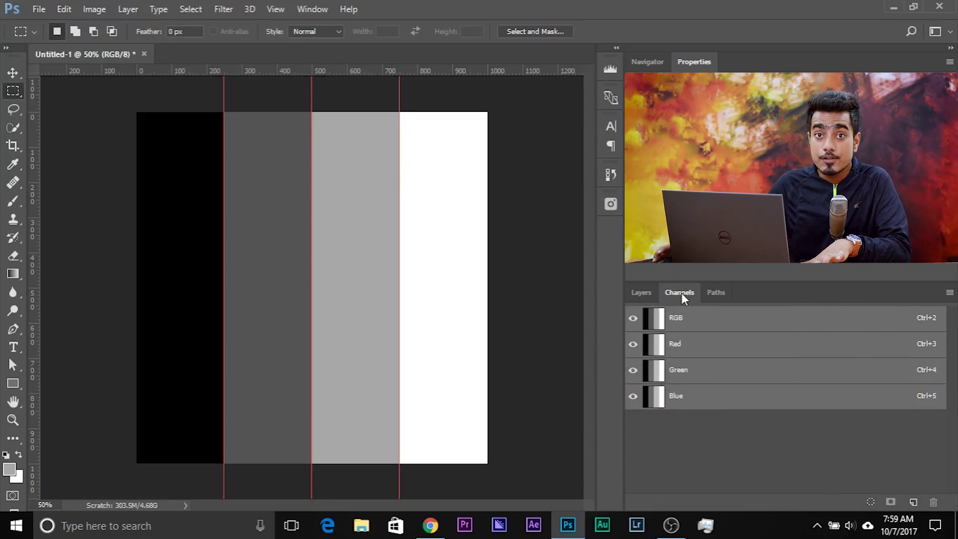
left_click(657, 322, "ctrl")
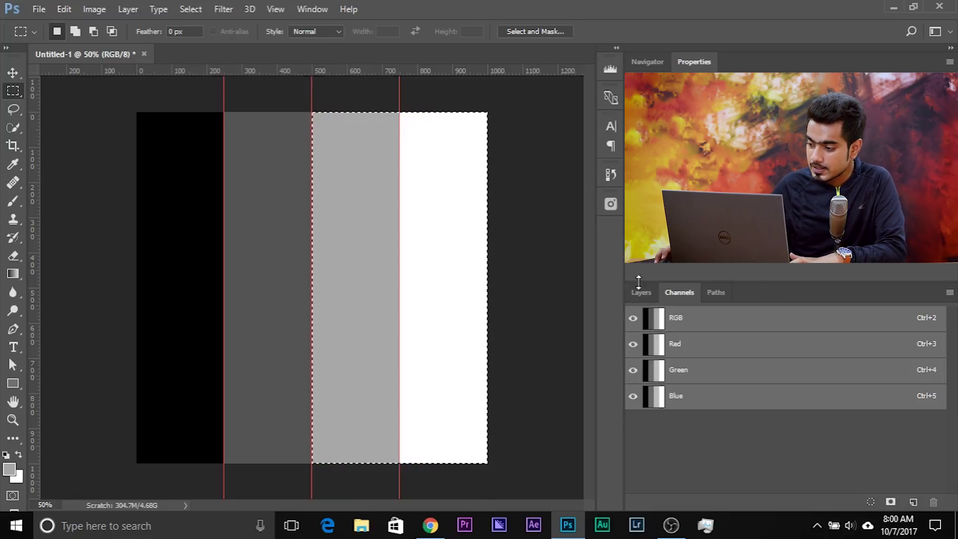
left_click(651, 323, "ctrl")
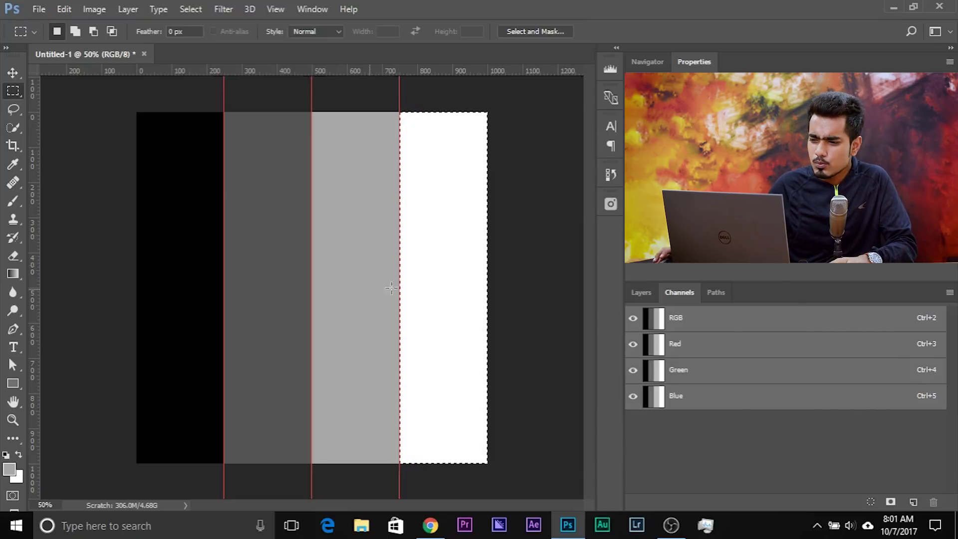
left_click(188, 104)
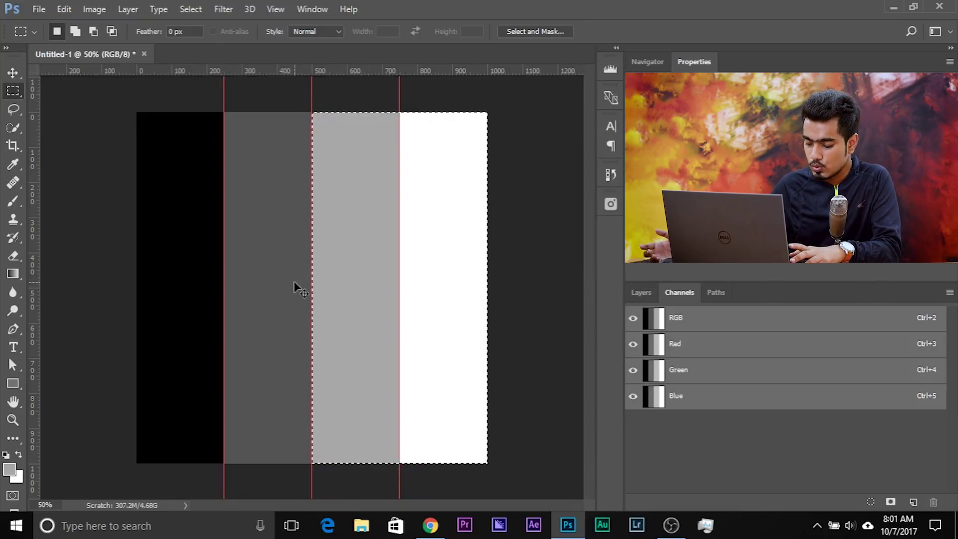
key("ctrl+shift+i")
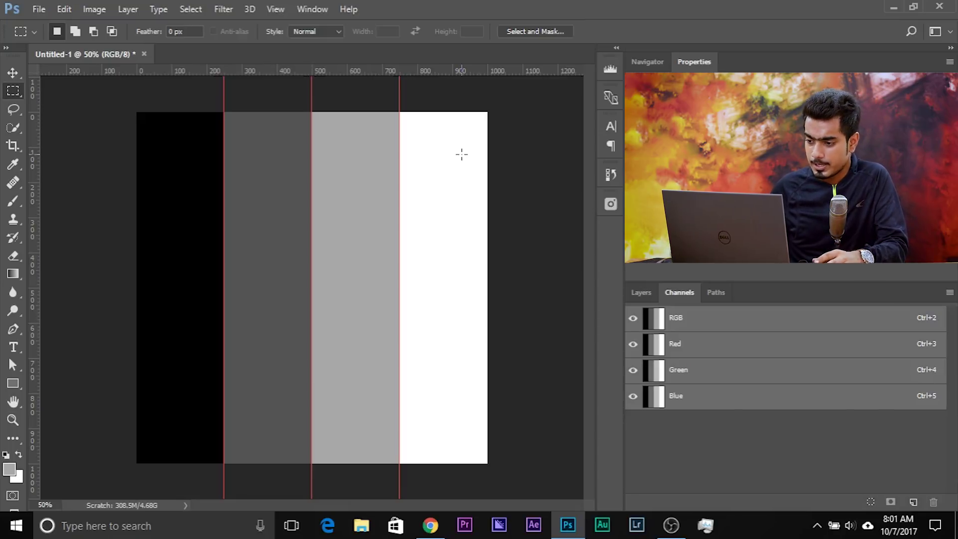
Load the RGB channel's luminosity as a selection, save it as a new alpha channel and display that channel
left_click(658, 322, "ctrl")
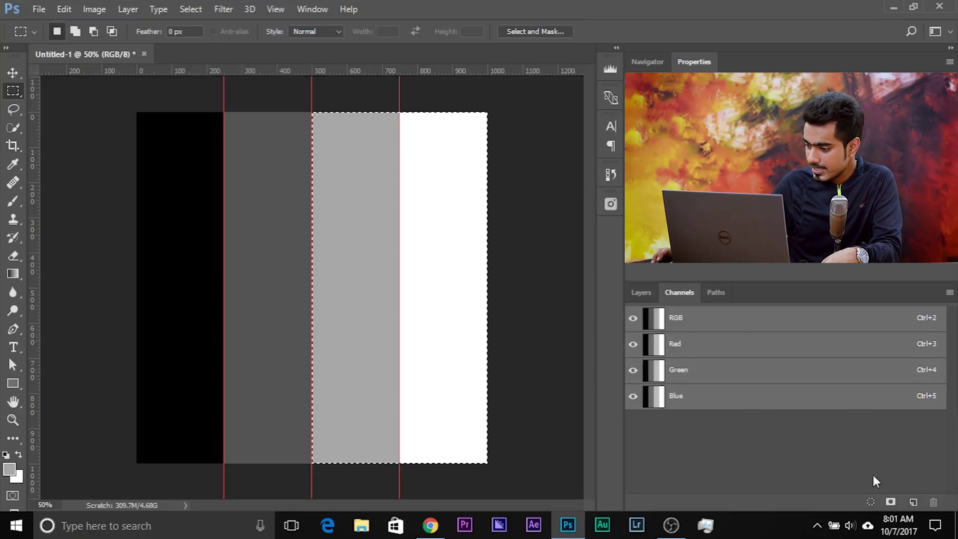
left_click(892, 503)
left_click(708, 427)
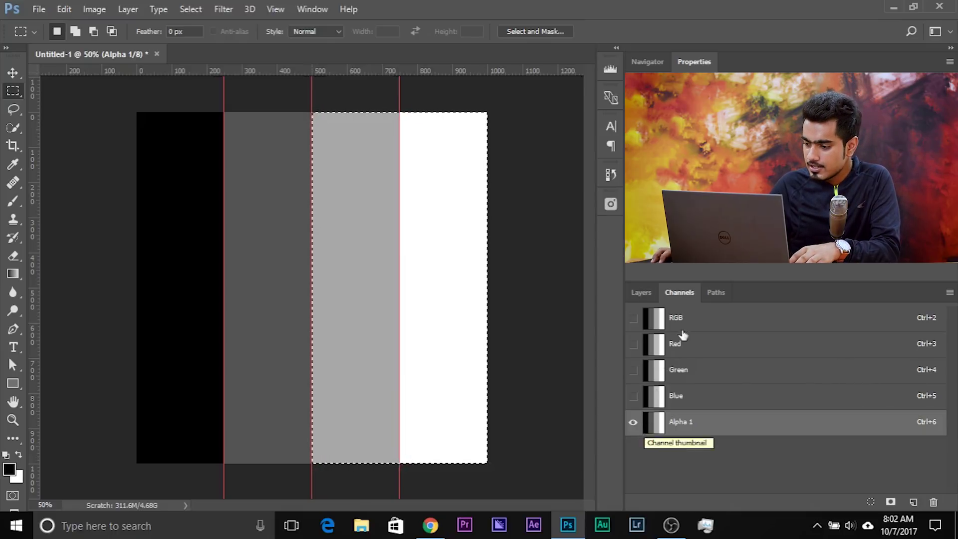
Save the RGB luminosity selection narrowed to the brightest strip as a second alpha channel, and compare both alpha channels
left_click(663, 321)
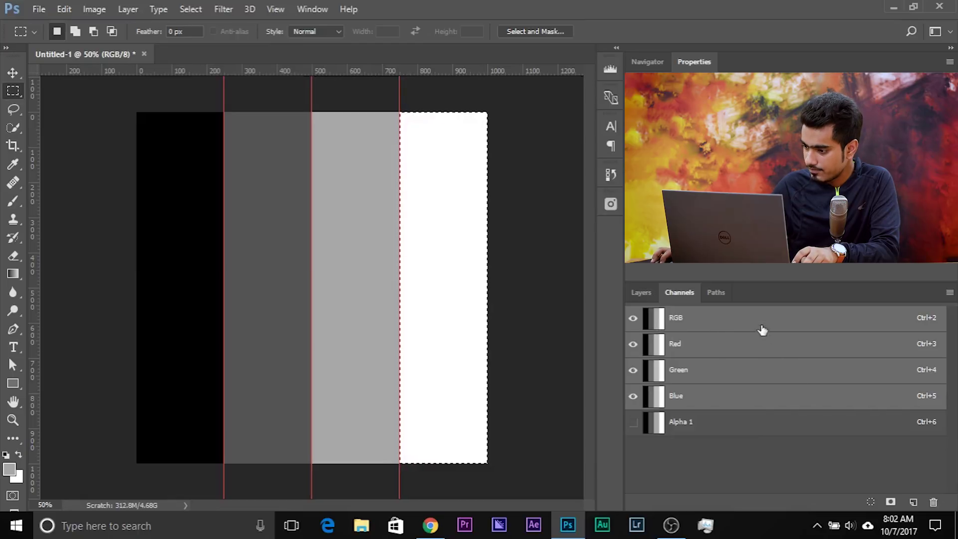
left_click(890, 501)
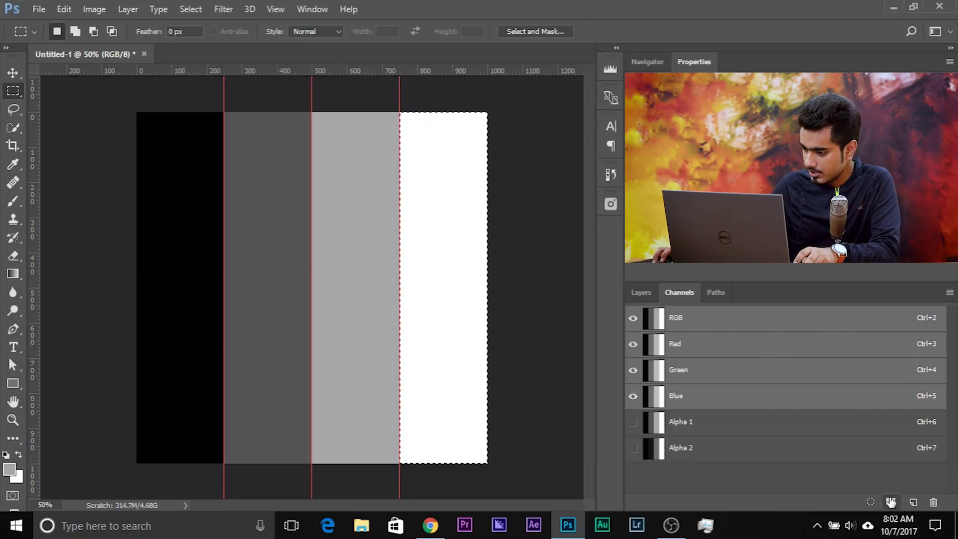
left_click(696, 450)
left_click(694, 431)
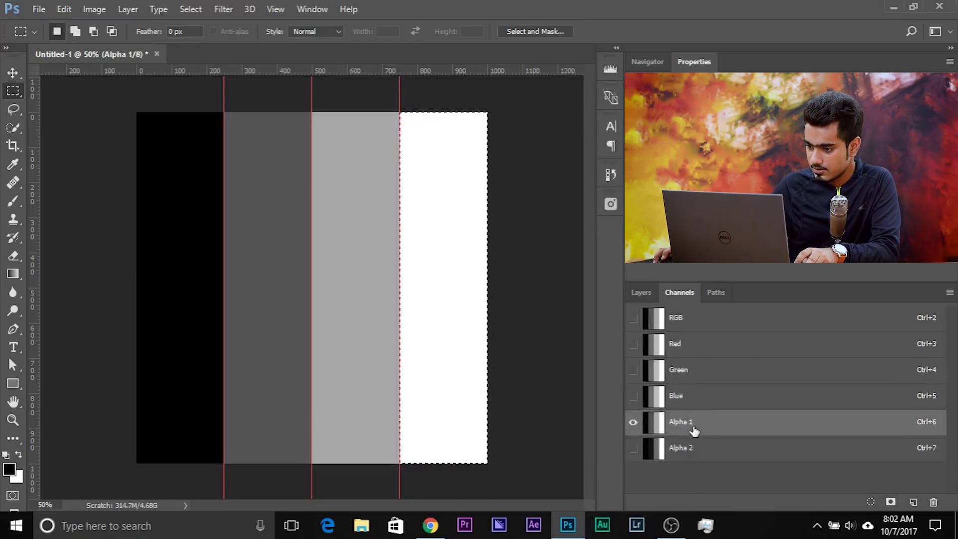
Save the full RGB luminosity selection as a third alpha channel and invert the whole channel with nothing selected
left_click(675, 322)
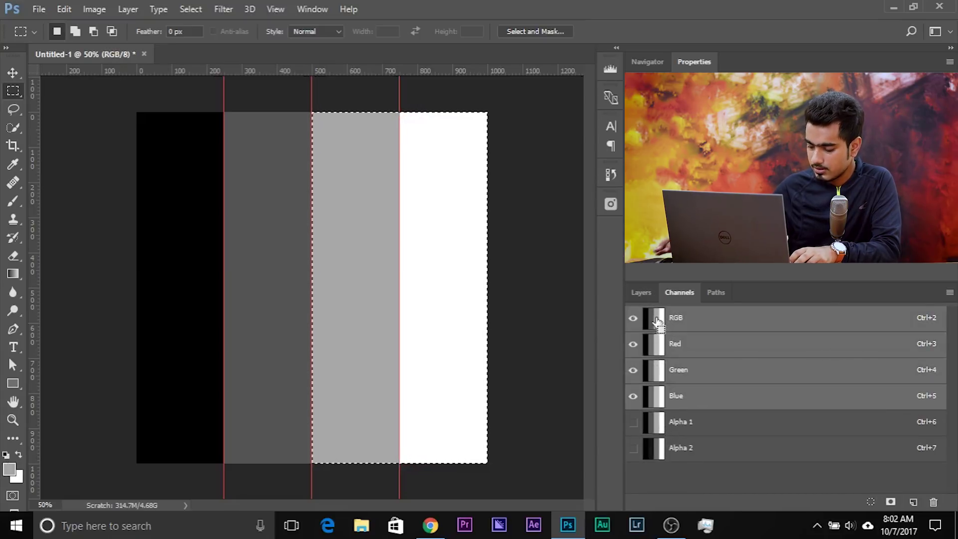
left_click(891, 501)
left_click(684, 474)
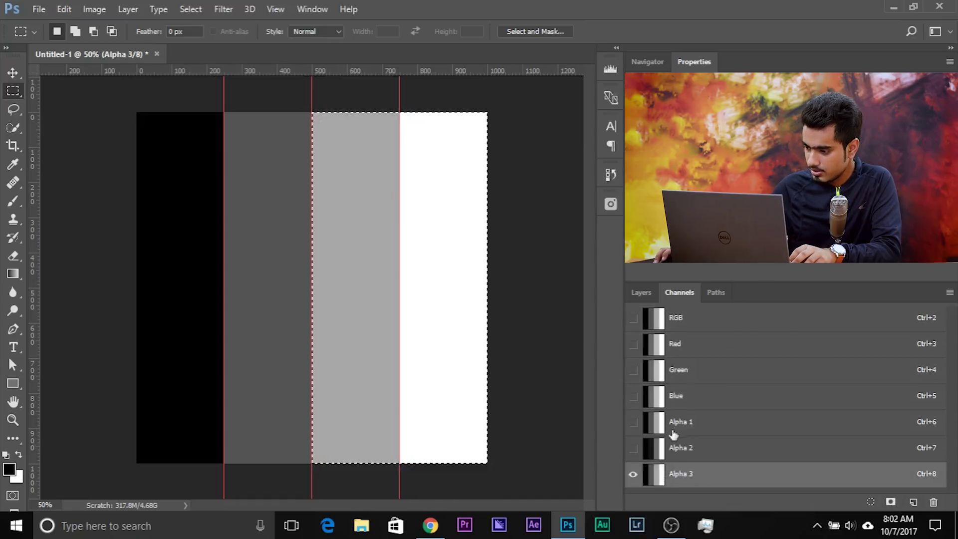
key("ctrl+i")
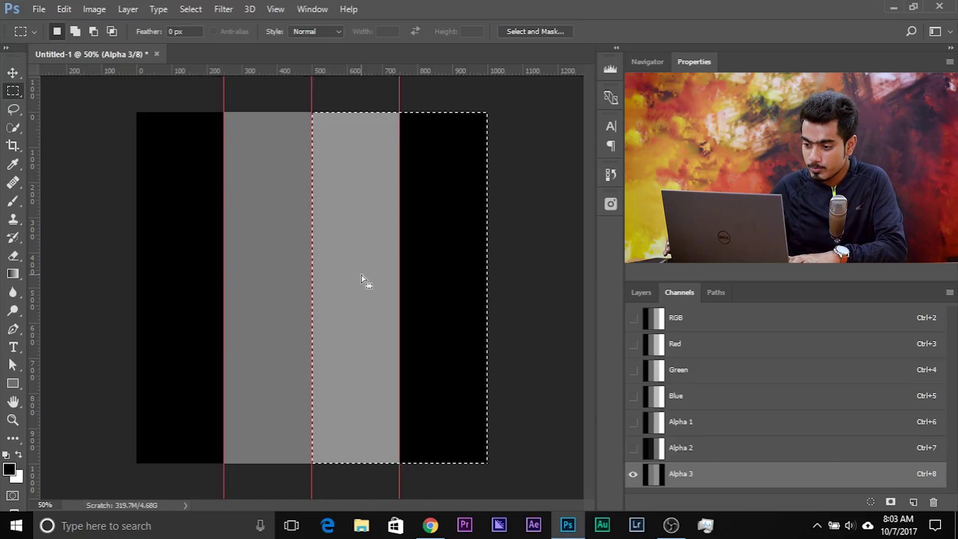
key("ctrl+z")
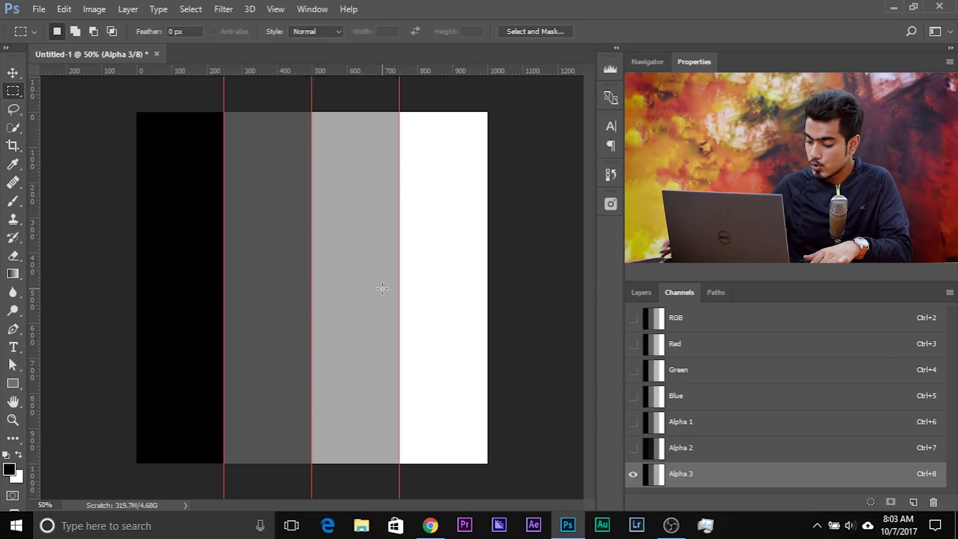
key("ctrl+i")
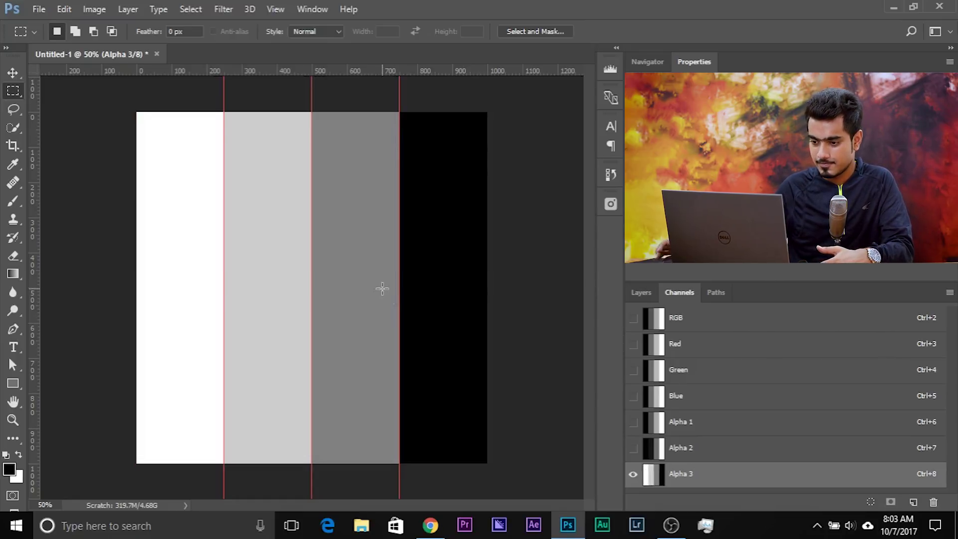
Duplicate the Alpha 2 channel and invert the tones of the copy
left_click(692, 449)
left_click_drag(811, 451, 913, 501)
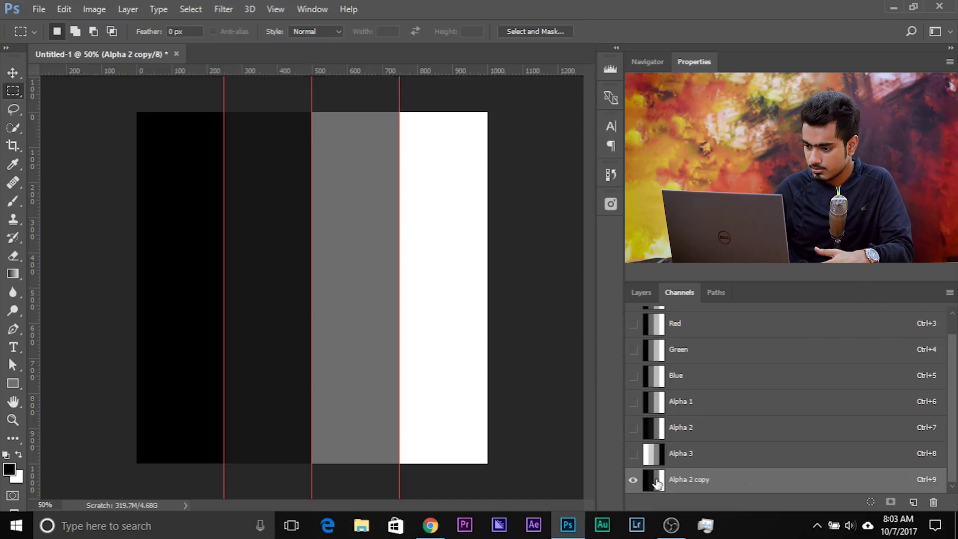
key("i")
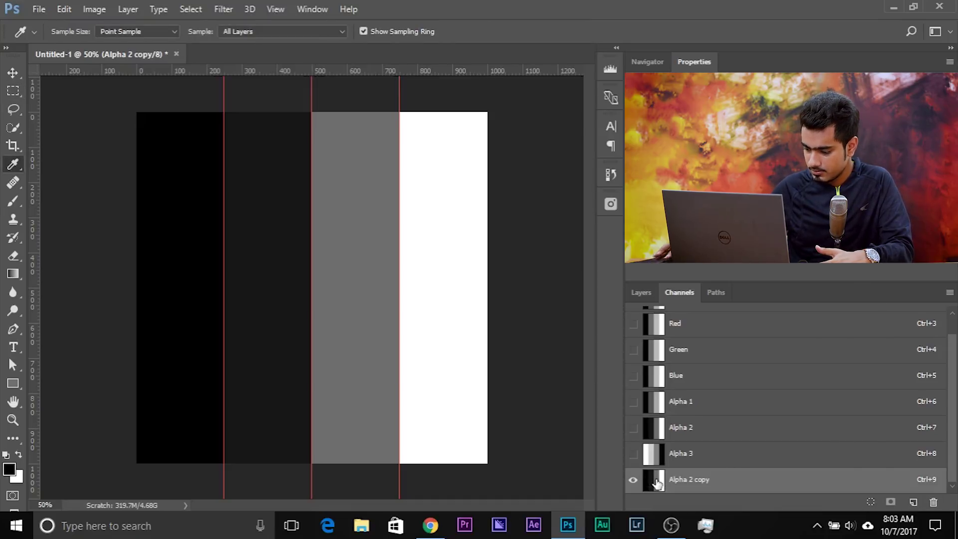
key("ctrl+i")
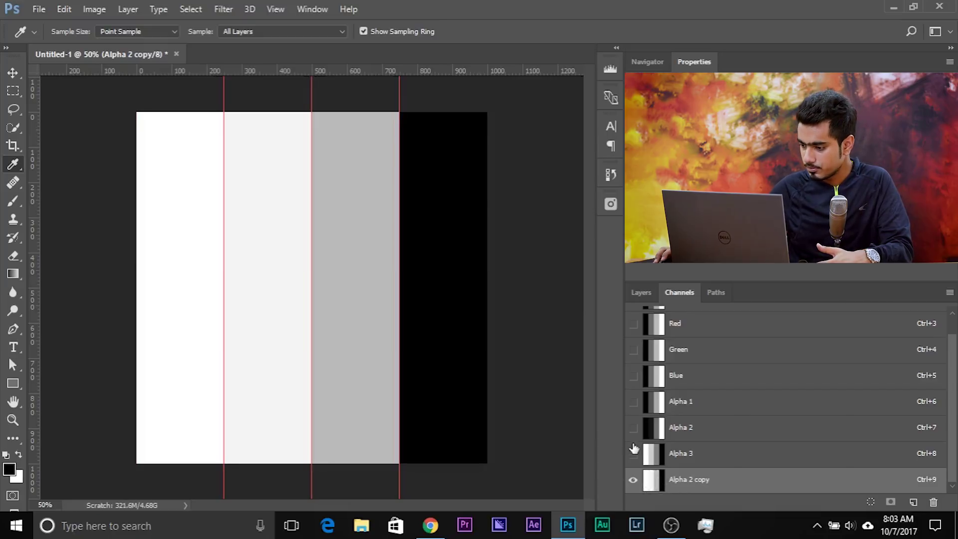
Compare the strip tones in the Alpha 1, Alpha 2, Alpha 3 and Alpha 2 copy channels, and return to the RGB view
left_click(707, 460)
left_click(668, 484)
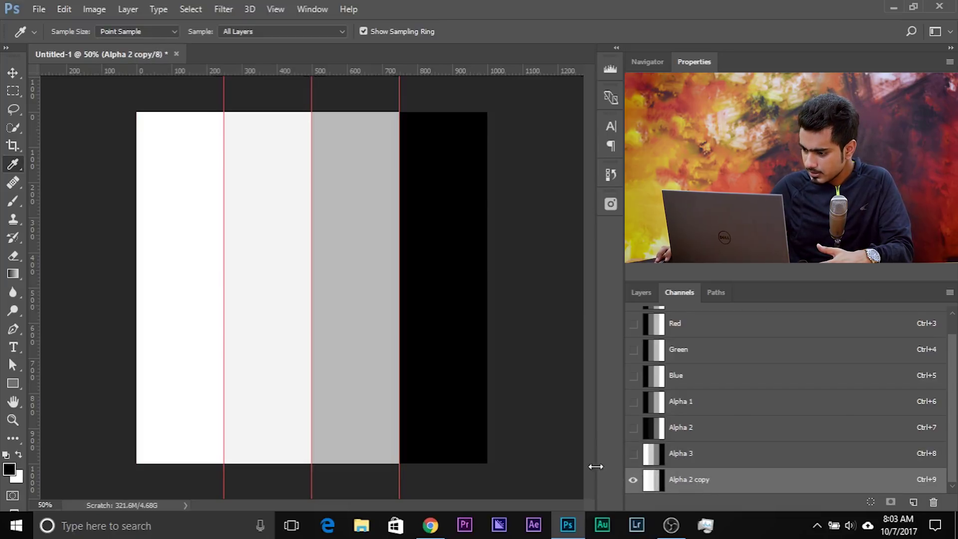
left_click(688, 456)
left_click(683, 430)
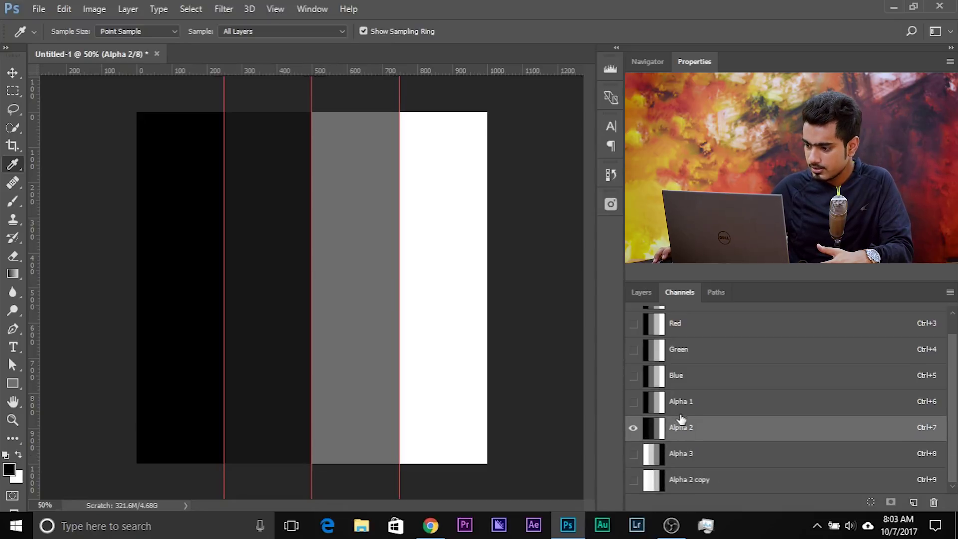
left_click(682, 407)
left_click(687, 430)
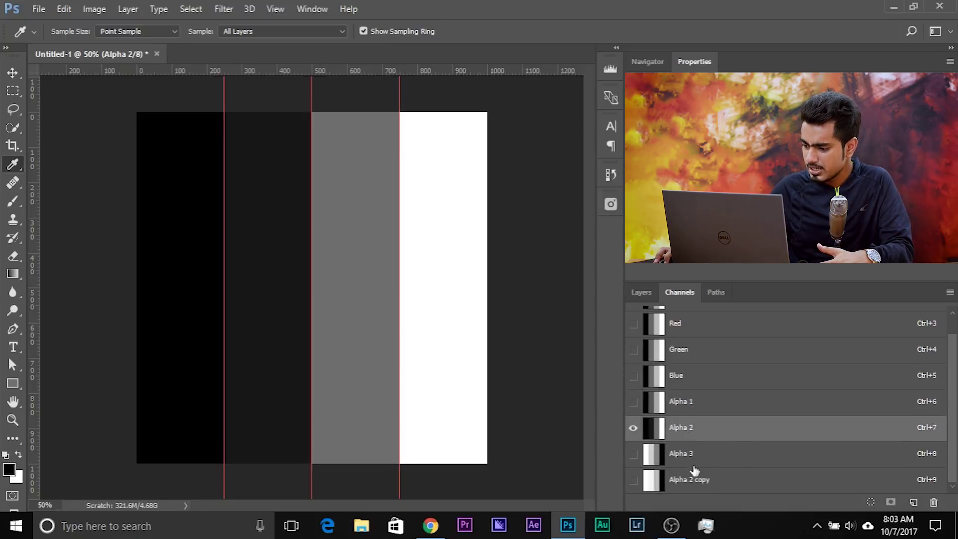
left_click(687, 452)
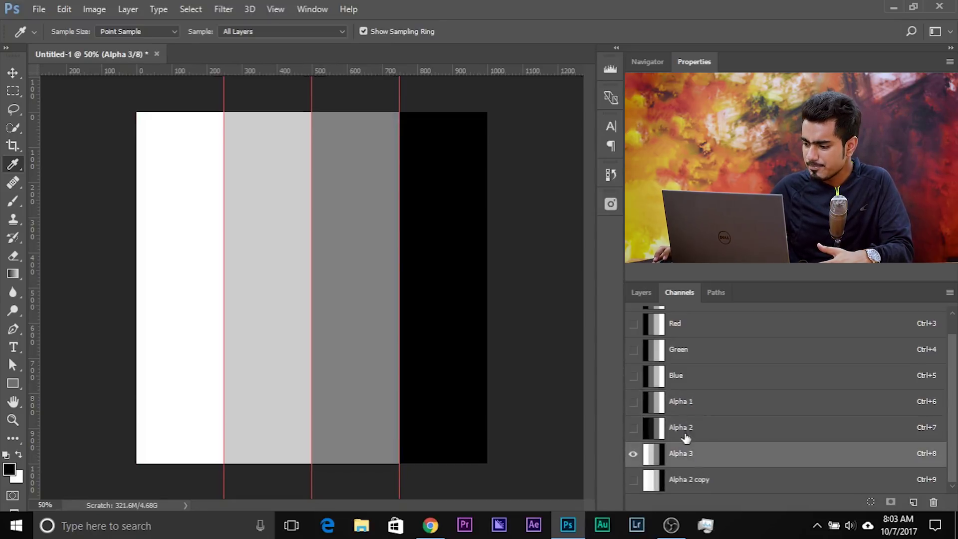
left_click(689, 399)
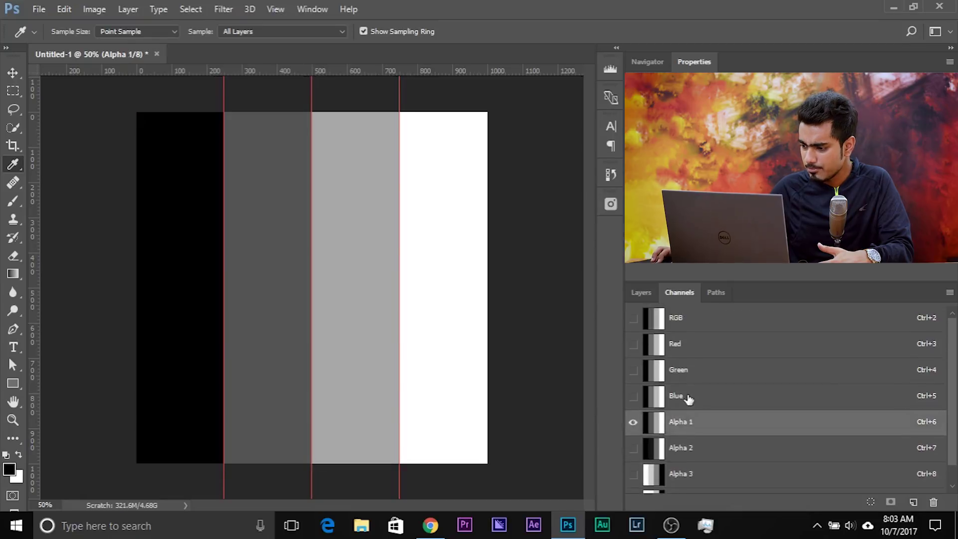
left_click(679, 318)
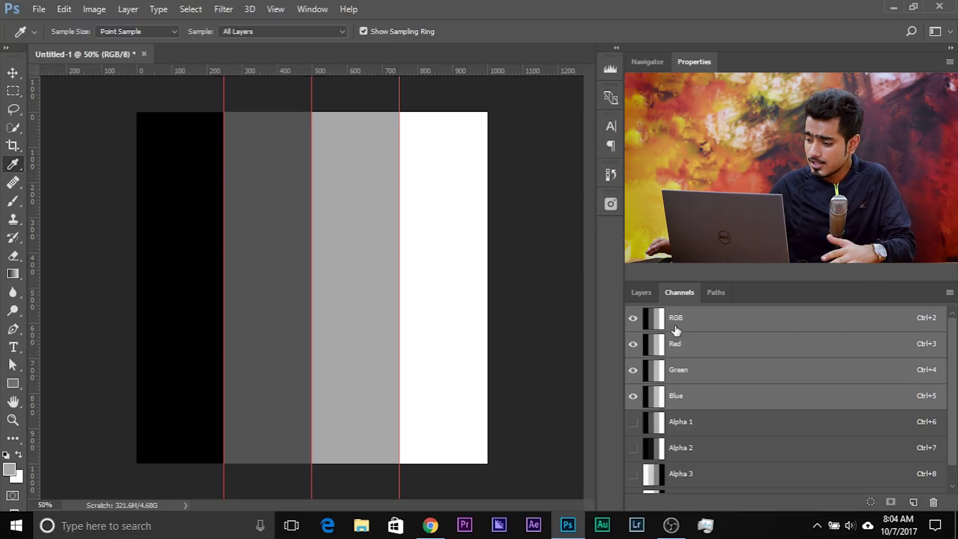
Load the Alpha 1 channel as a selection and open the adjustment layer choices for the Background layer
scroll(643, 427, "down", 1)
scroll(643, 427, "up", 1)
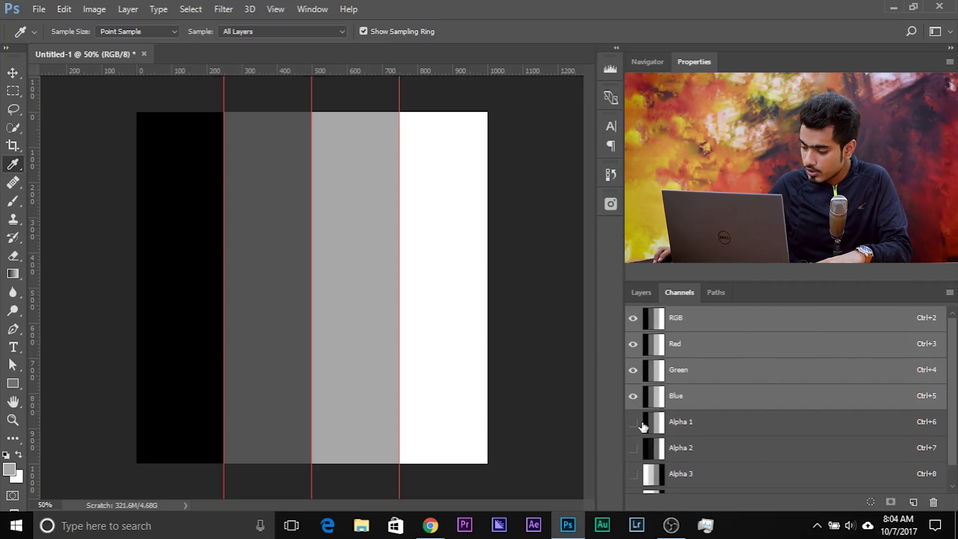
left_click(647, 424, "ctrl")
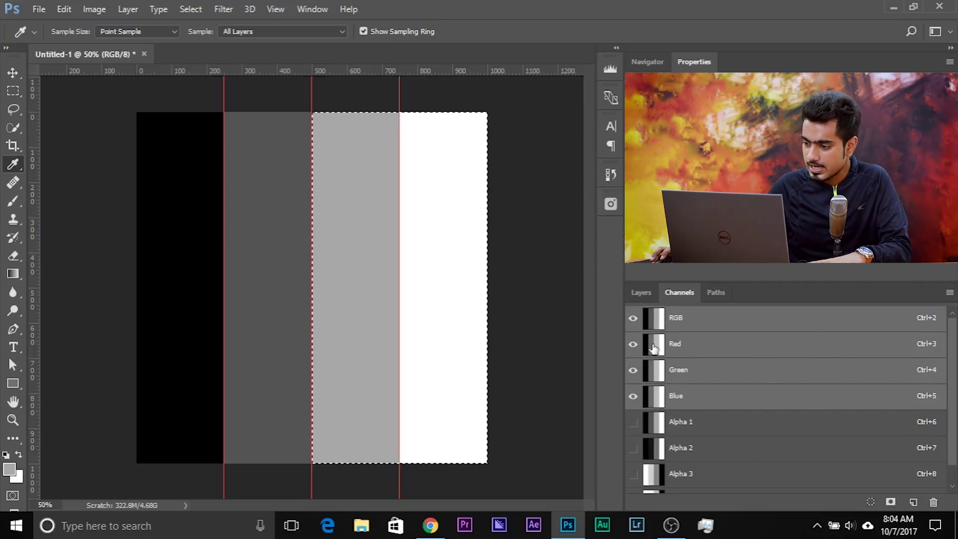
left_click(649, 299)
left_click(878, 501)
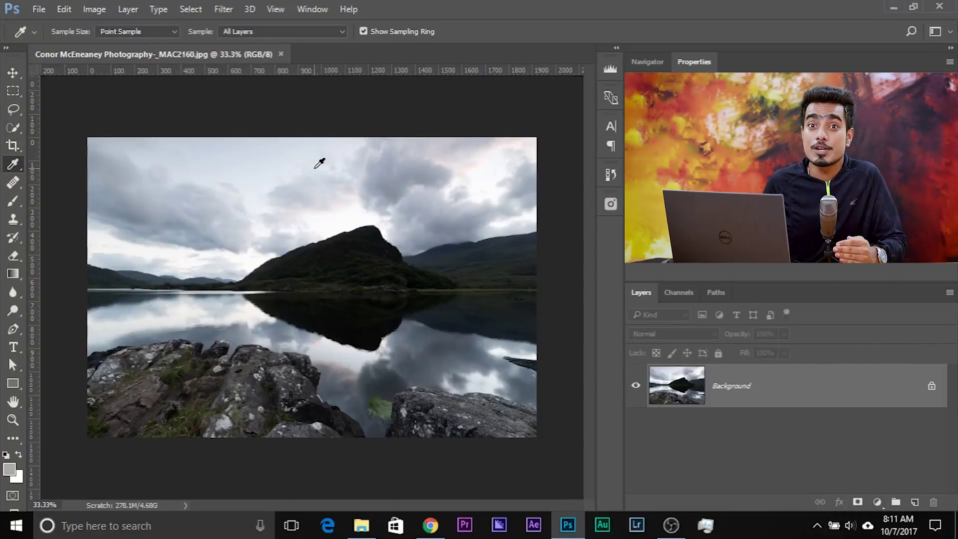
Load the RGB channel's luminosity as a selection in the lake and mountain photo
left_click(671, 293)
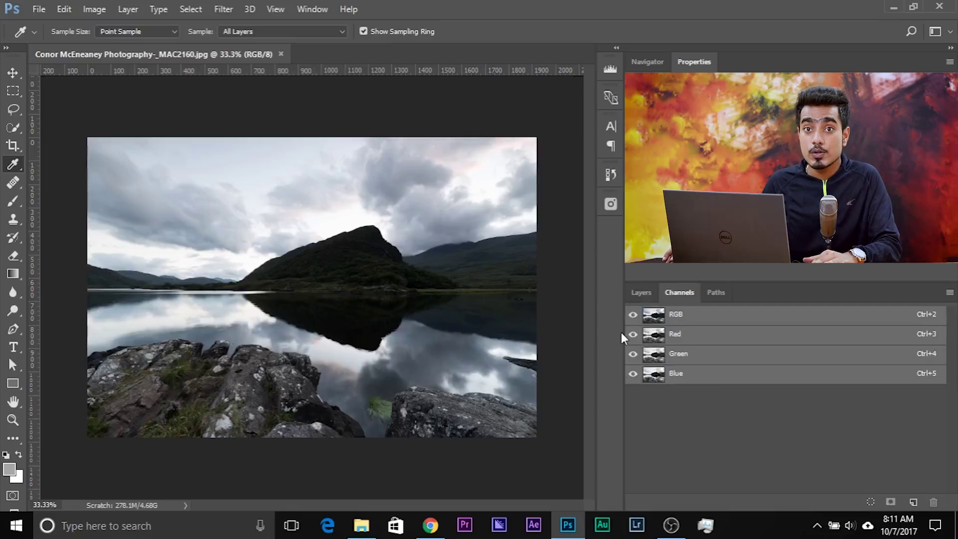
left_click(655, 319, "ctrl")
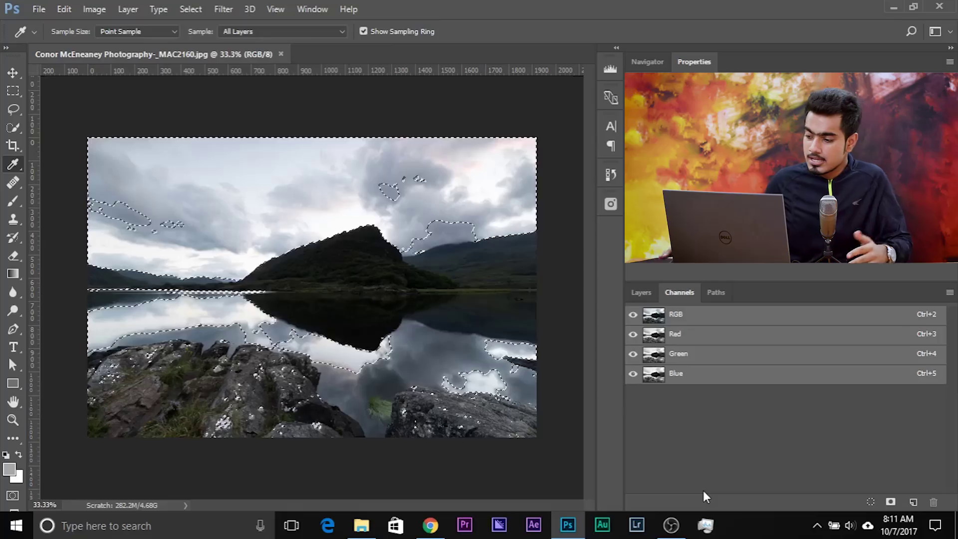
Save the luminosity selection as an alpha channel, inspect its grayscale mask, and return to the RGB view and layer list
left_click(891, 503)
left_click(664, 394)
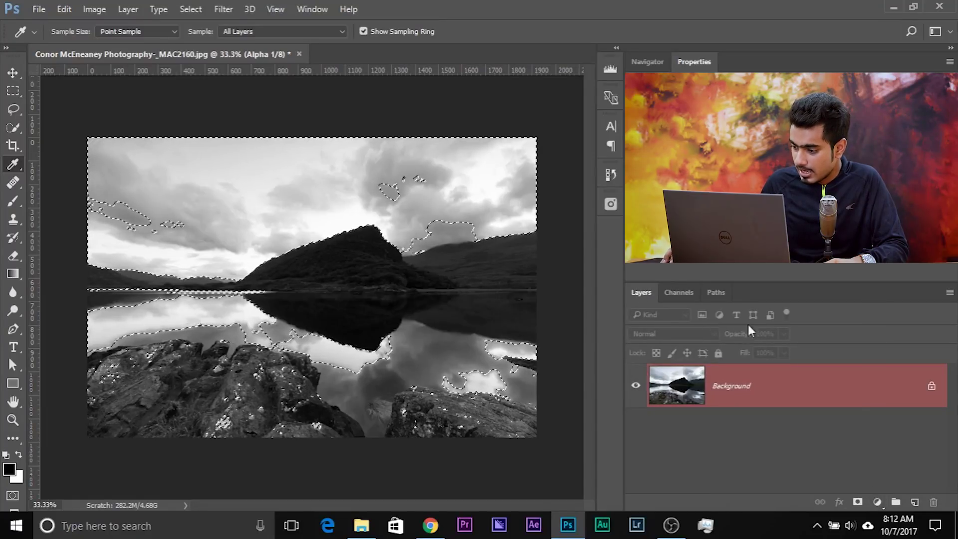
left_click(676, 294)
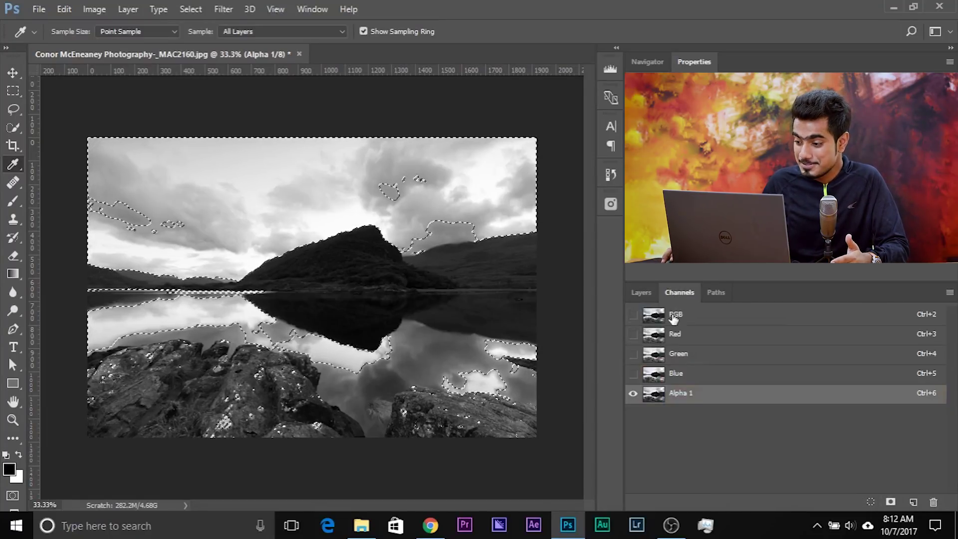
left_click(648, 314)
left_click(642, 295)
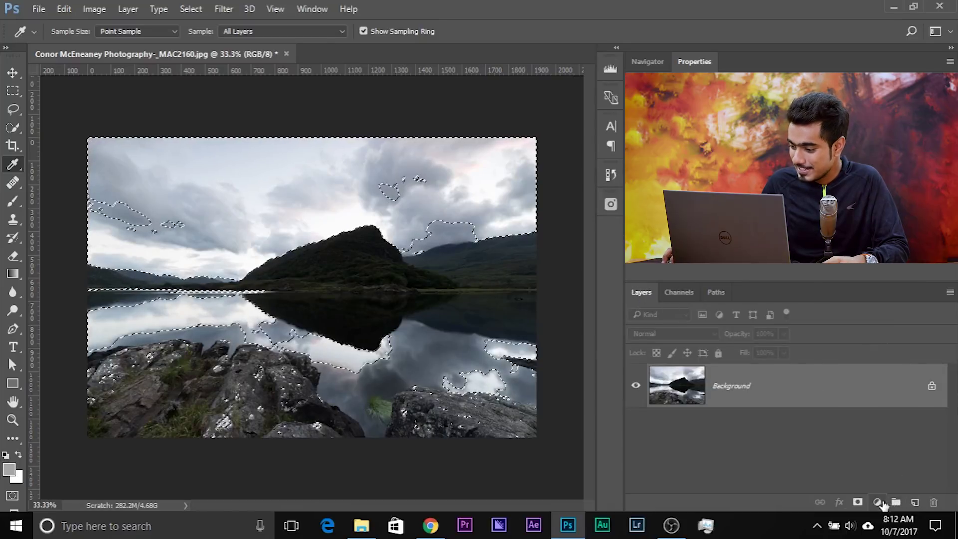
Add a Curves adjustment layer masked by the luminosity selection and darken the highlights with a curve point at input 207, output 92
left_click(878, 502)
left_click(853, 279)
left_click_drag(794, 220, 844, 254)
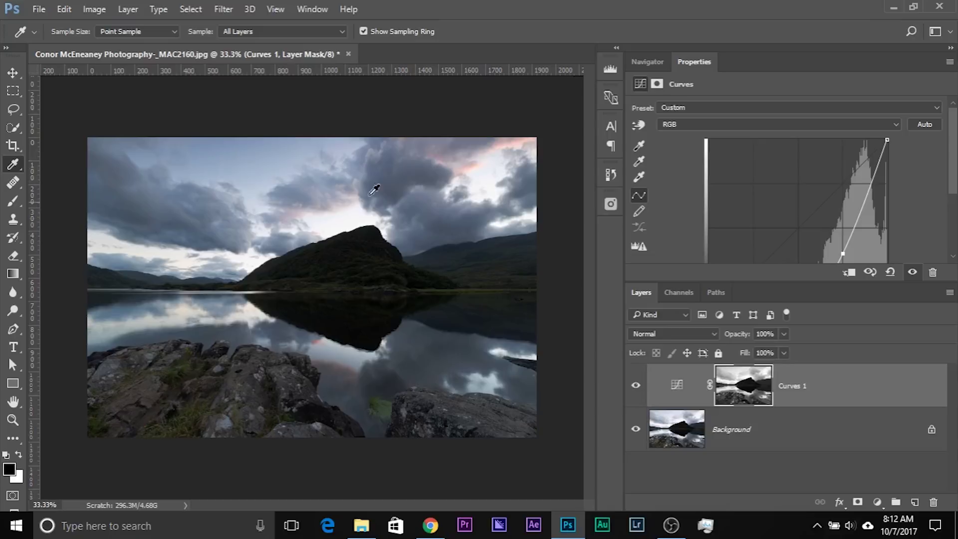
scroll(840, 141, "down", 3)
left_click_drag(844, 152, 856, 152)
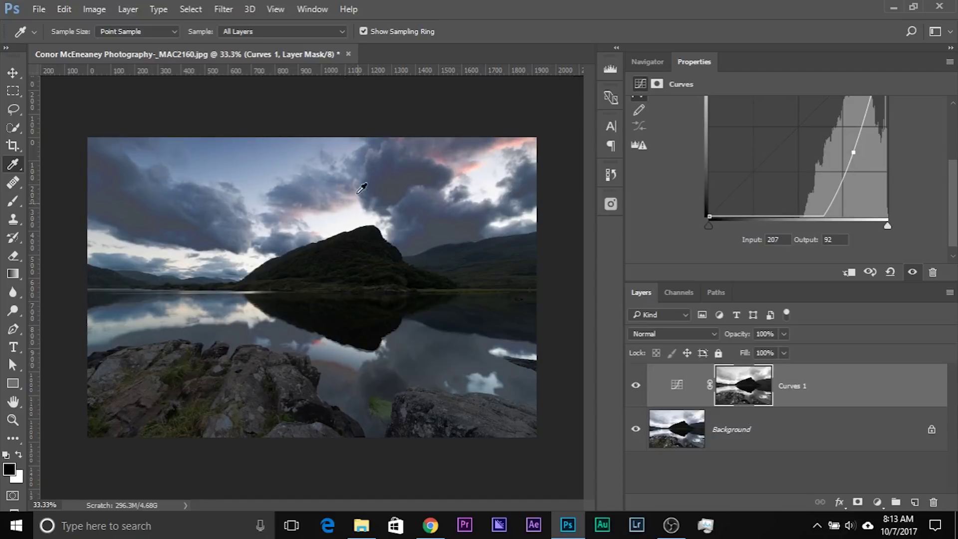
Delete the luminosity-masked Curves layer and add a new unmasked Curves adjustment layer above the Background
left_click_drag(865, 387, 938, 501)
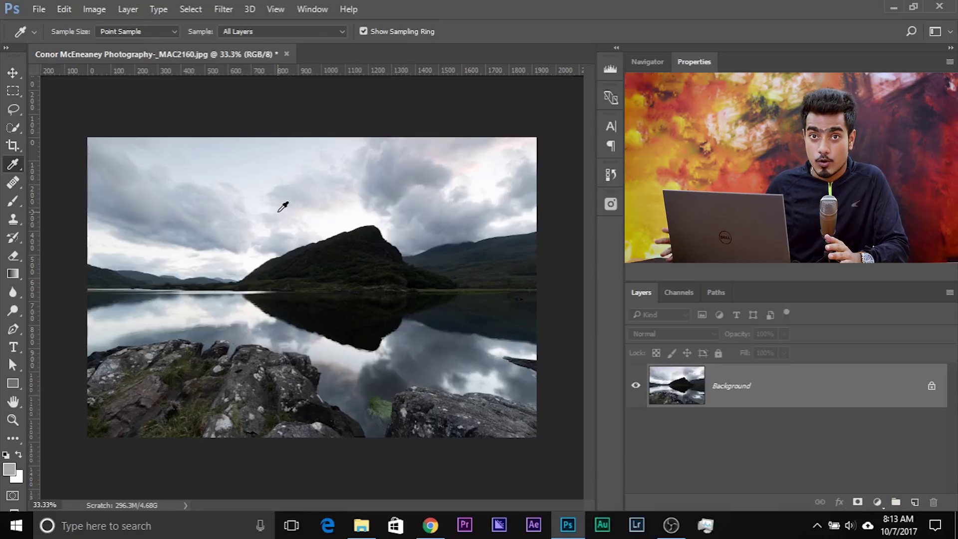
left_click(878, 501)
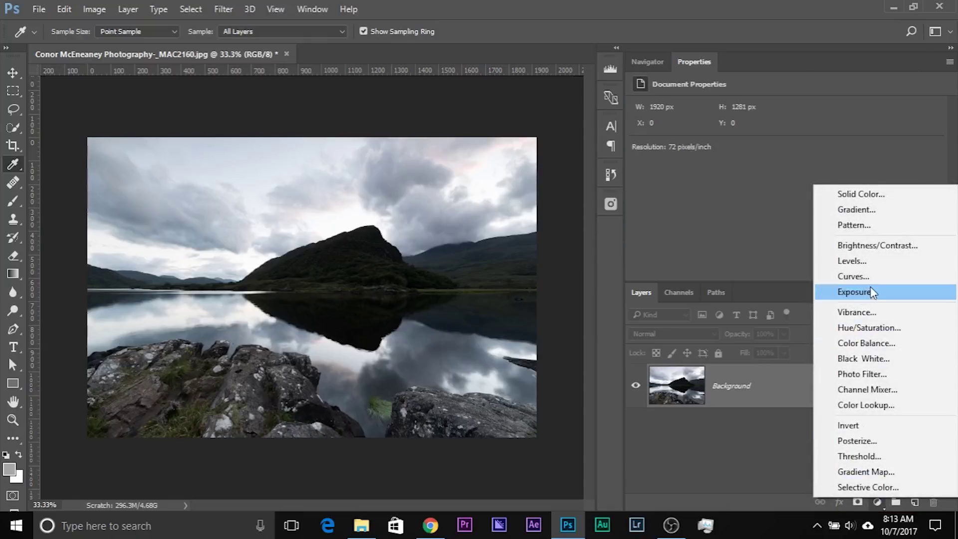
left_click(871, 276)
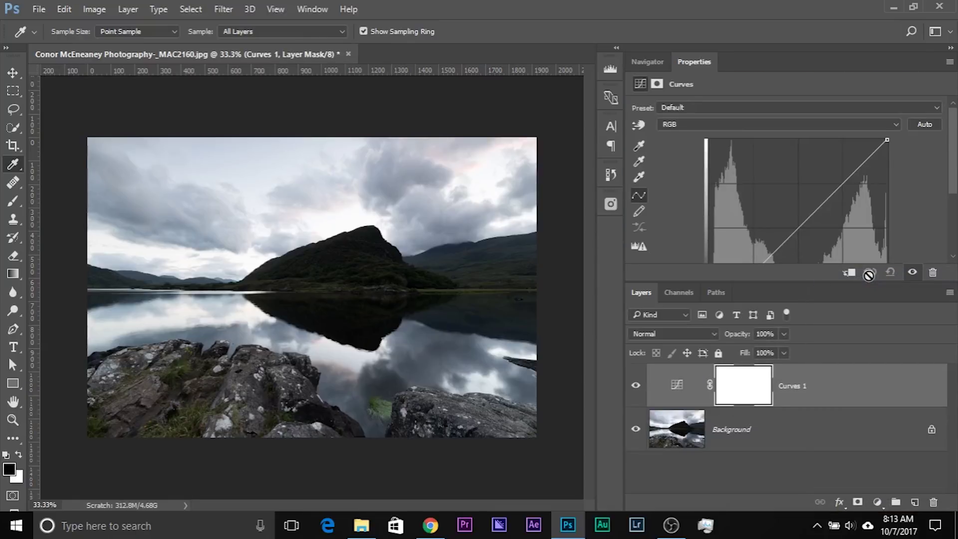
Target the Highlights with Color Range on the Curves mask and set the fuzziness to 0%
left_click(189, 9)
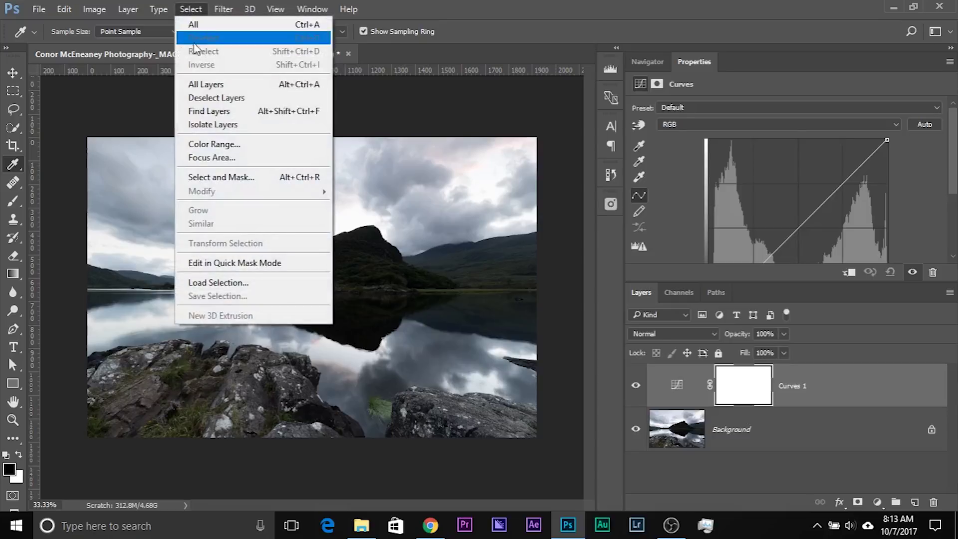
left_click(209, 145)
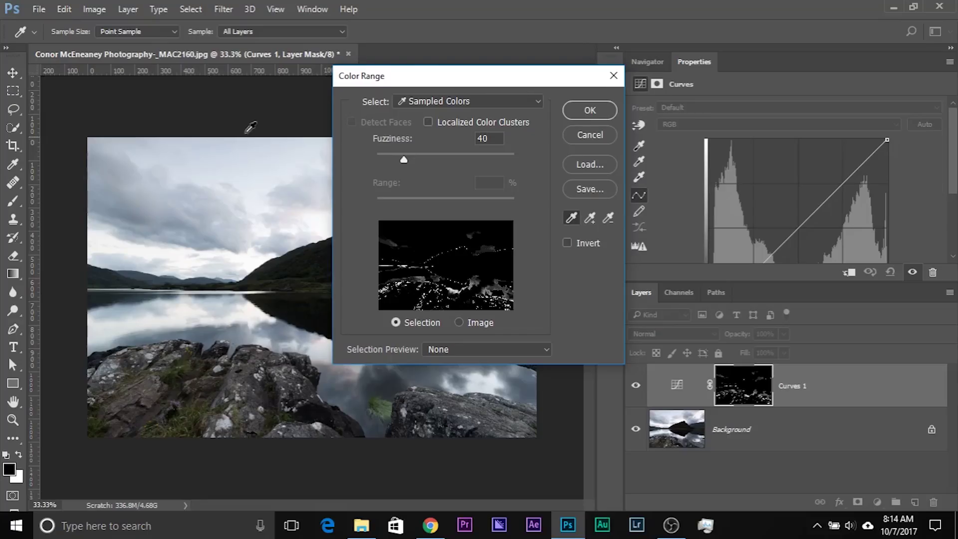
left_click(410, 102)
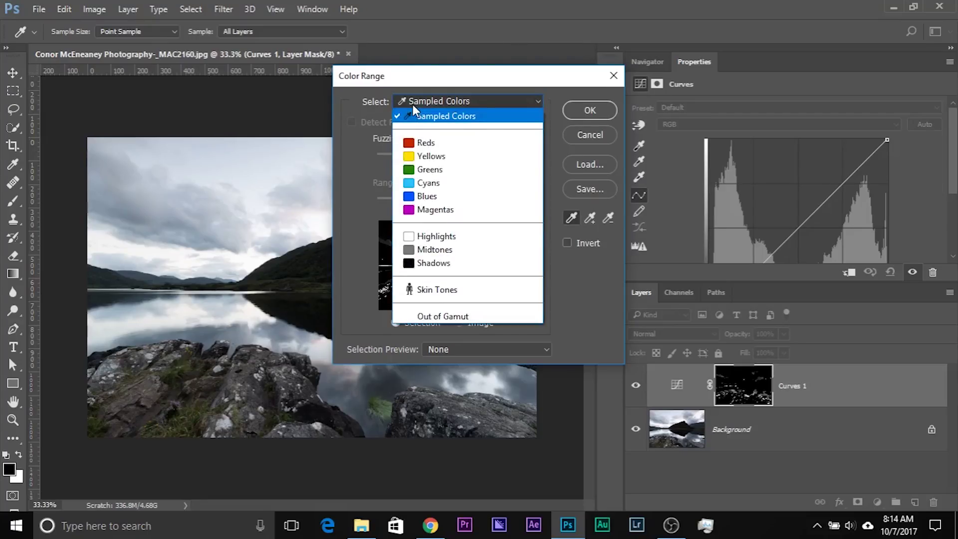
left_click(421, 242)
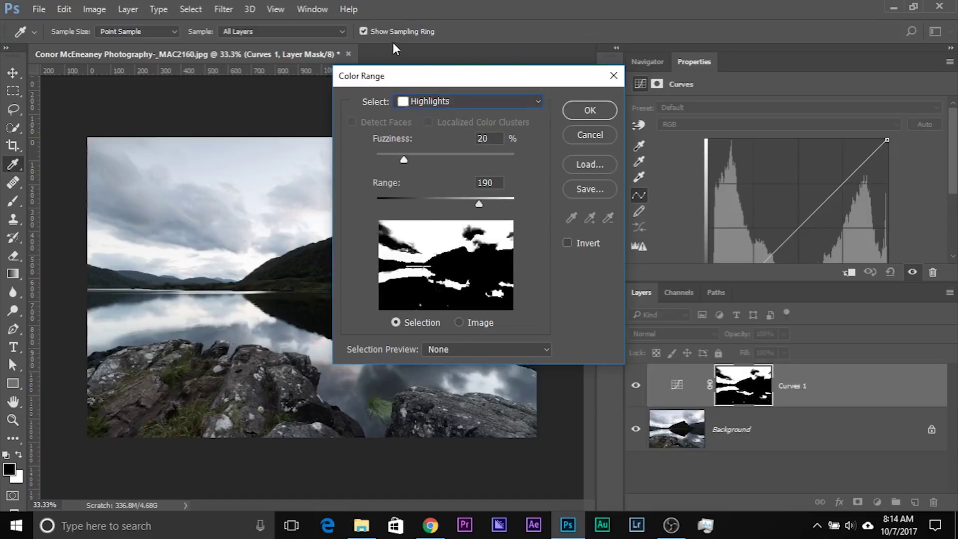
left_click_drag(424, 80, 601, 183)
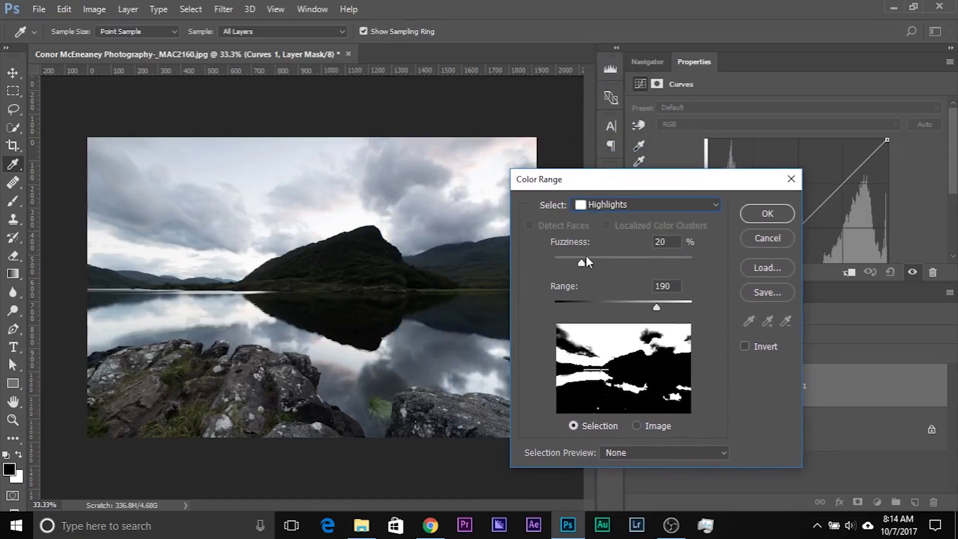
left_click_drag(584, 262, 548, 262)
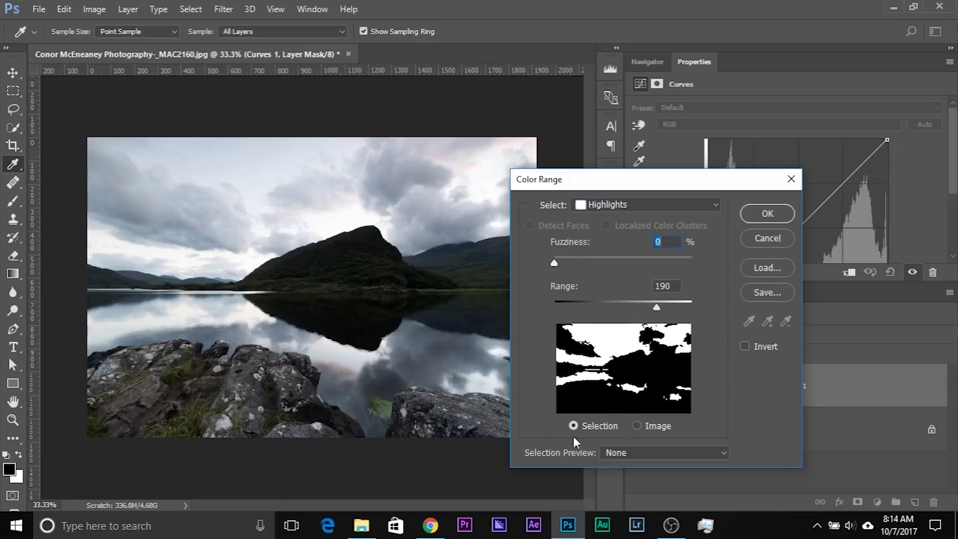
Preview the highlights range on the photo as Grayscale and as Quick Mask, and cancel Color Range
left_click(632, 454)
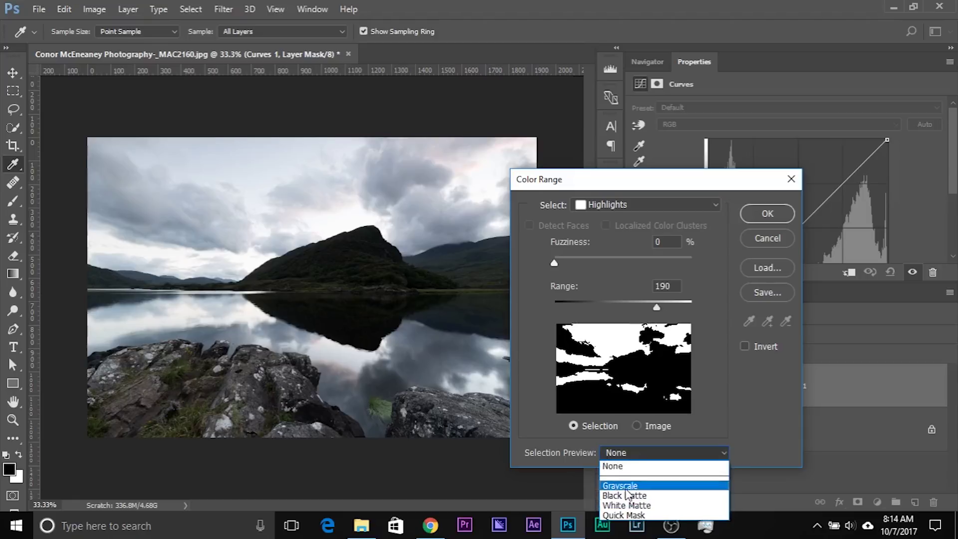
left_click(624, 486)
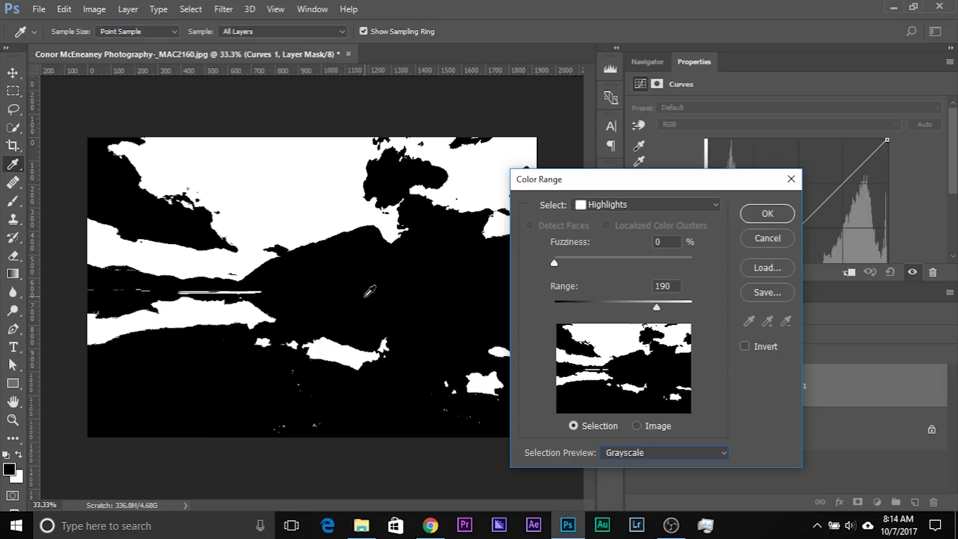
left_click(658, 452)
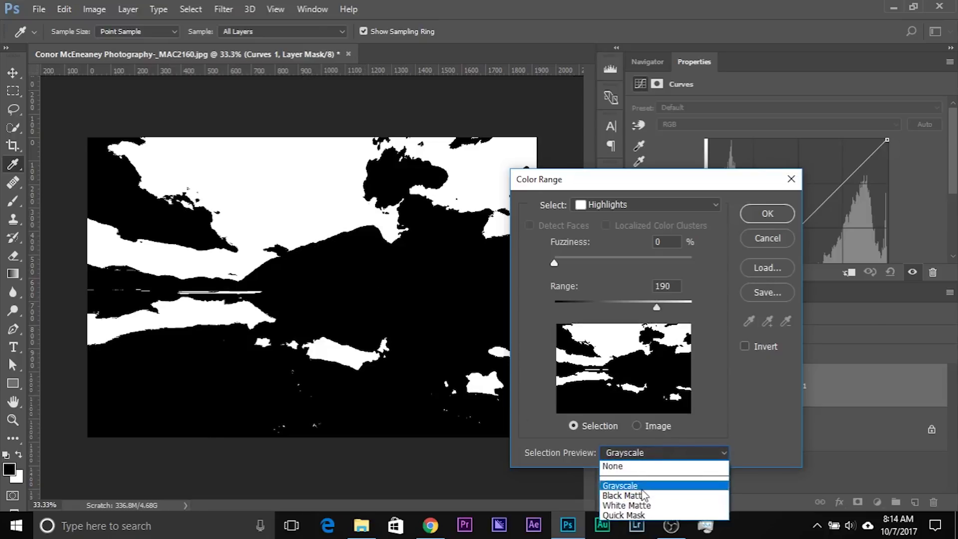
left_click(642, 516)
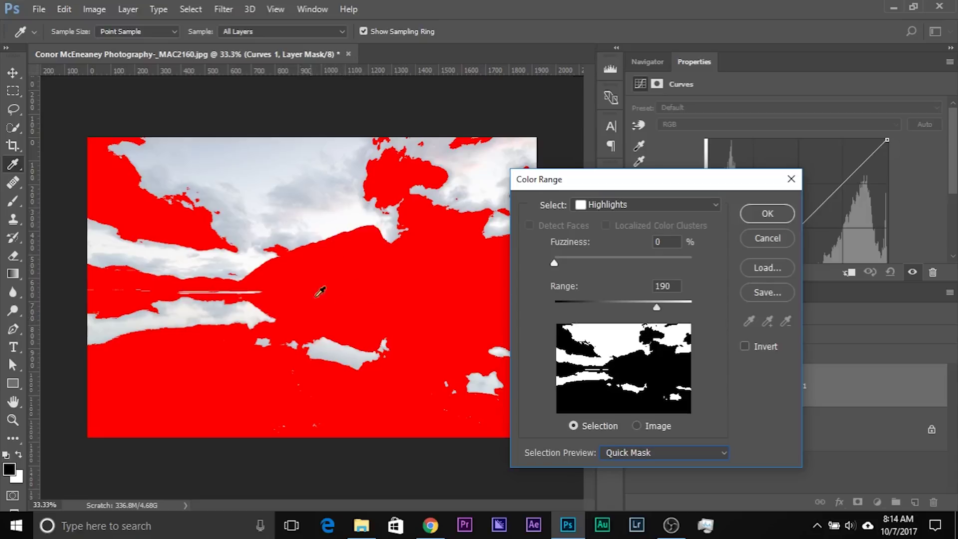
left_click(772, 235)
Configure the red Quick Mask overlay to indicate masked areas at 80% opacity
left_click(13, 495)
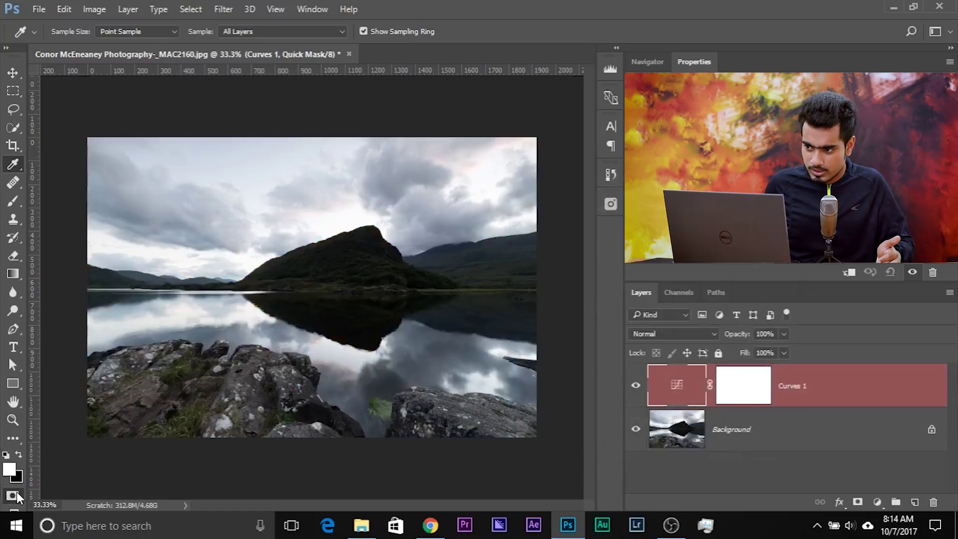
double_click(16, 493)
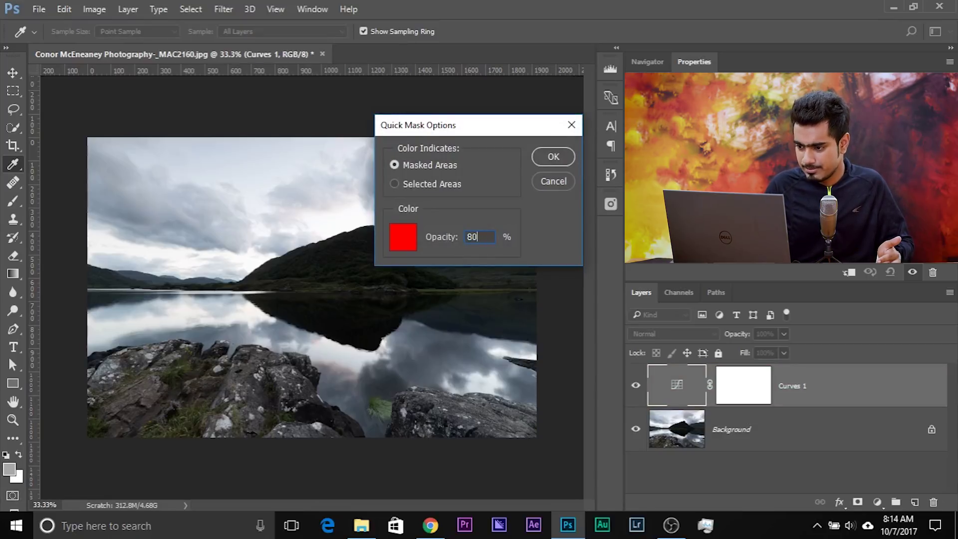
left_click_drag(450, 120, 432, 126)
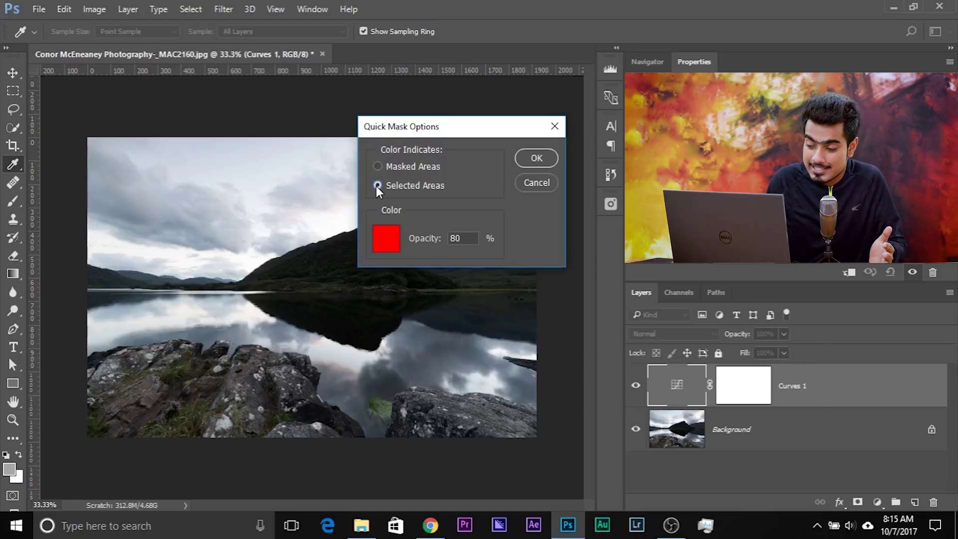
left_click(394, 167)
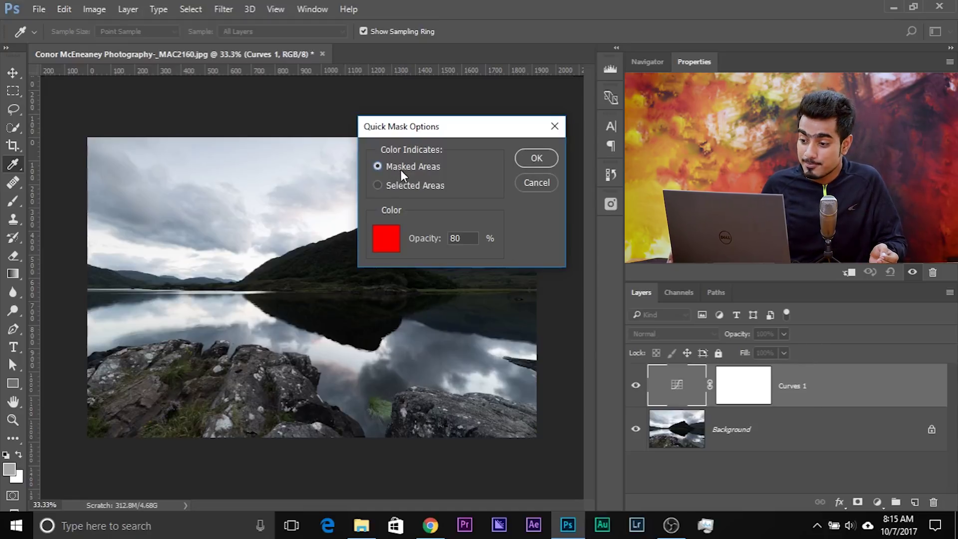
left_click(532, 157)
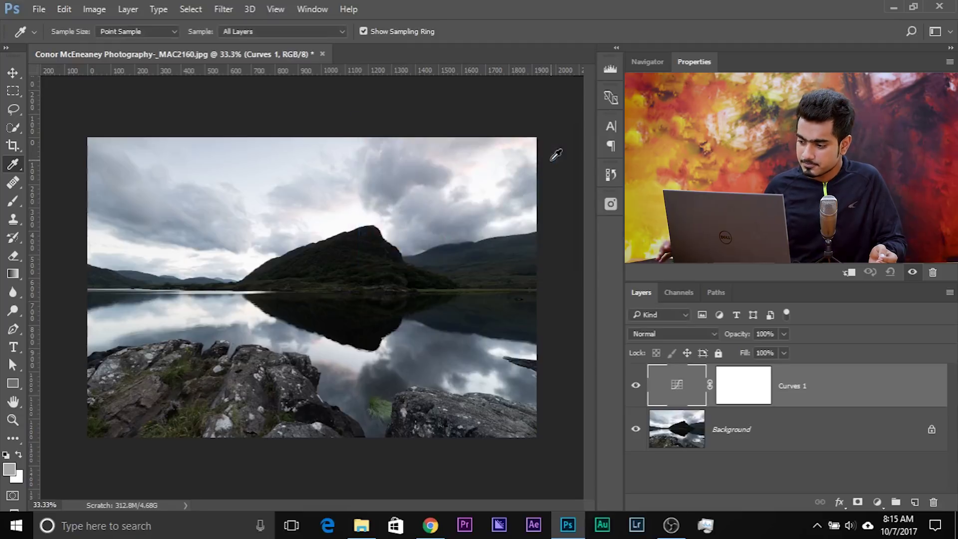
Start a Color Range selection of the Highlights with 0% fuzziness and a range of 186, previewed as Quick Mask
left_click(191, 9)
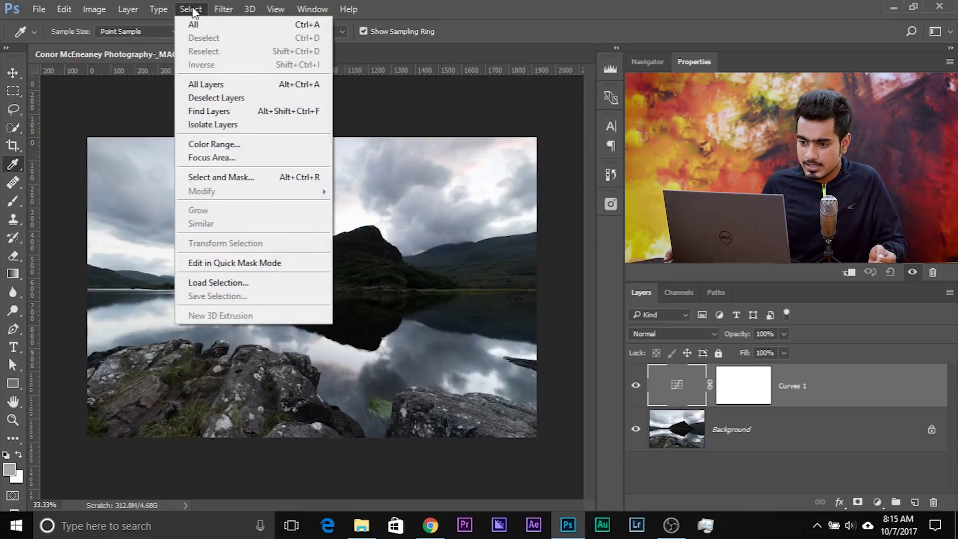
left_click(216, 145)
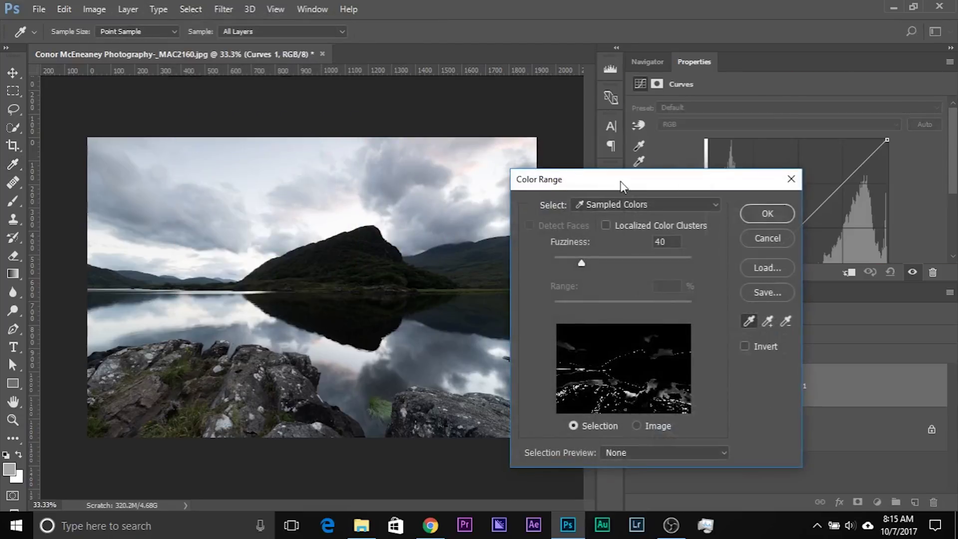
left_click_drag(621, 186, 595, 121)
left_click(620, 140)
left_click(599, 275)
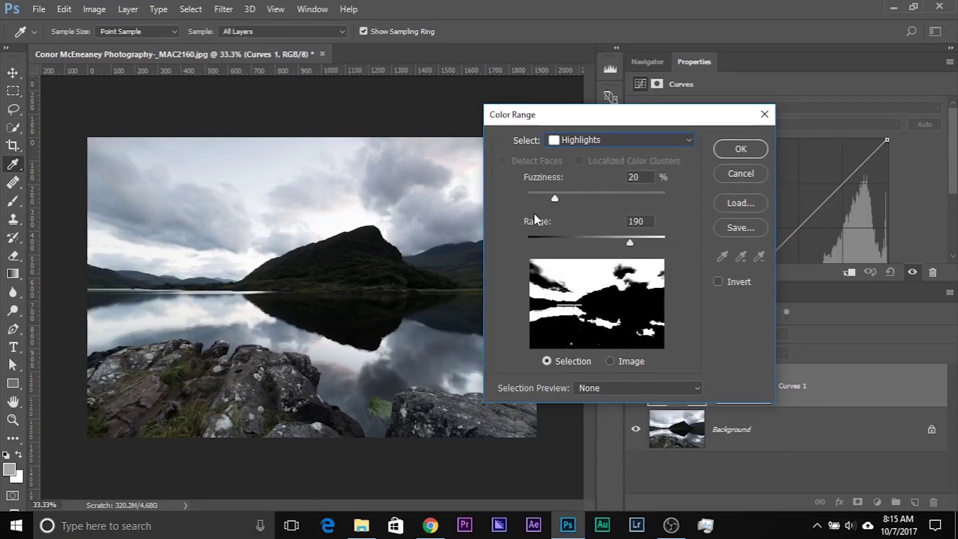
left_click_drag(552, 196, 526, 197)
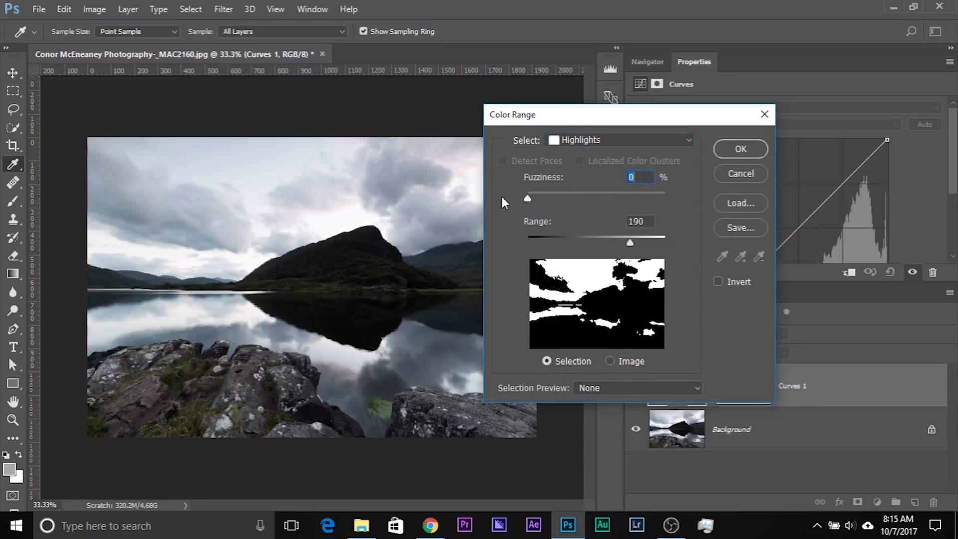
left_click_drag(628, 242, 626, 241)
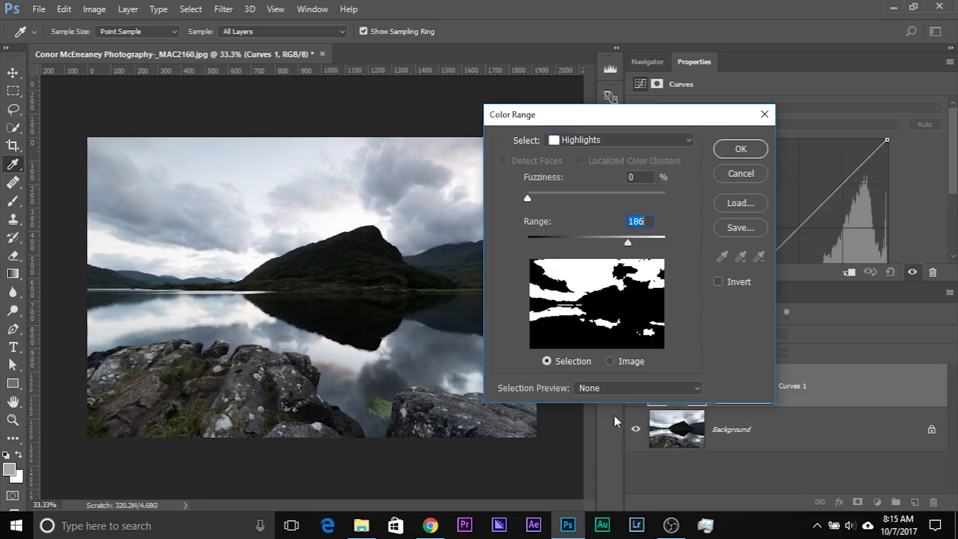
left_click(613, 388)
left_click(610, 451)
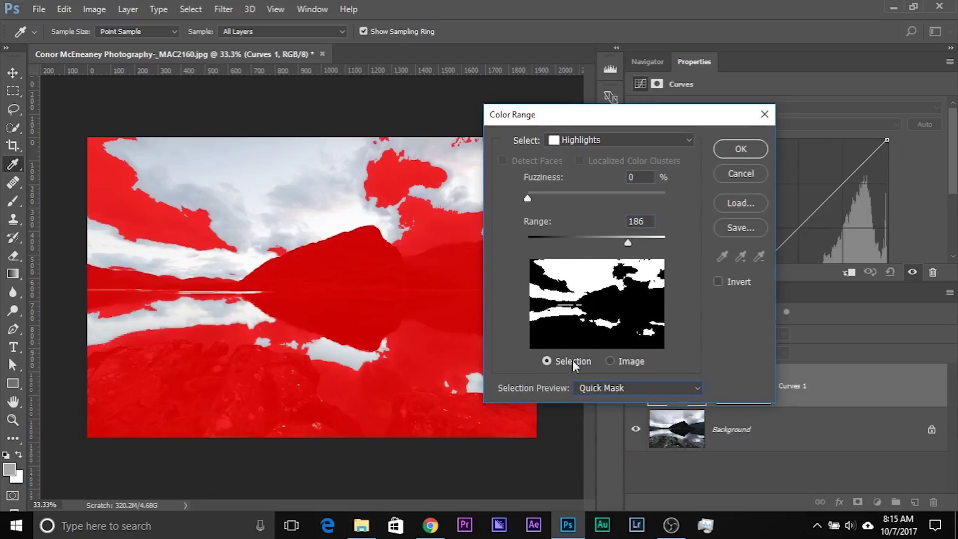
Widen the highlights range to take in the sky, water and rock detail, set the fuzziness to 39%, and create the selection
left_click_drag(630, 243, 568, 242)
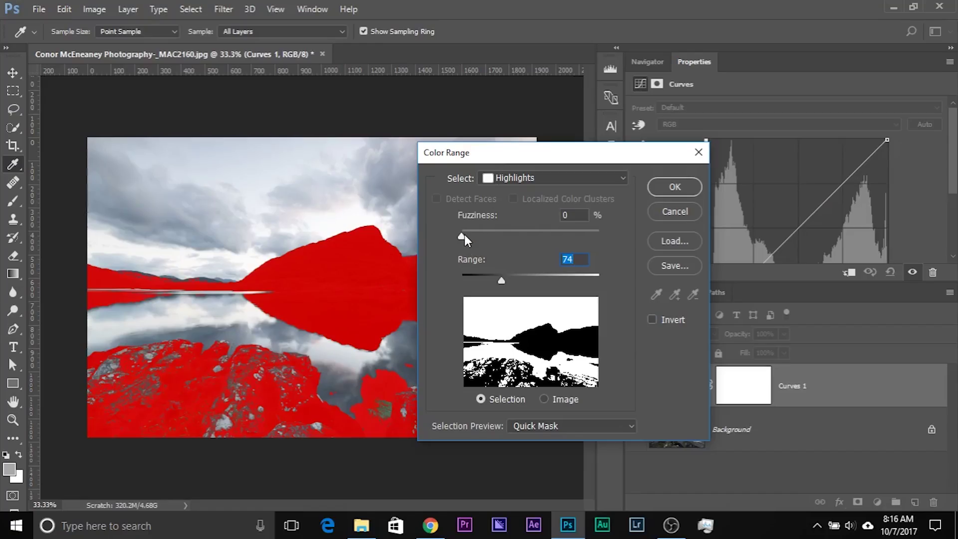
mouse_move(465, 236)
left_mouse_down()
mouse_move(546, 241)
mouse_move(452, 244)
left_mouse_up()
left_click_drag(477, 157, 598, 191)
left_click_drag(619, 317, 609, 311)
left_click_drag(581, 271, 635, 271)
left_click_drag(608, 313, 631, 305)
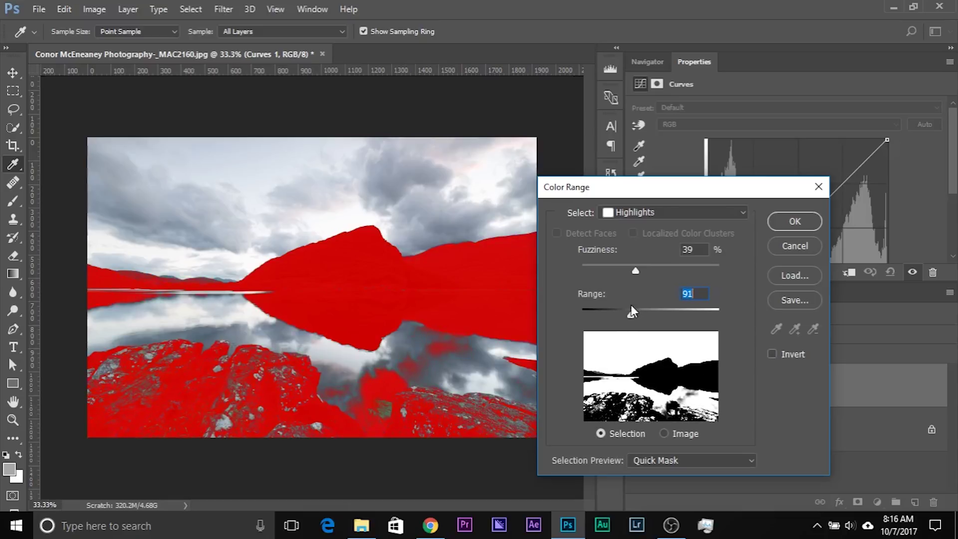
left_click_drag(631, 315, 616, 309)
left_click(775, 219)
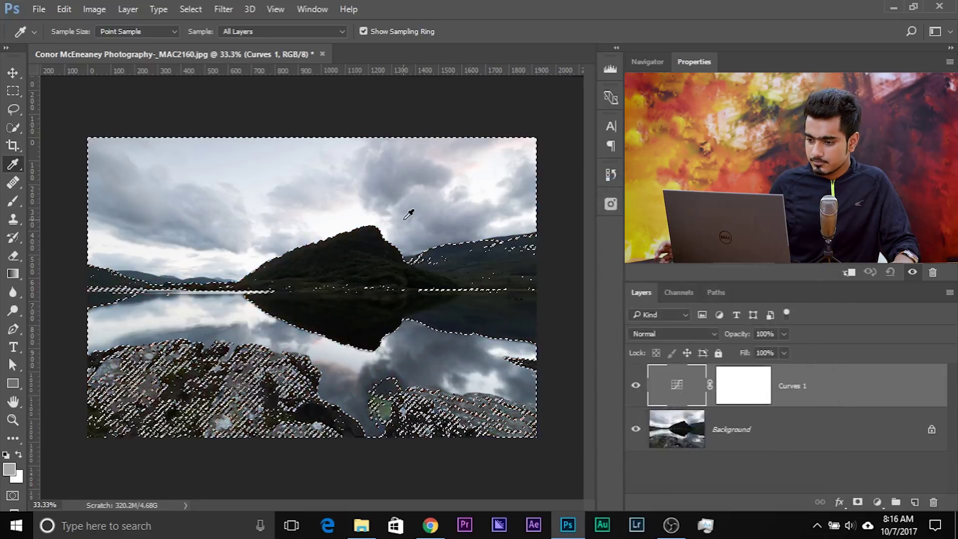
Fill the selected highlight areas of the Curves layer mask with black and deselect
left_click(754, 388)
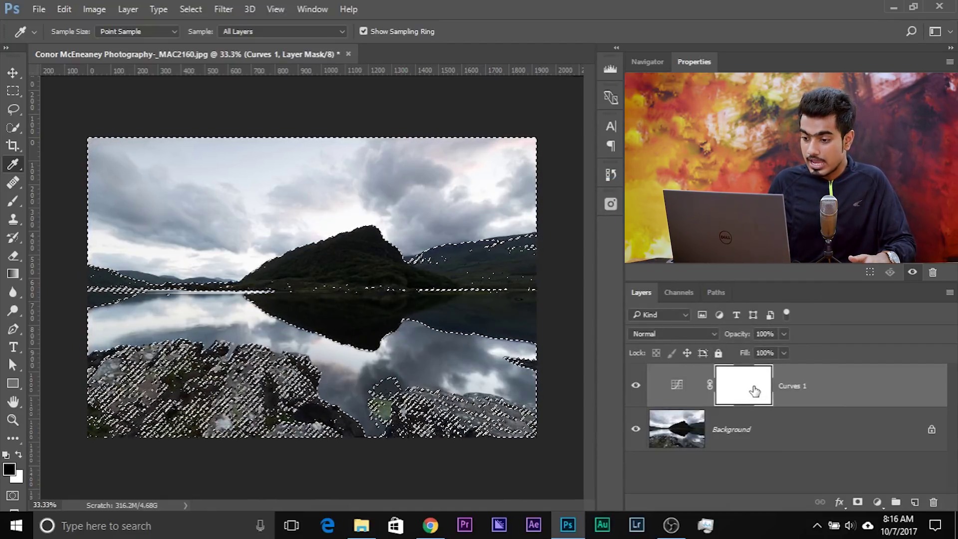
key("alt+BackSpace")
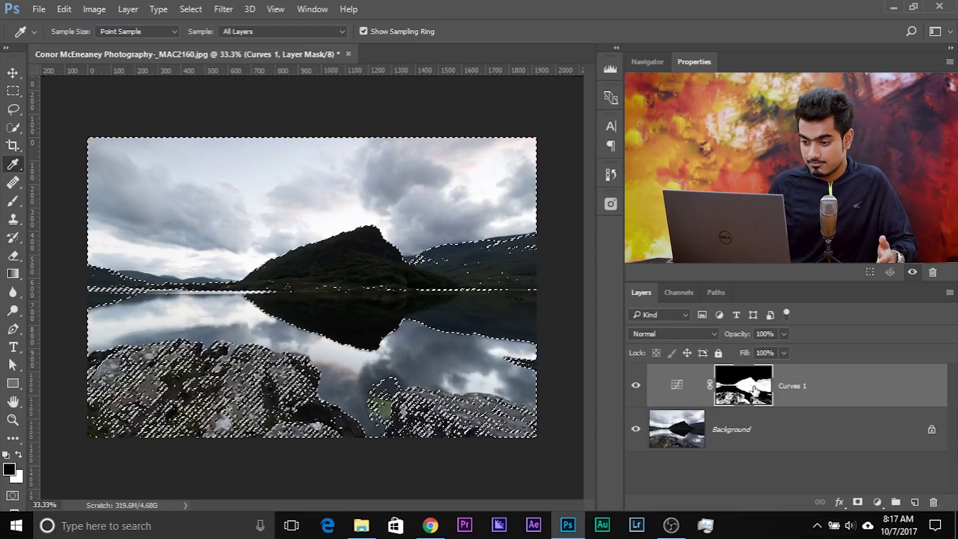
key("ctrl+d")
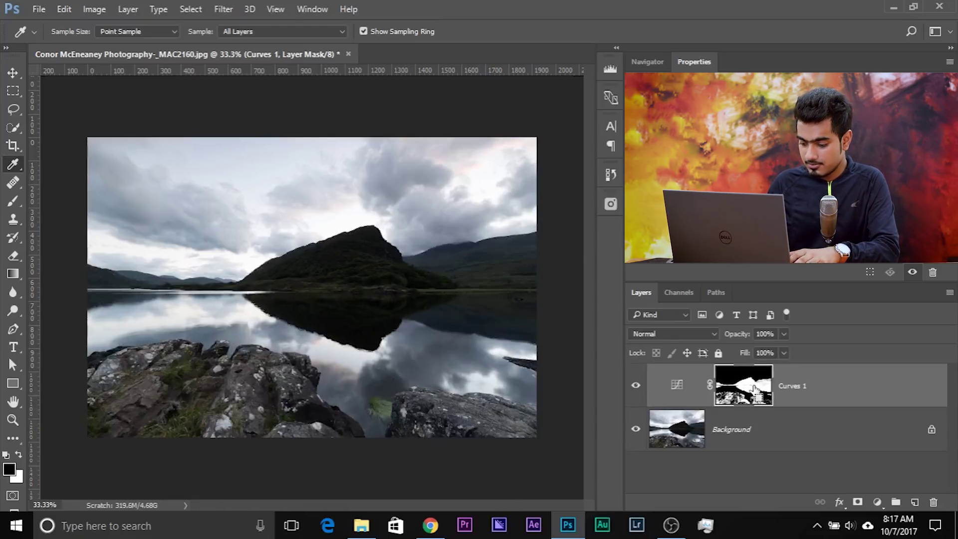
Invert the Curves layer mask and brighten the sky, water and rock highlights with its curve
key("ctrl+i")
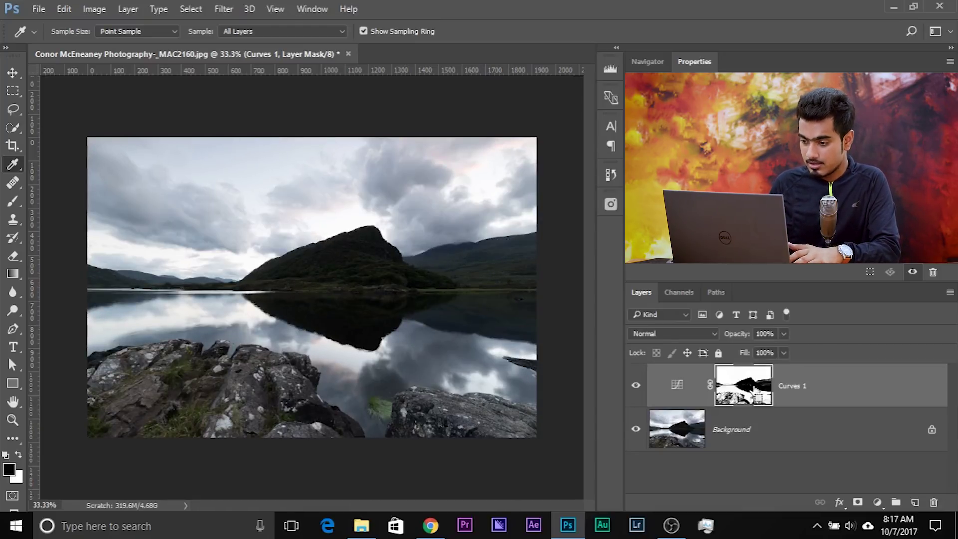
left_click(677, 384)
left_click_drag(814, 194, 770, 197)
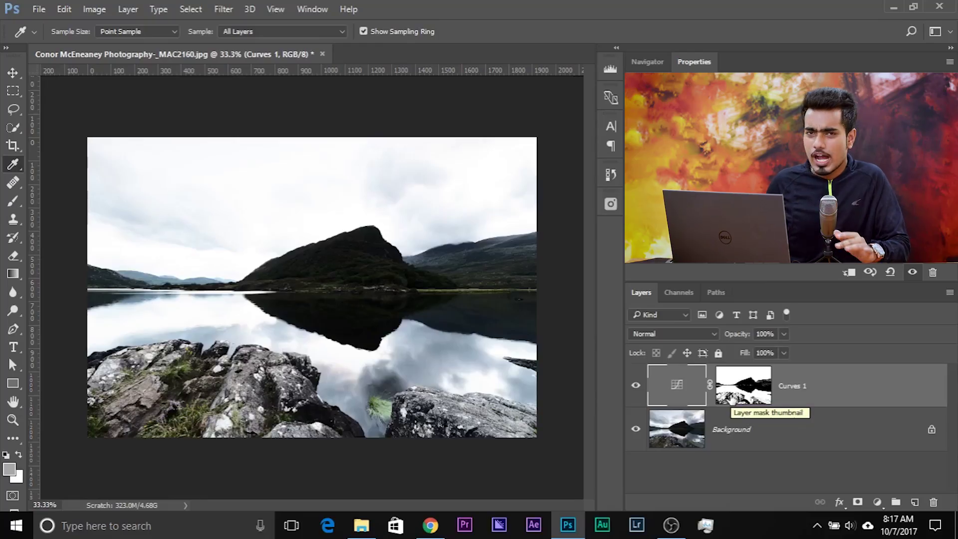
Delete the masked Curves layer and add a fresh Curves adjustment layer above the background
left_click_drag(908, 385, 934, 504)
left_click(878, 503)
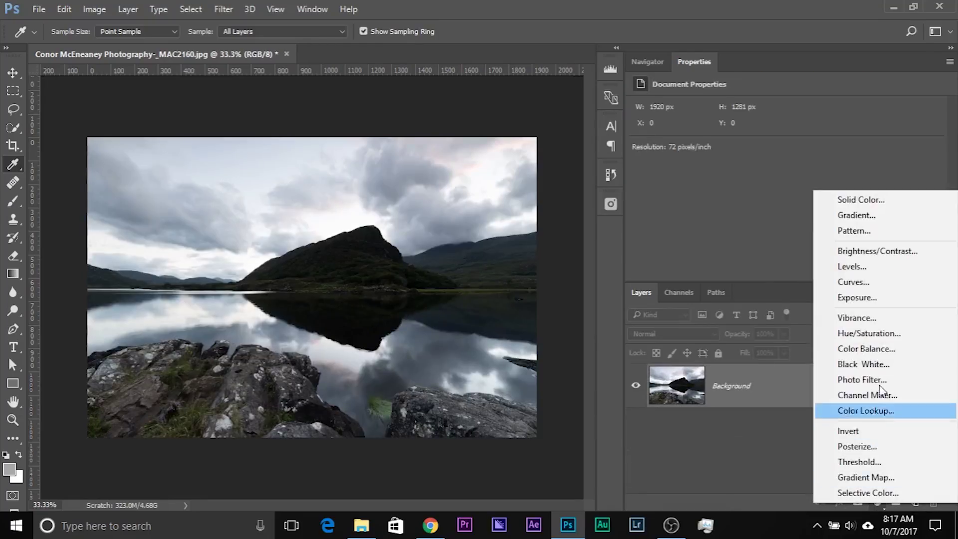
left_click(865, 281)
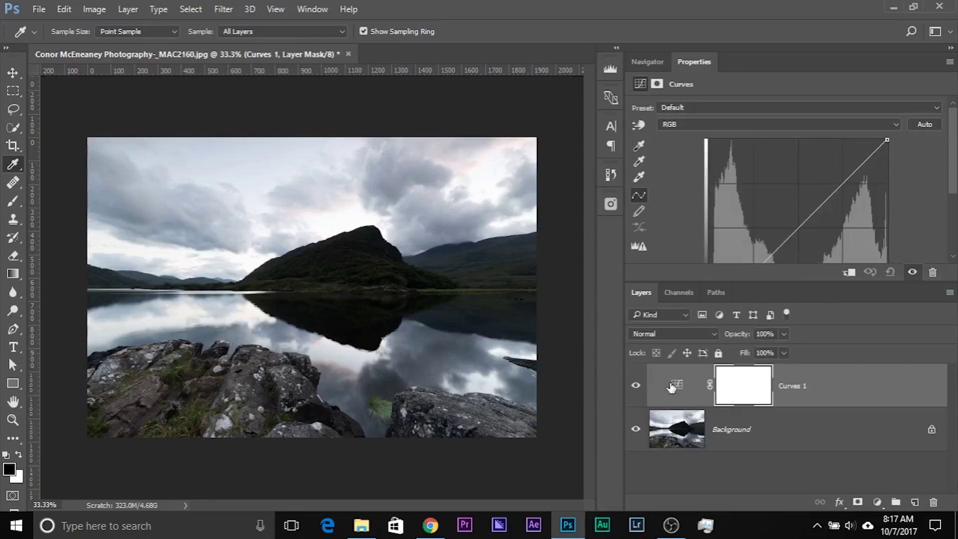
Mask the new Curves layer to the highlights with Color Range, using 39% fuzziness and a range of 62
left_click(733, 384)
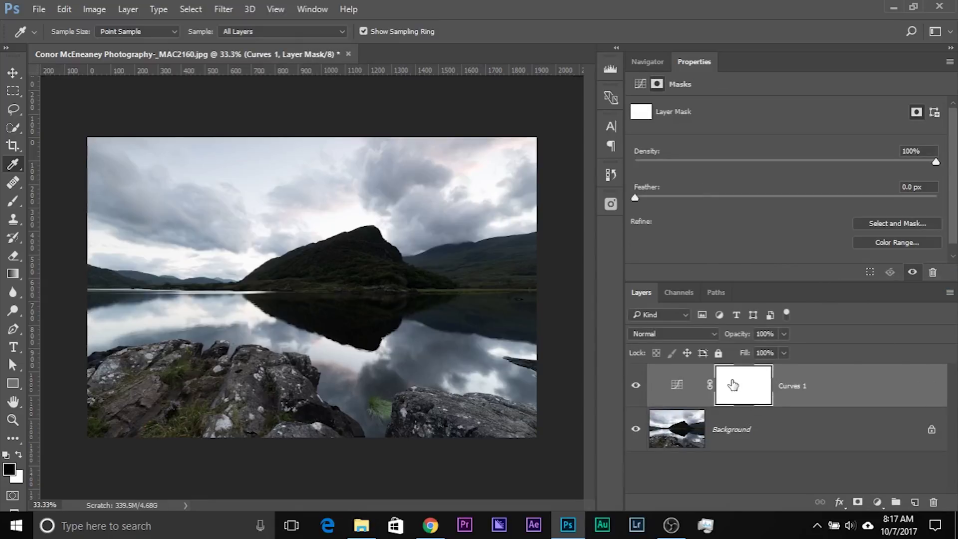
left_click(680, 387)
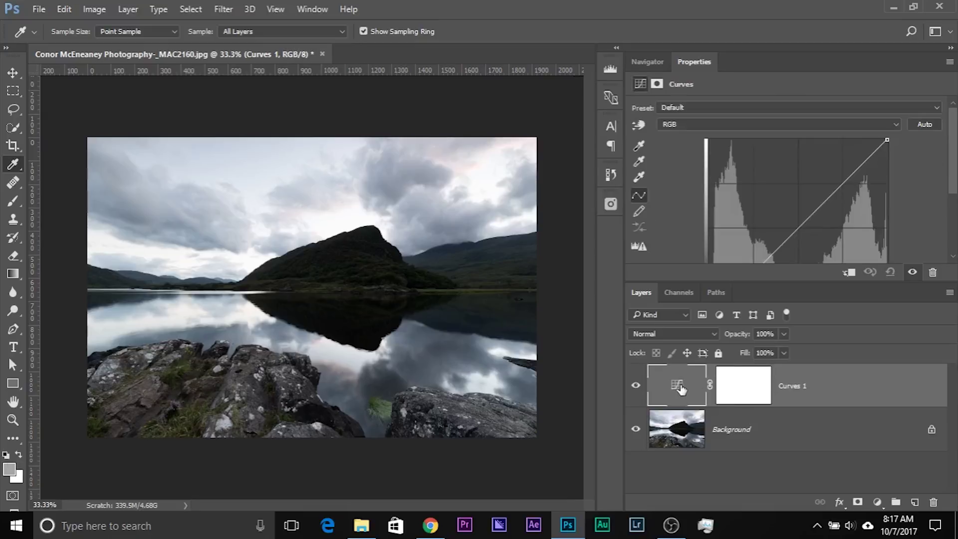
left_click(744, 388)
left_click(191, 9)
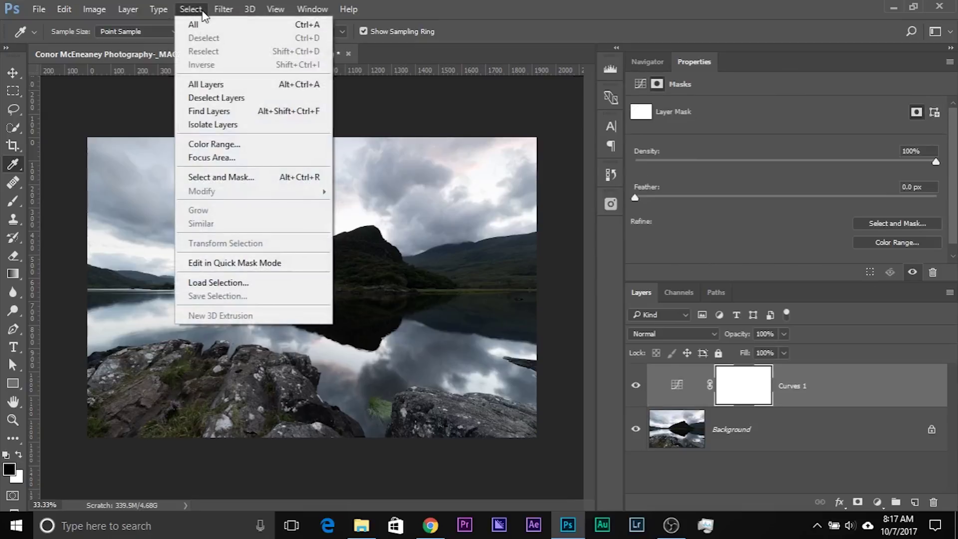
left_click(214, 143)
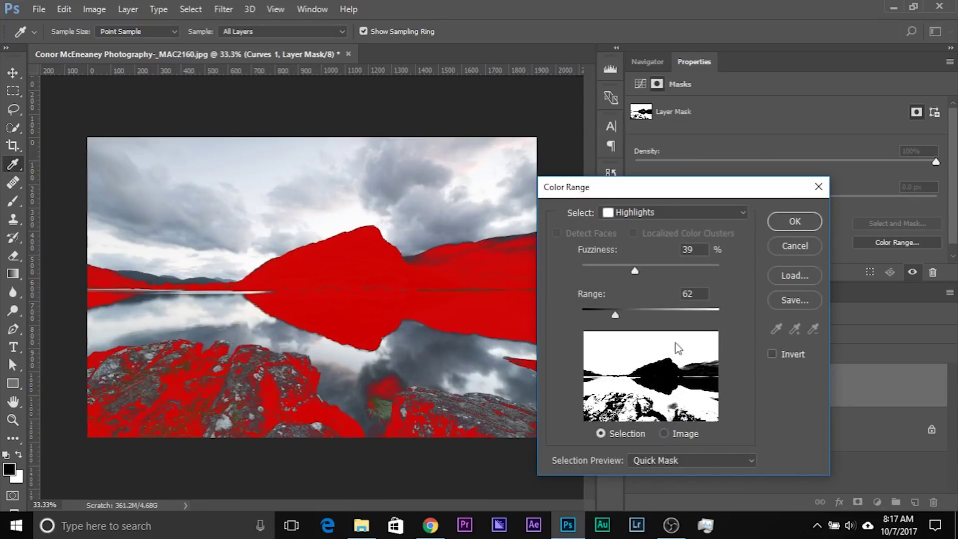
left_click(786, 225)
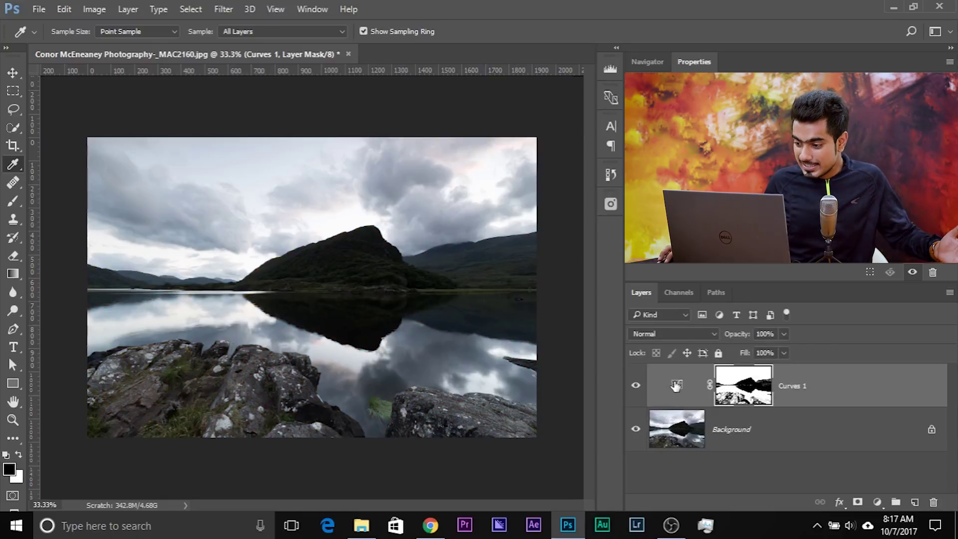
Darken the masked highlights by pulling the RGB curve's midpoint down to input 148, output 114
left_click(692, 398)
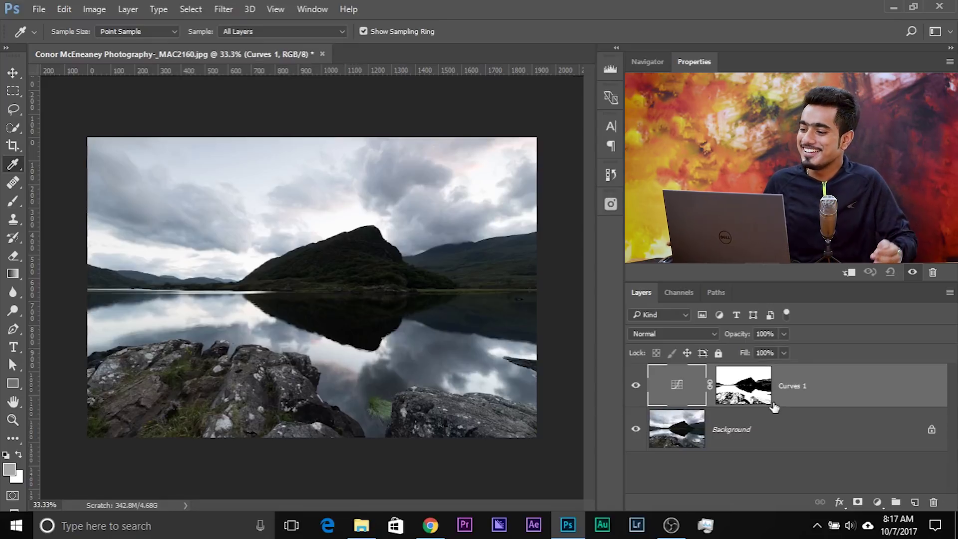
left_click_drag(696, 61, 34, 113)
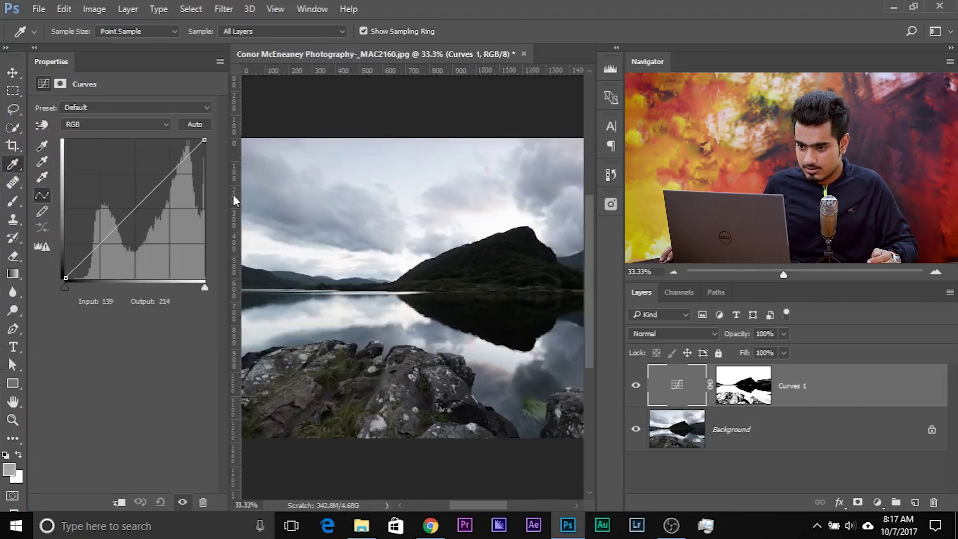
left_click_drag(131, 209, 145, 215)
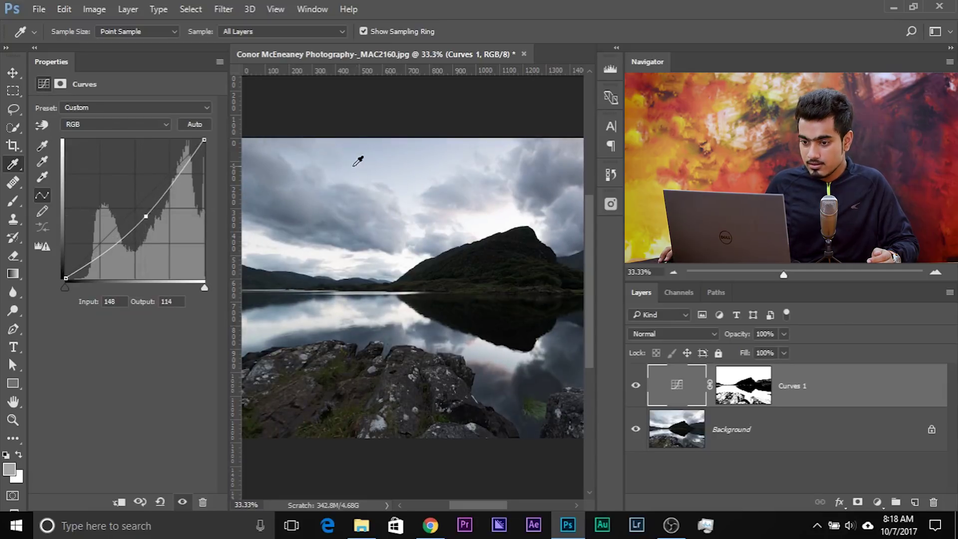
left_click_drag(61, 62, 213, 125)
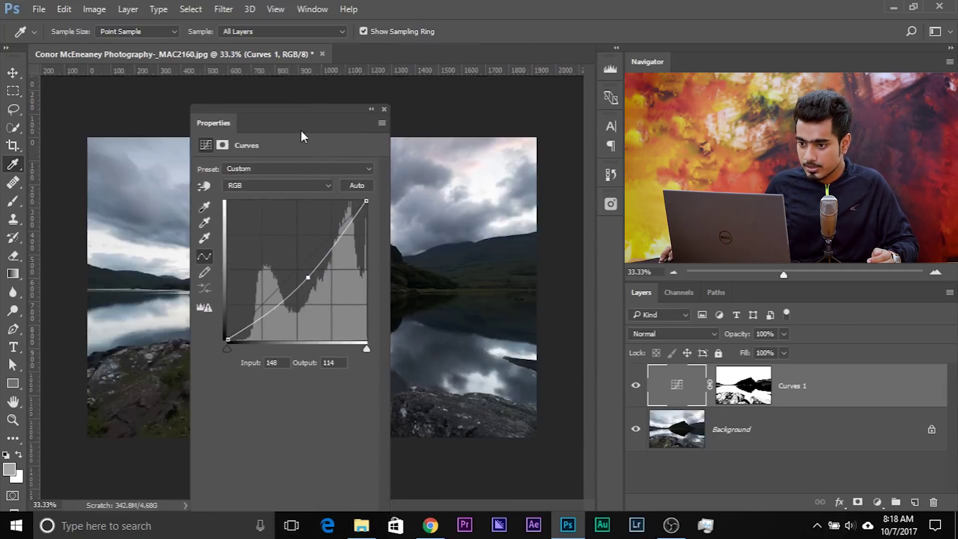
left_click(384, 109)
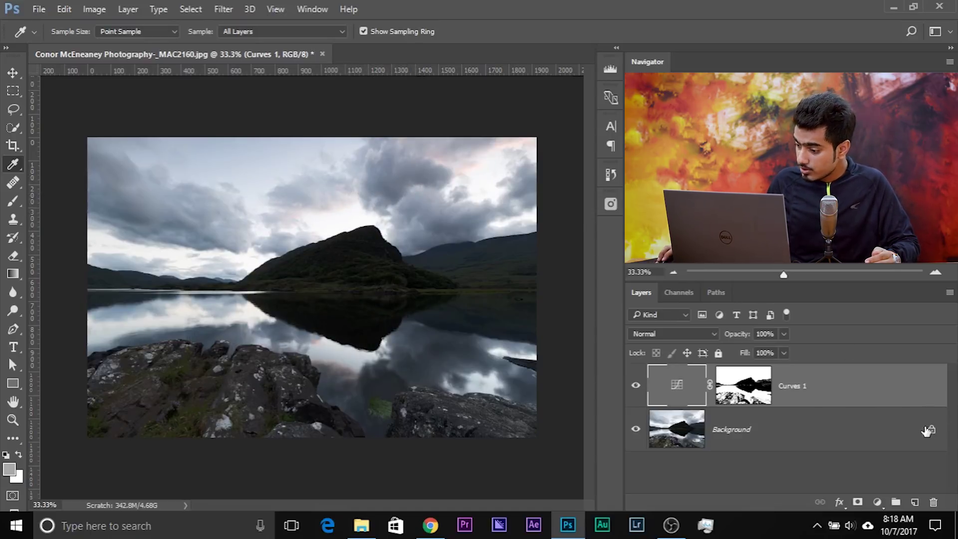
Add a second Curves adjustment layer and mask it with a Color Range of the Highlights at 39% fuzziness and a range of 200
left_click(879, 502)
left_click(861, 280)
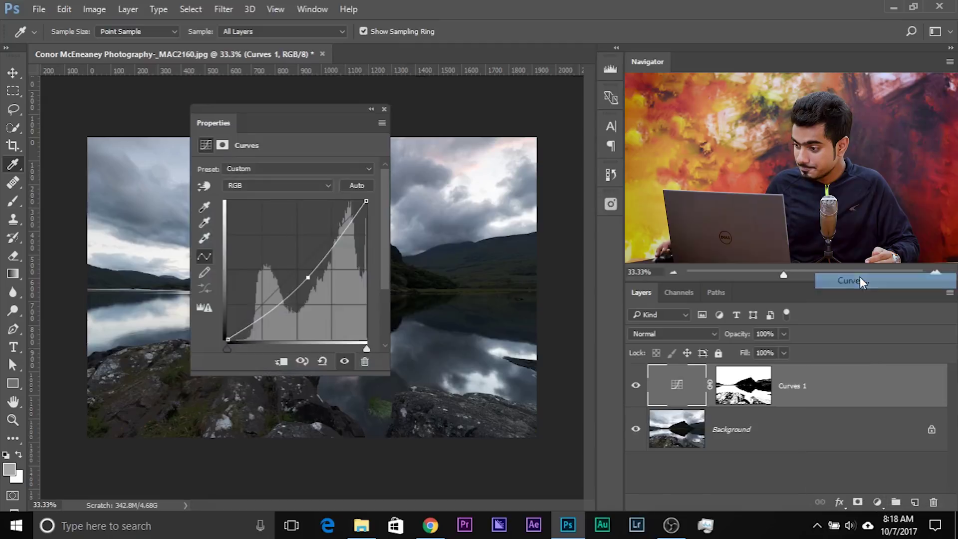
left_click_drag(208, 121, 397, 145)
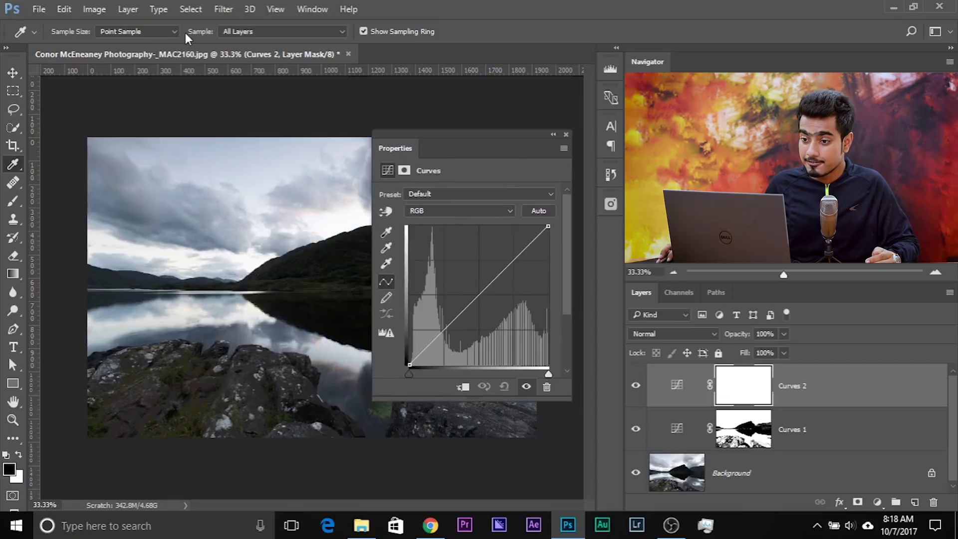
left_click(191, 10)
left_click(230, 144)
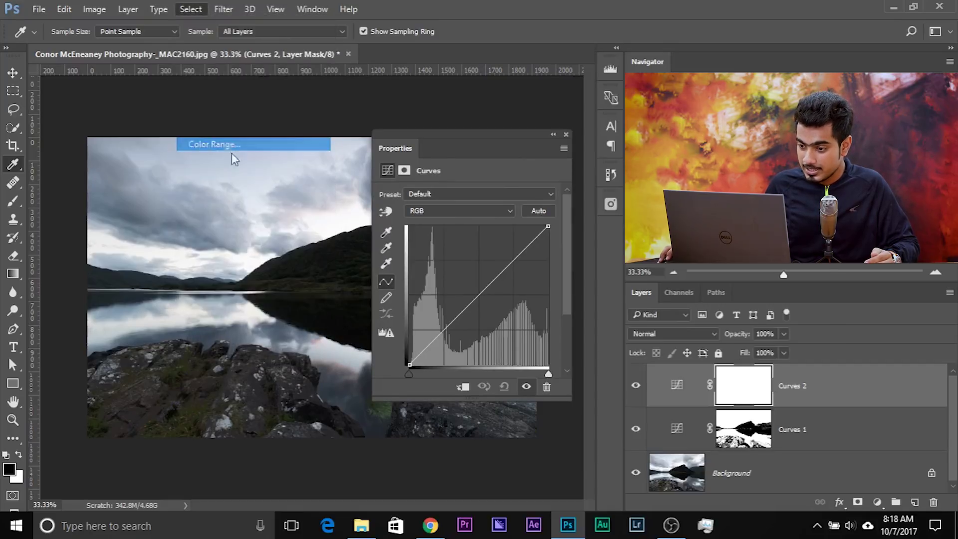
left_click_drag(614, 314, 690, 303)
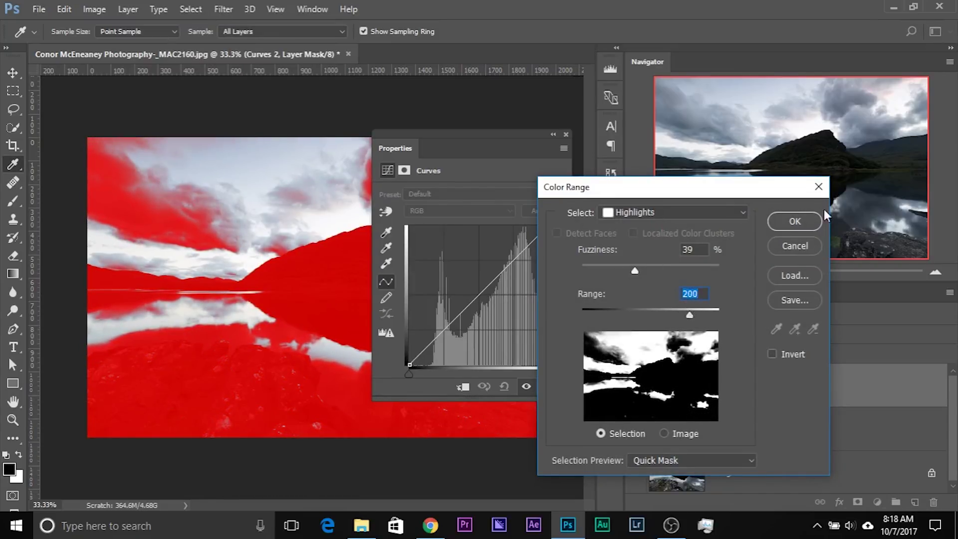
left_click(802, 219)
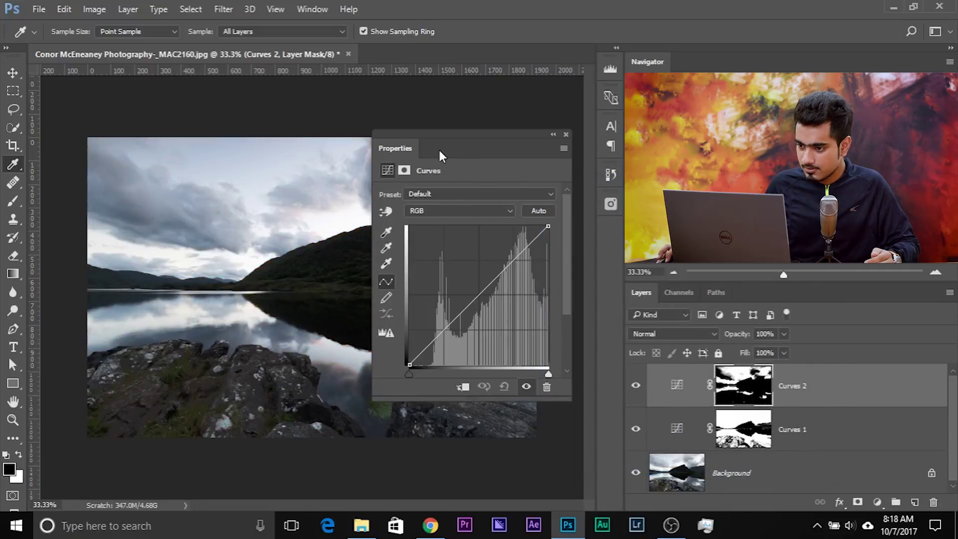
Shape the second Curves layer into a contrast curve with lowered midtones, a raised upper point and a lower point at input 77, output 45
left_click_drag(444, 151, 244, 160)
left_click_drag(161, 160, 37, 157)
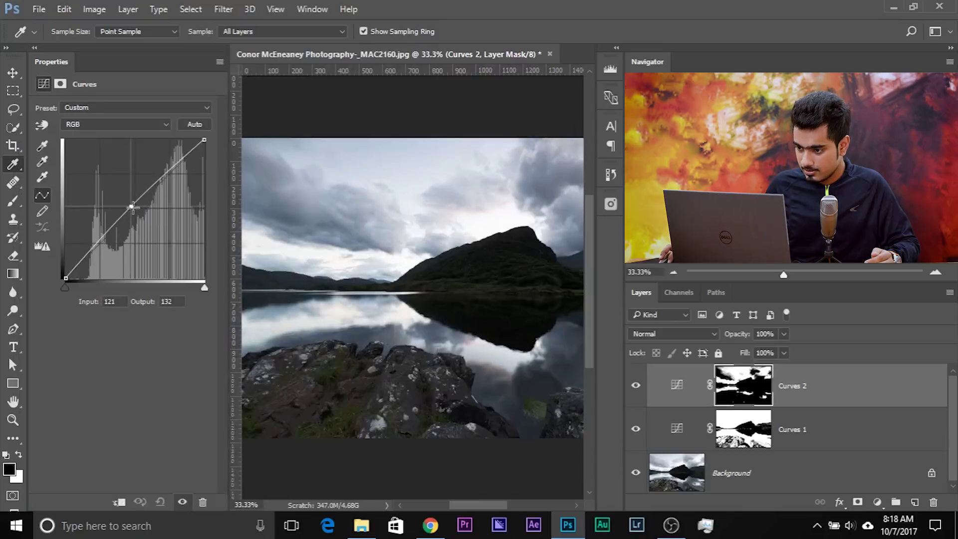
mouse_move(131, 206)
left_mouse_down()
mouse_move(150, 216)
mouse_move(139, 215)
left_mouse_up()
left_click_drag(170, 179, 173, 173)
left_click_drag(103, 254, 107, 254)
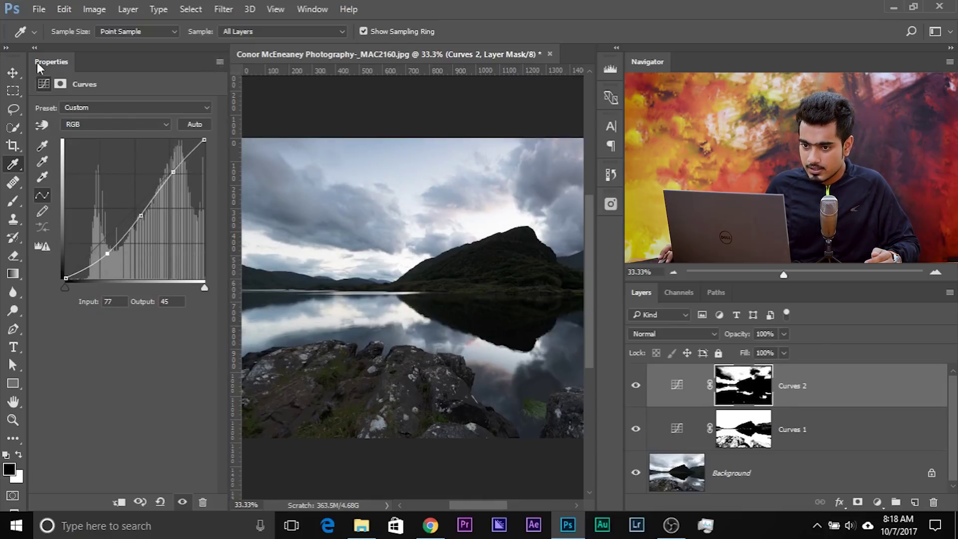
left_click_drag(32, 64, 121, 91)
left_click(298, 79)
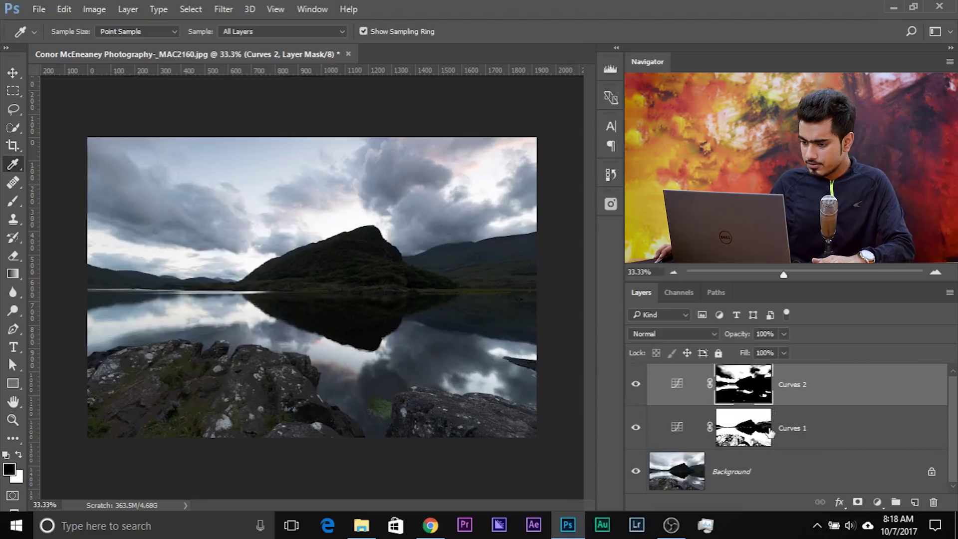
left_click(813, 421, "shift")
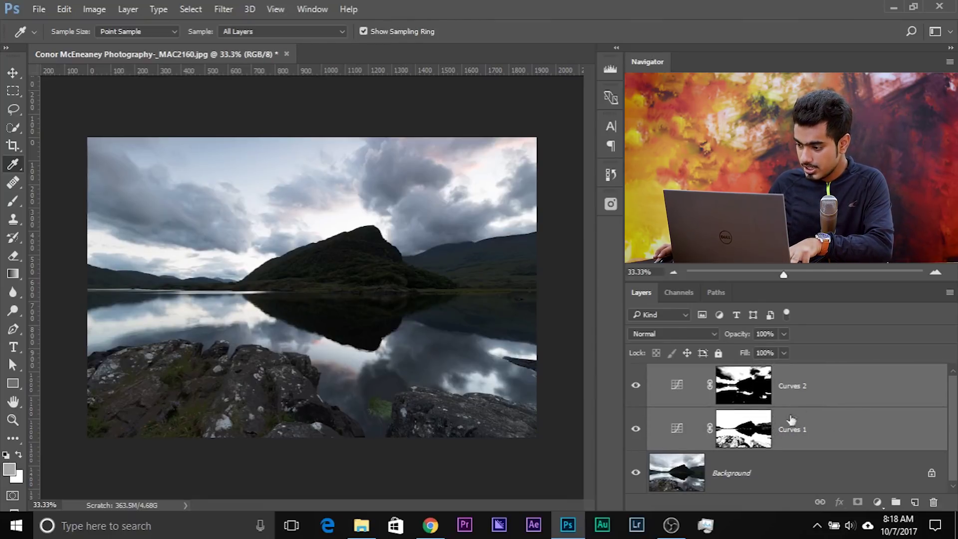
key("ctrl+g")
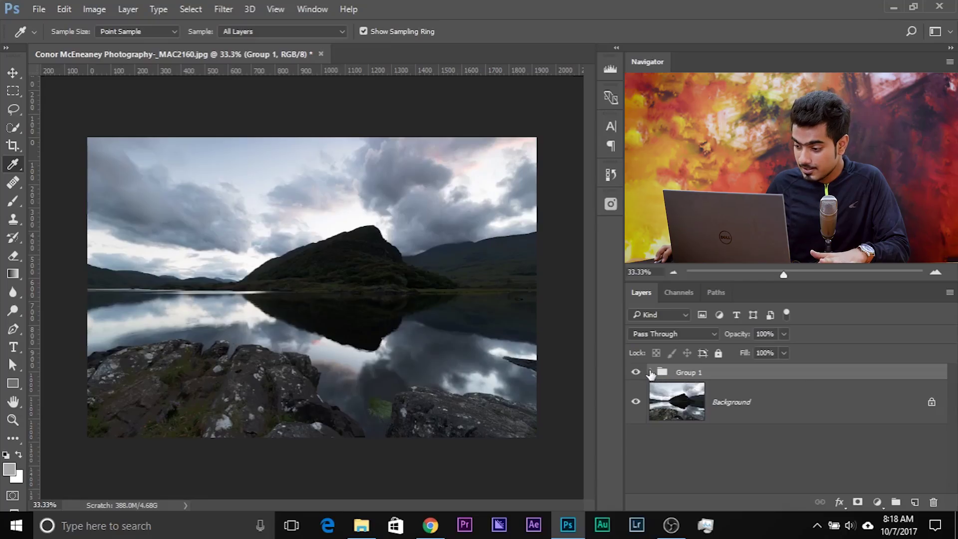
left_click(645, 372)
key("ctrl+shift+g")
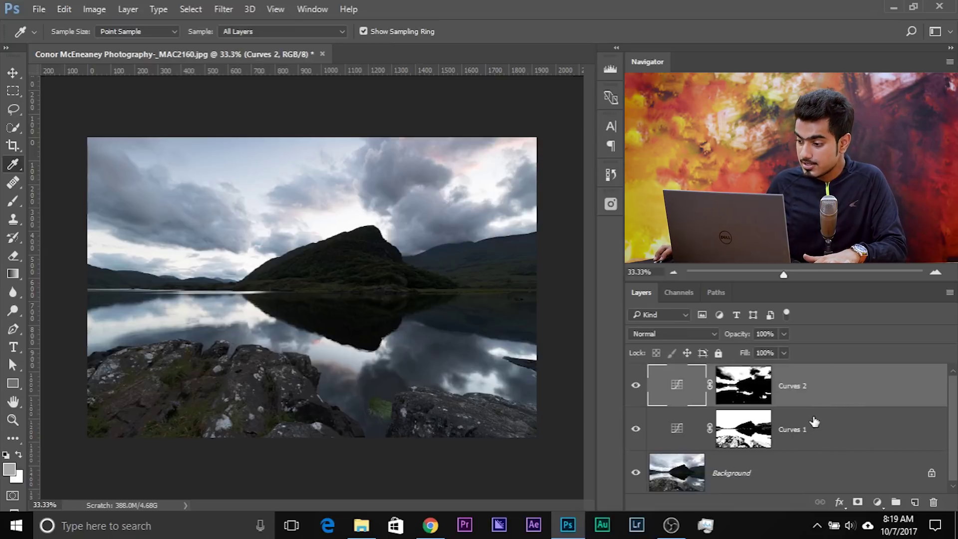
Group the two Curves layers and toggle the group's visibility to compare the photo before and after
left_click(814, 422, "shift")
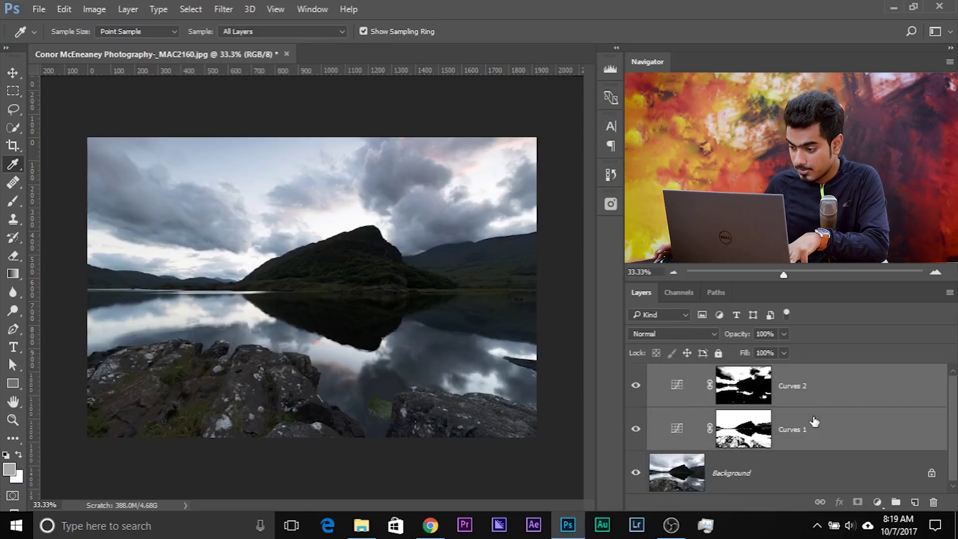
key("ctrl+g")
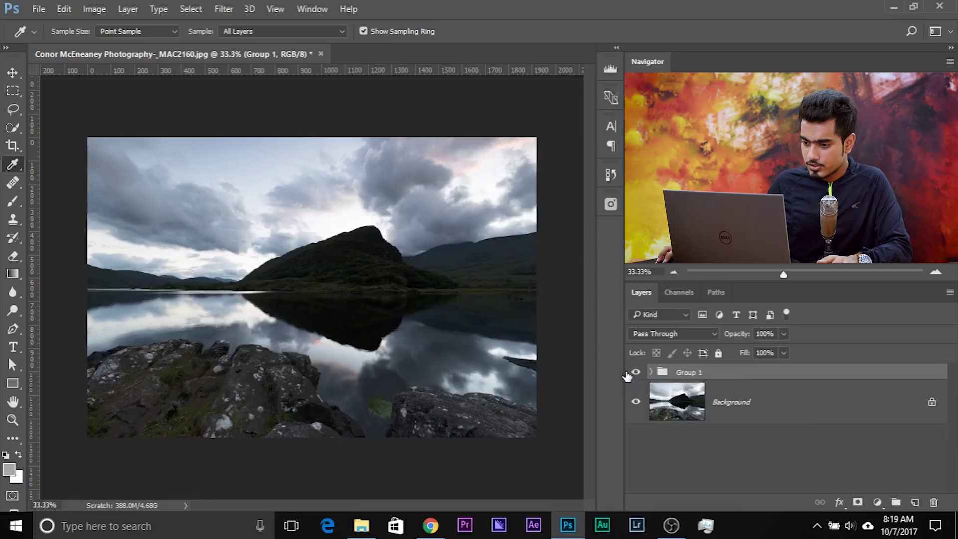
left_click(635, 373)
left_click(636, 372)
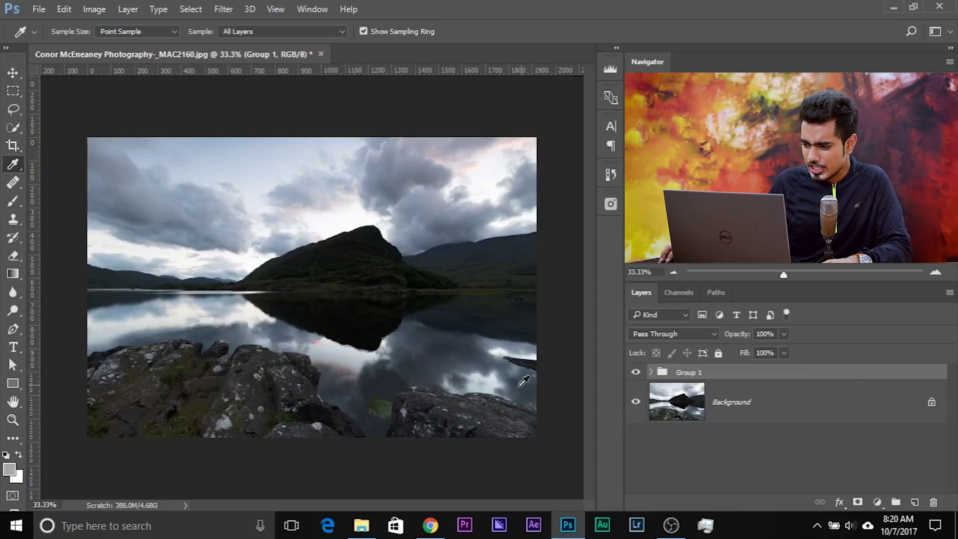
left_click(636, 374)
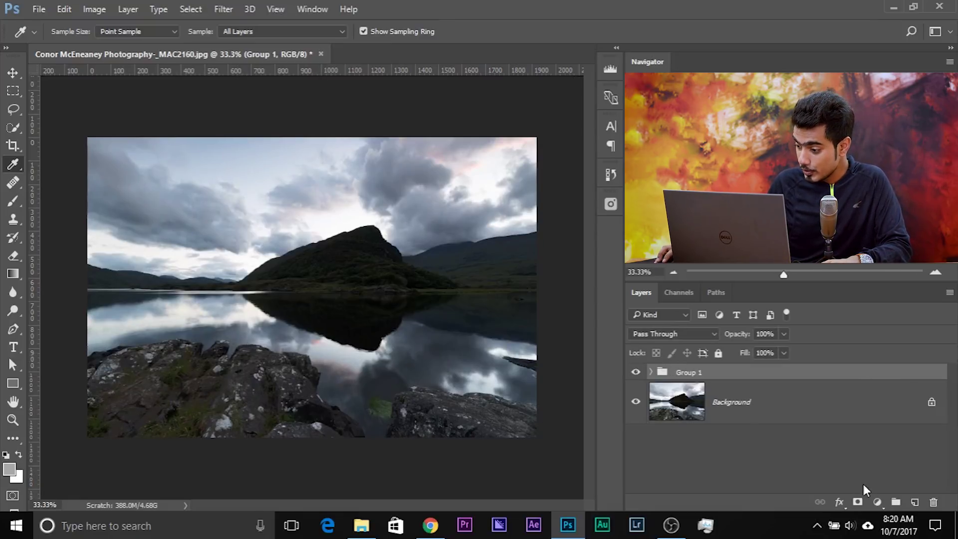
Add a mask to the layer group, paint black straight across the foreground with a soft 1006 px brush, and compare before and after
left_click(866, 504)
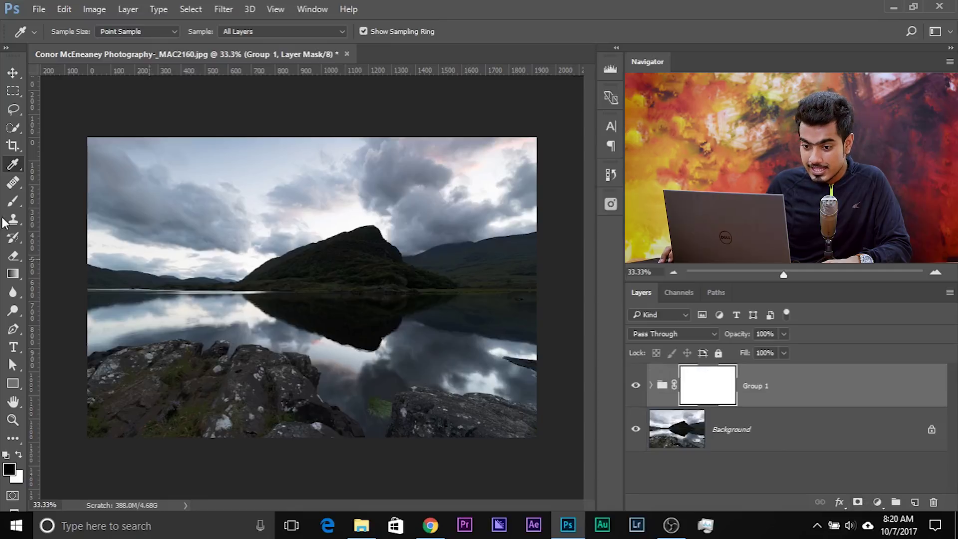
left_click(14, 202)
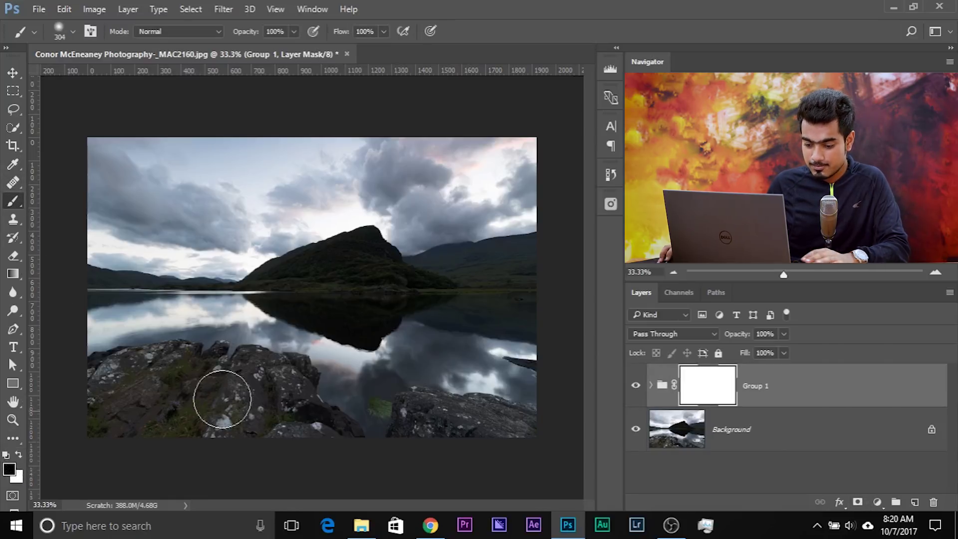
mouse_move(256, 264)
left_mouse_down()
mouse_move(309, 267)
mouse_move(284, 172)
left_mouse_up()
left_click_drag(283, 131, 282, 130)
left_click_drag(90, 373, 128, 376)
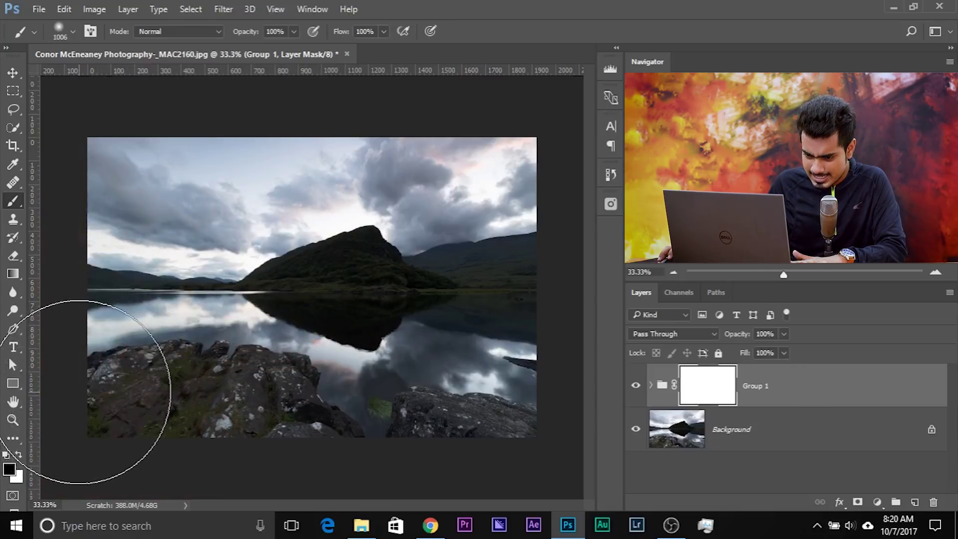
left_click_drag(75, 392, 79, 392)
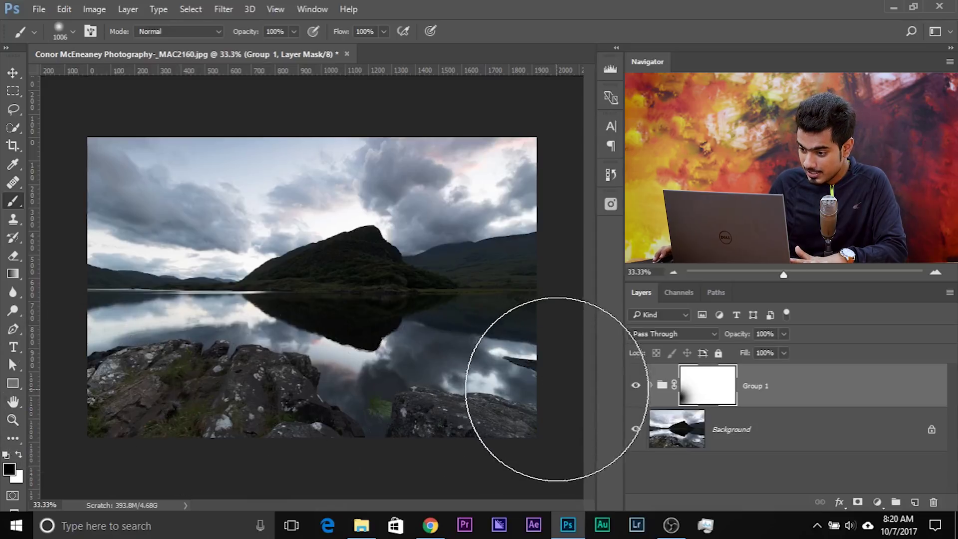
left_click(568, 389, "shift")
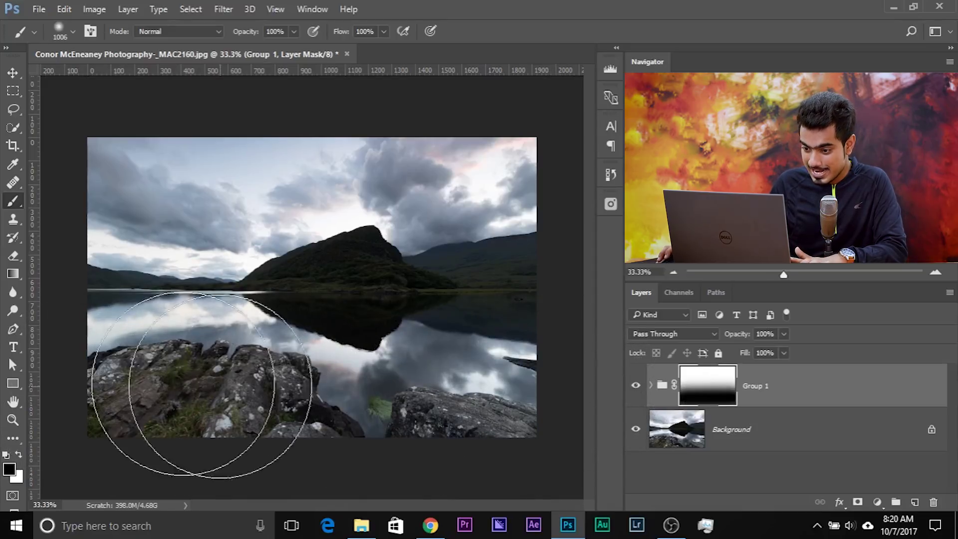
left_click(635, 386)
left_click(635, 387)
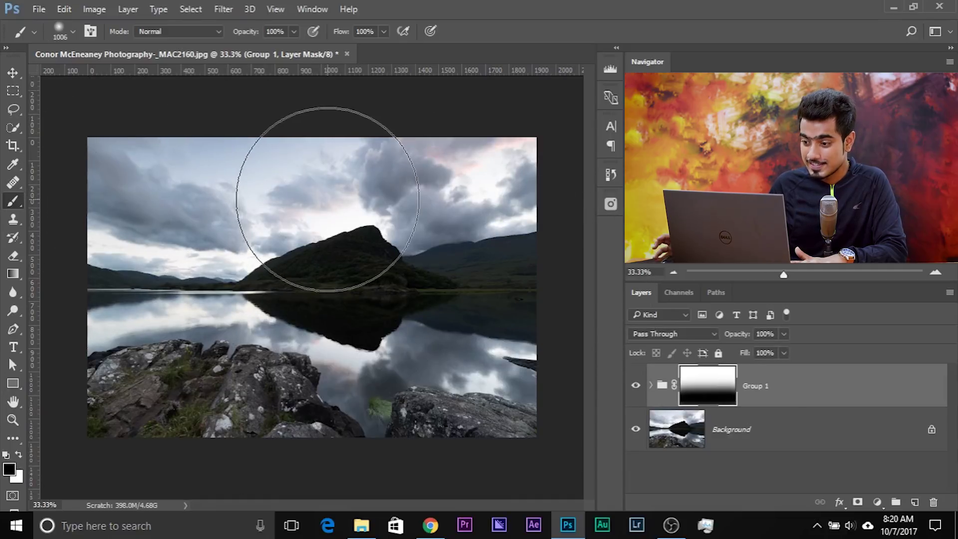
Fine-tune the midtone darkening point on the first Curves layer inside the group, and compare the photo with the group hidden and shown
left_click(650, 386)
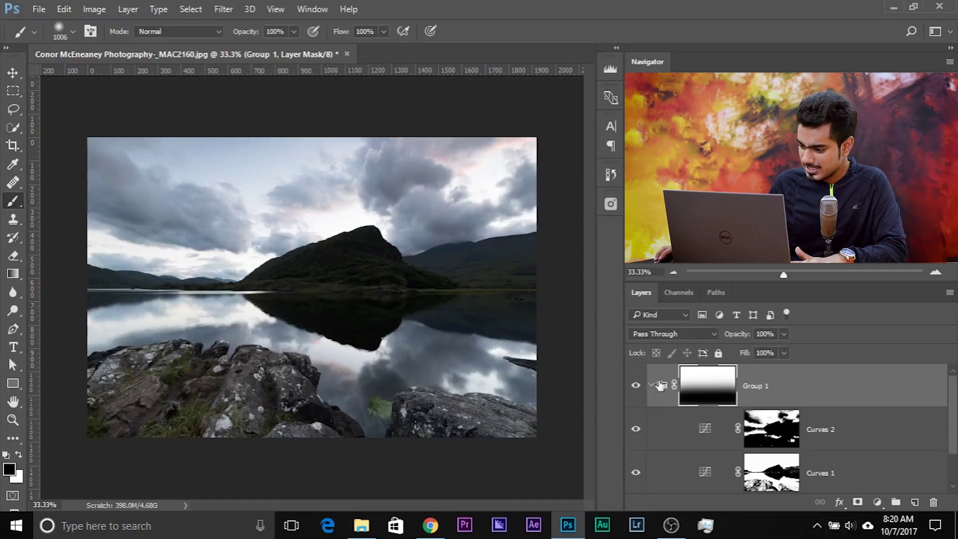
scroll(704, 429, "down", 1)
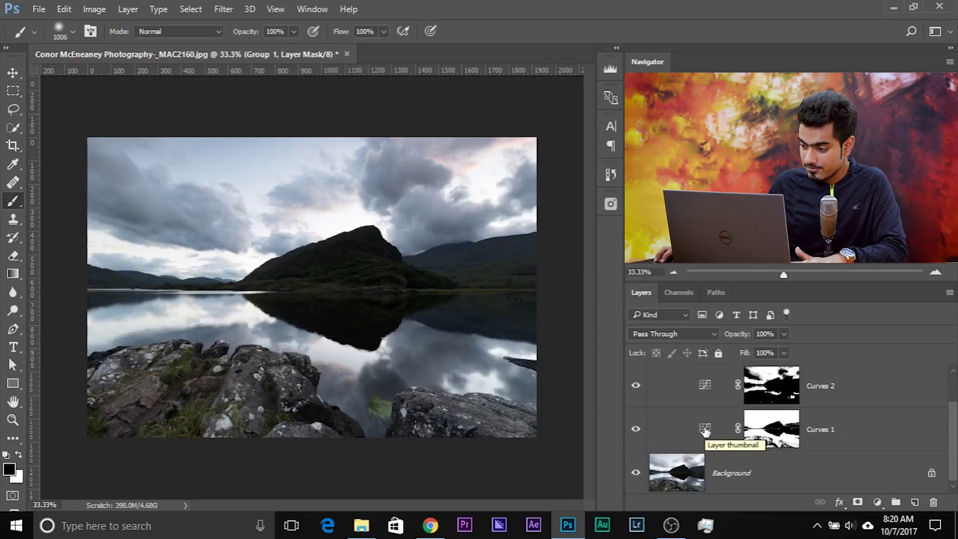
double_click(705, 430)
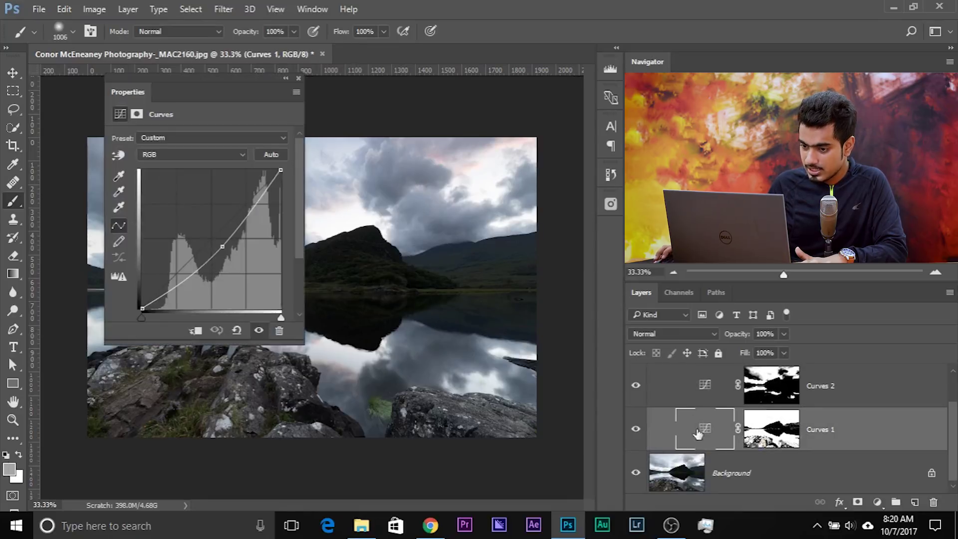
left_click_drag(138, 89, 75, 104)
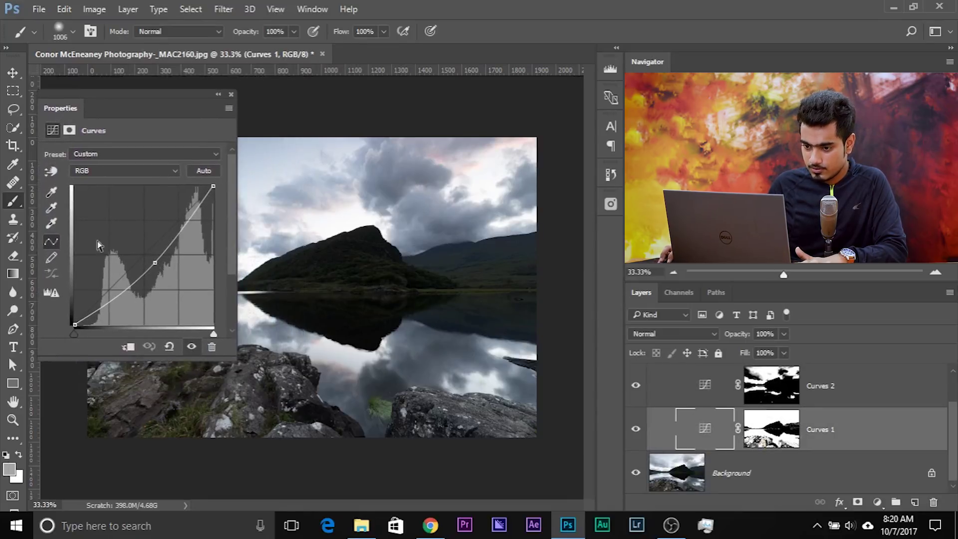
mouse_move(160, 260)
left_mouse_down()
mouse_move(159, 277)
mouse_move(157, 263)
mouse_move(167, 268)
left_mouse_up()
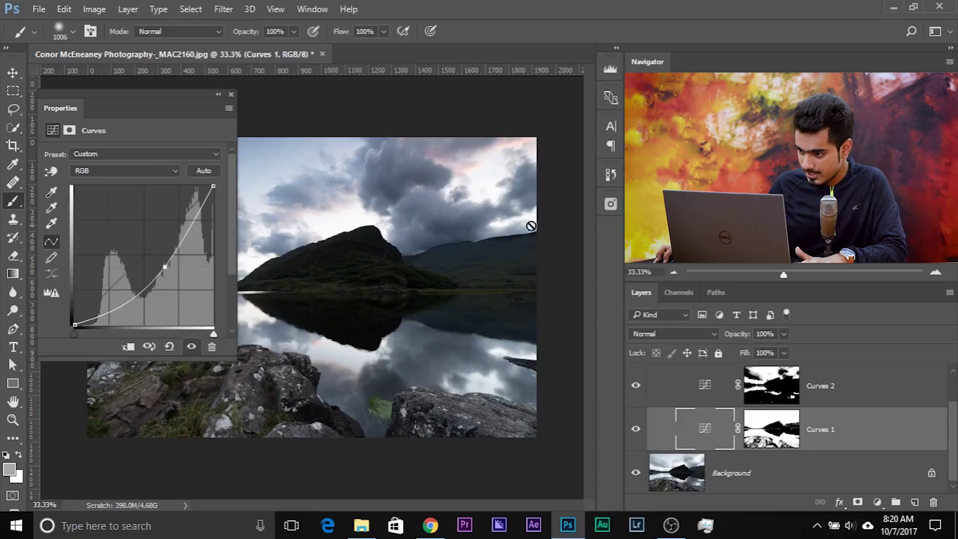
left_click_drag(170, 268, 156, 262)
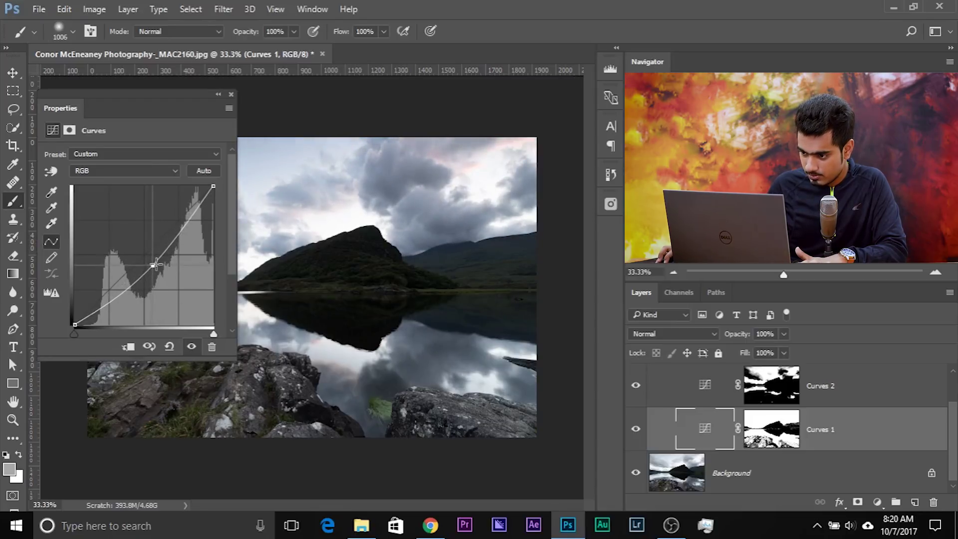
left_click(230, 94)
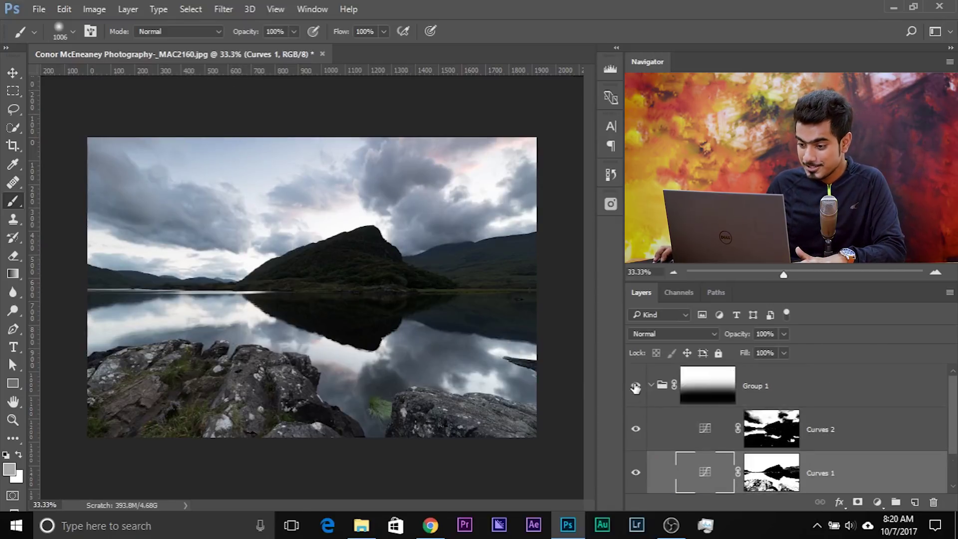
left_click(635, 387)
left_click(635, 388)
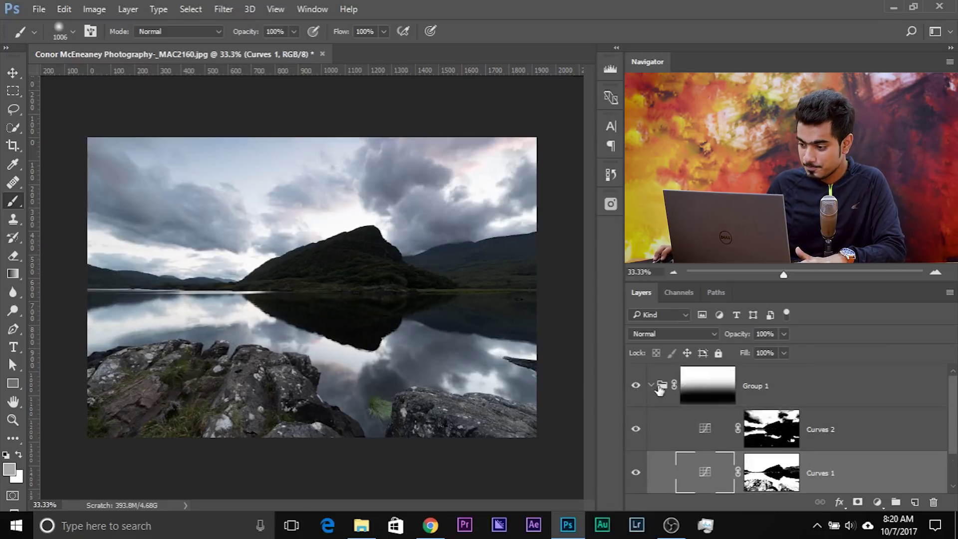
Collapse the layer group and rename it Highlights
left_click(654, 390)
left_click(651, 386)
double_click(755, 386)
type("Highlight")
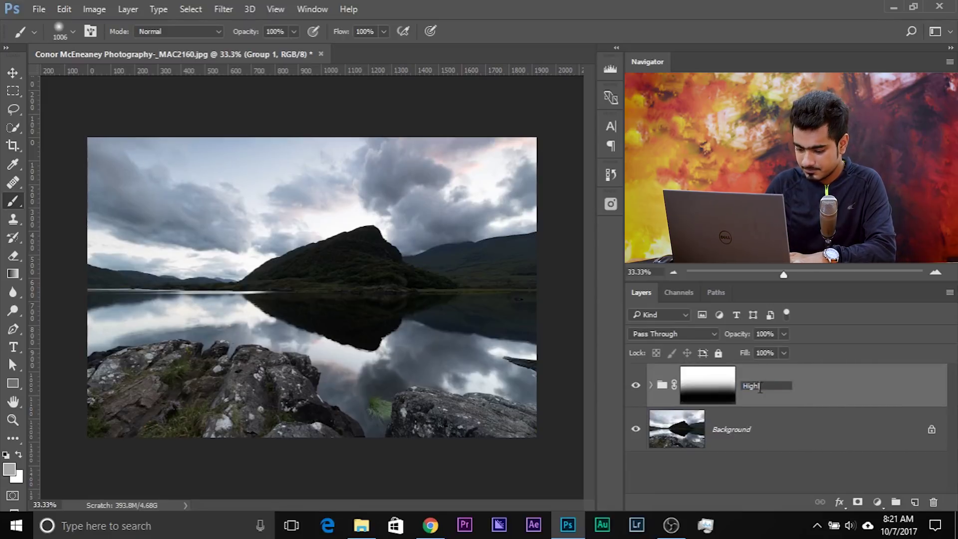
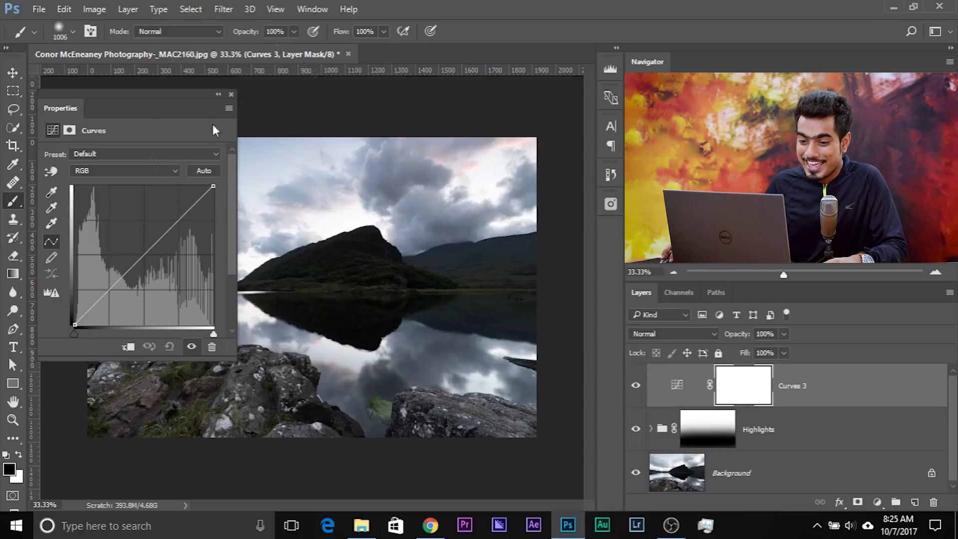
Mask the new Curves layer with a Color Range of the Shadows at 10% fuzziness and a range of 3
left_click(194, 9)
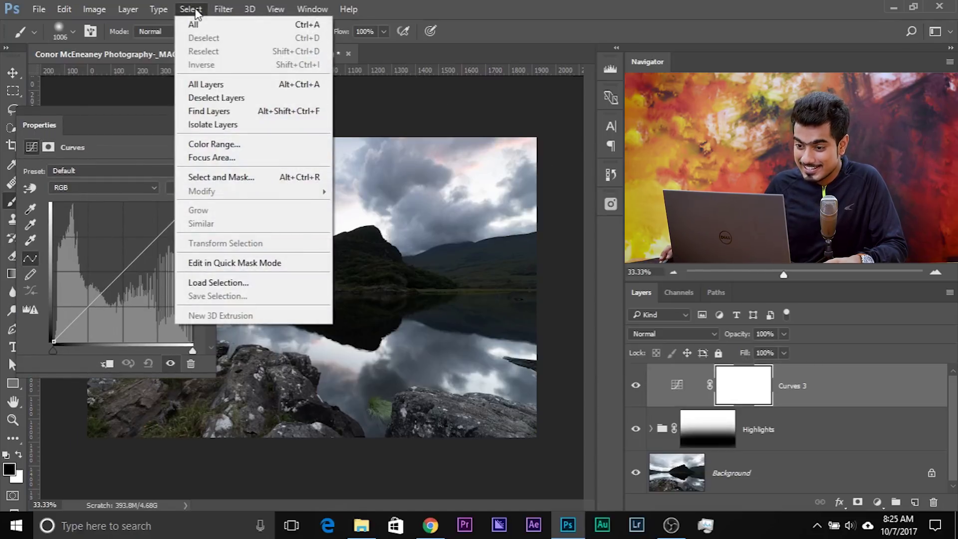
left_click(212, 144)
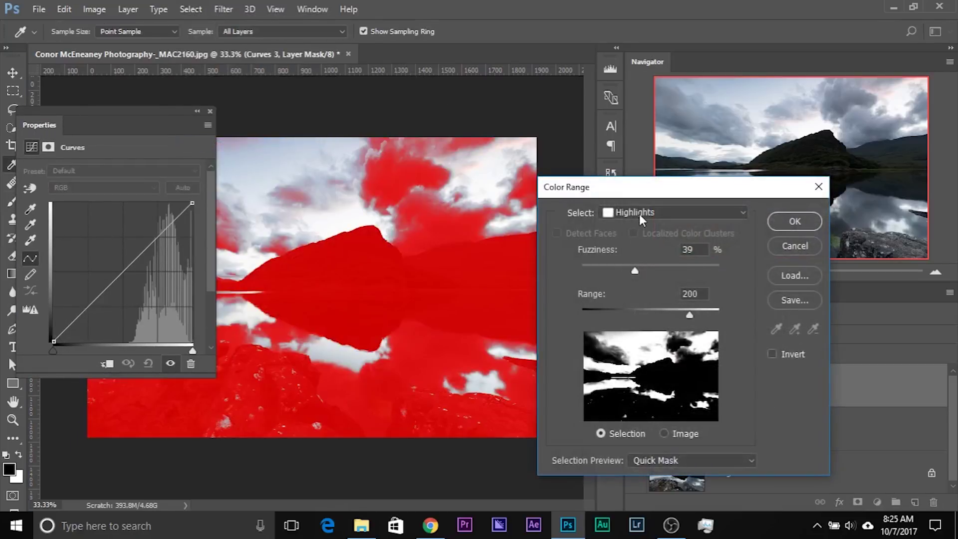
left_click(639, 214)
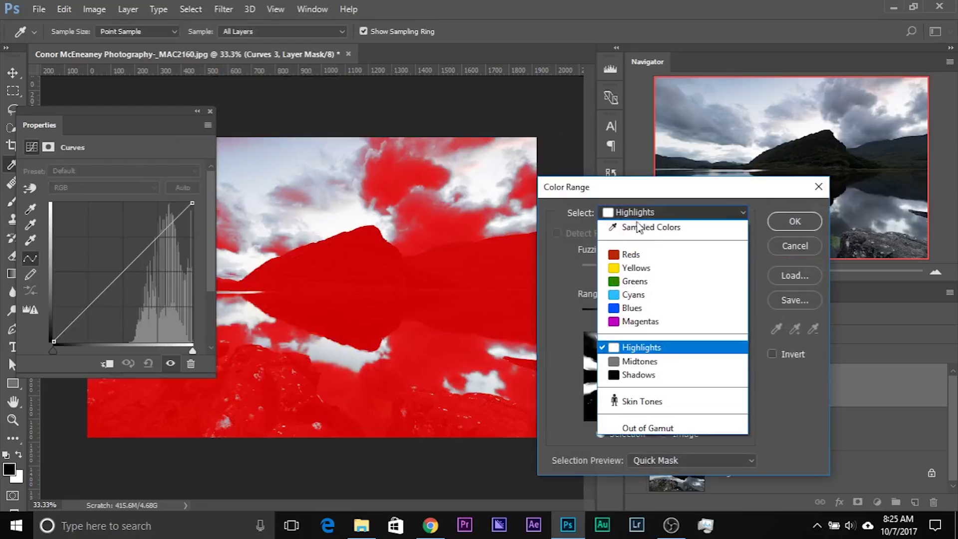
left_click(640, 378)
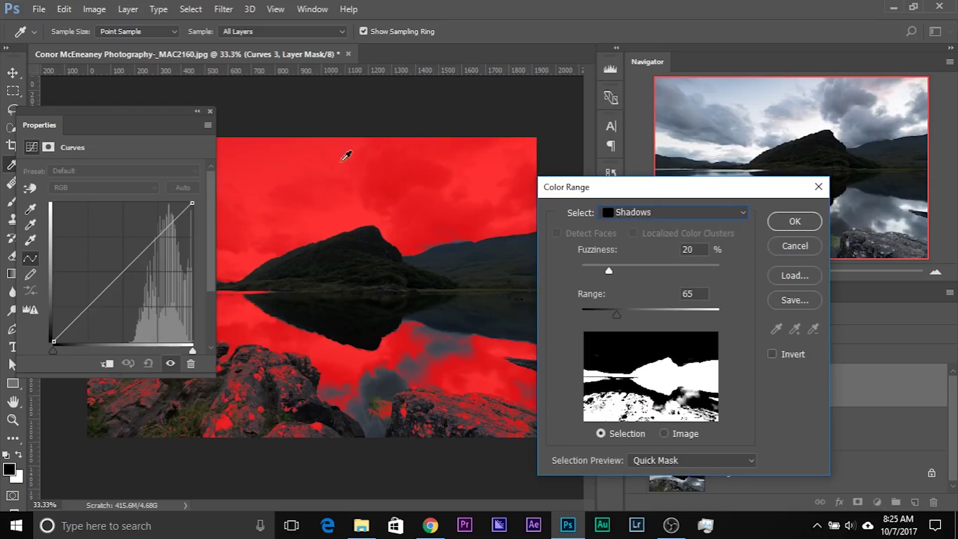
left_click_drag(609, 271, 579, 269)
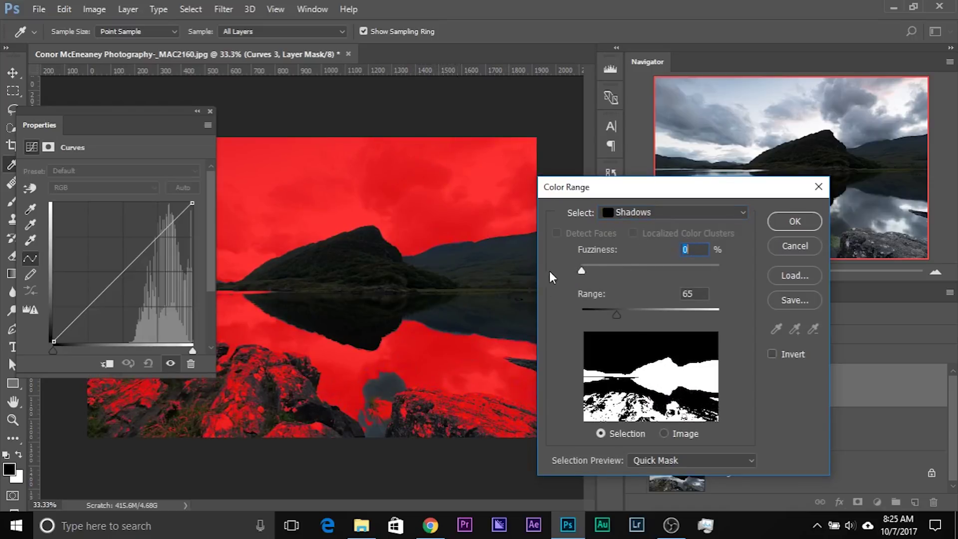
left_click_drag(616, 314, 615, 271)
left_click_drag(587, 313, 582, 313)
left_click_drag(615, 270, 586, 267)
left_click_drag(584, 313, 583, 305)
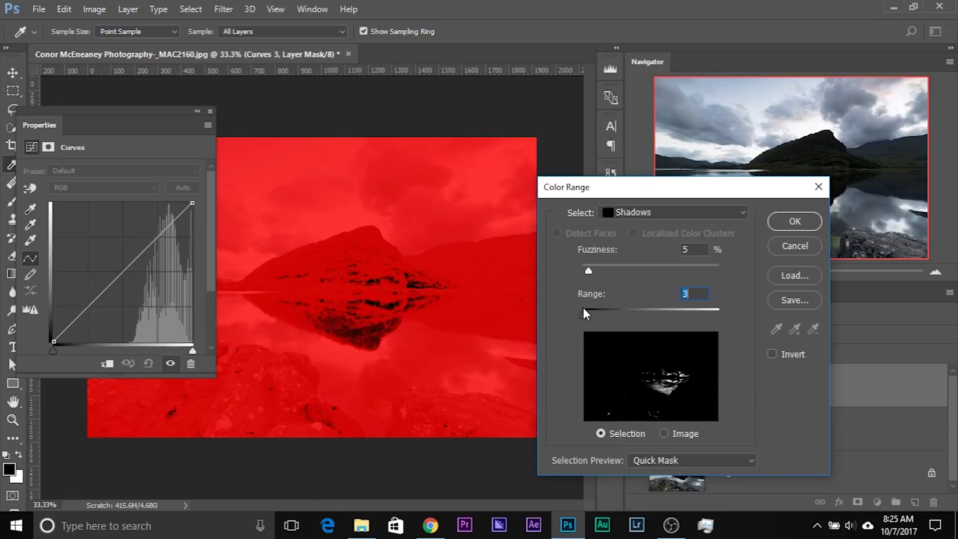
mouse_move(589, 270)
left_mouse_down()
mouse_move(607, 269)
mouse_move(595, 271)
left_mouse_up()
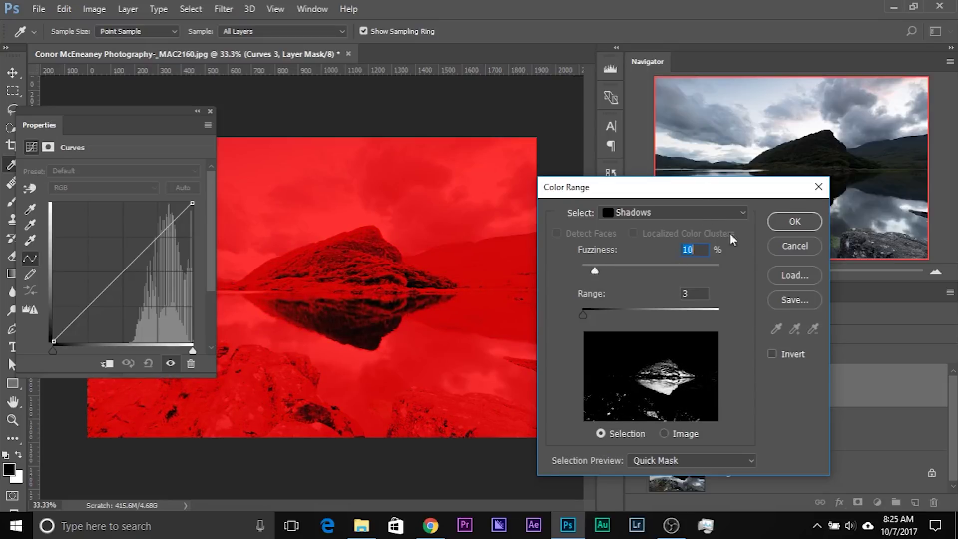
left_click(794, 221)
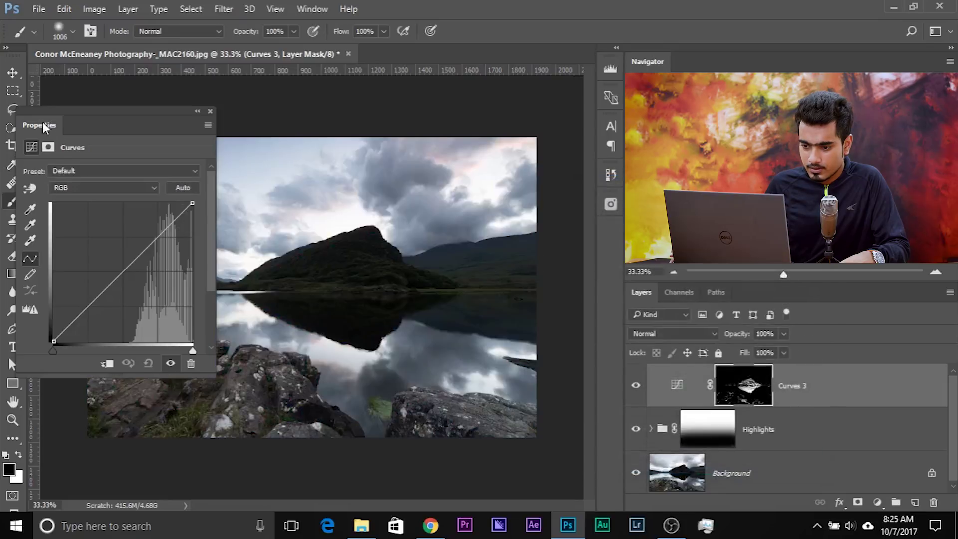
Shape the shadow-masked Curves layer into a gentle contrast curve with a lowered lower-midtone point and a slightly raised upper point
left_click_drag(46, 115, 69, 128)
left_click_drag(130, 292, 146, 301)
mouse_move(189, 248)
left_mouse_down()
mouse_move(180, 237)
mouse_move(190, 244)
left_mouse_up()
left_click_drag(142, 301, 131, 309)
left_click_drag(190, 244, 186, 240)
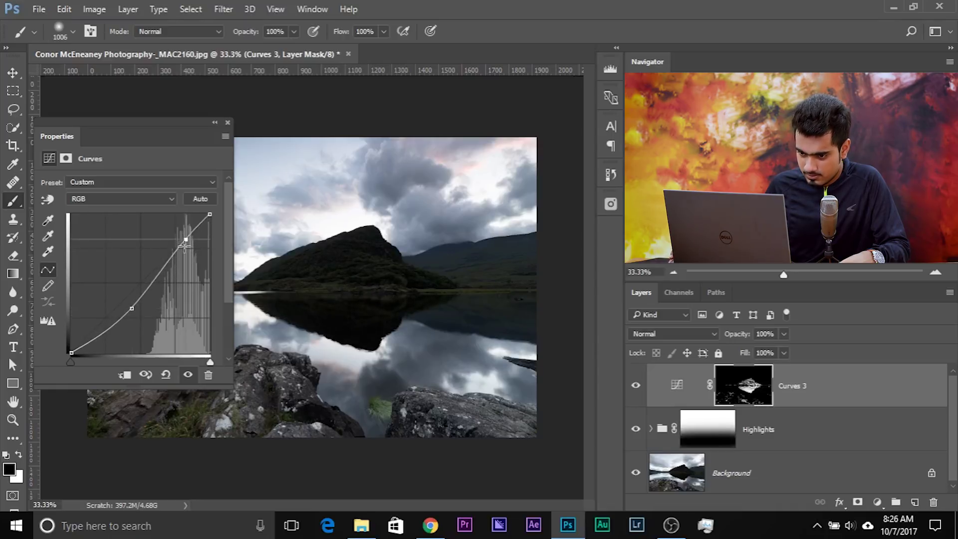
left_click(227, 123)
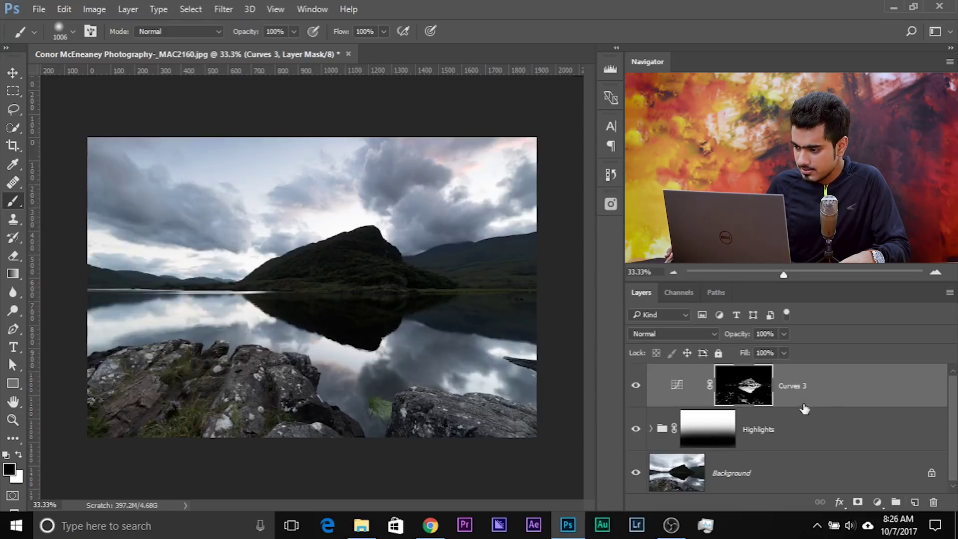
Rename the shadow-masked Curves layer Shadows
double_click(796, 385)
type("Shado")
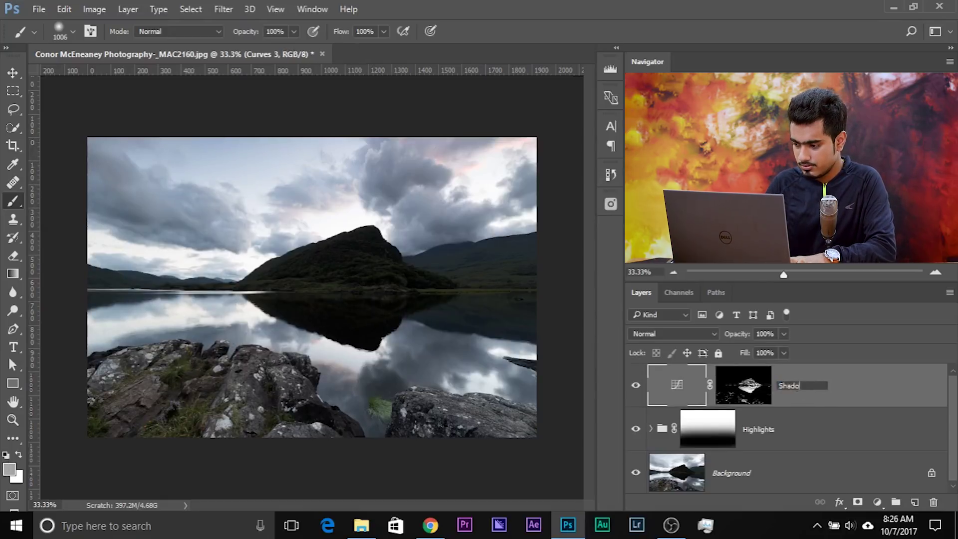
type("ws")
key("Return")
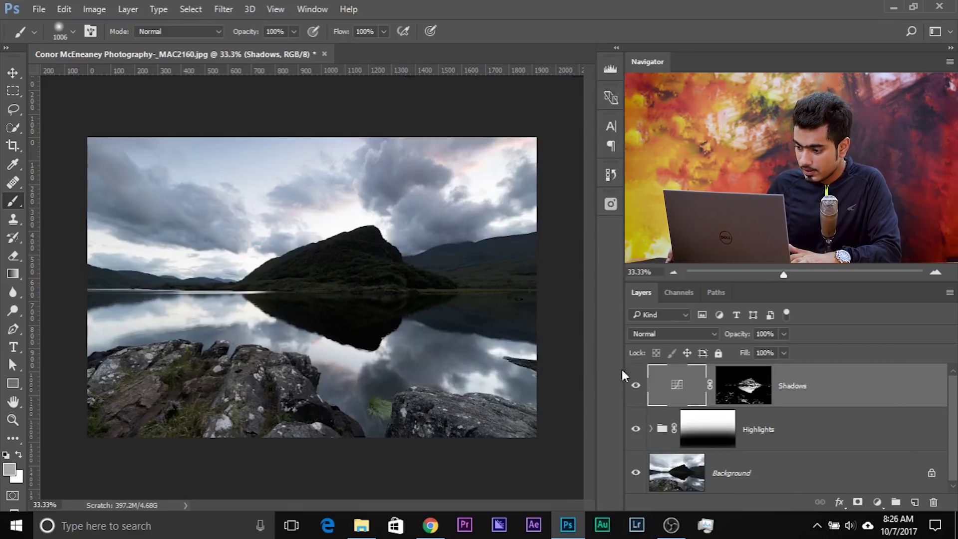
Add another Curves adjustment layer and mask it with a Color Range of the Midtones at 80% fuzziness and a range of 6 to 66
left_click(877, 503)
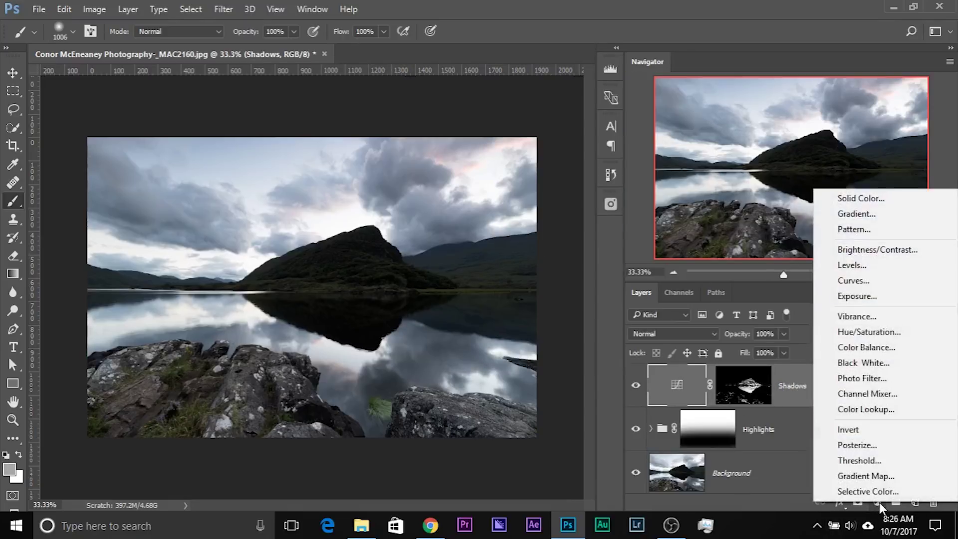
left_click(862, 278)
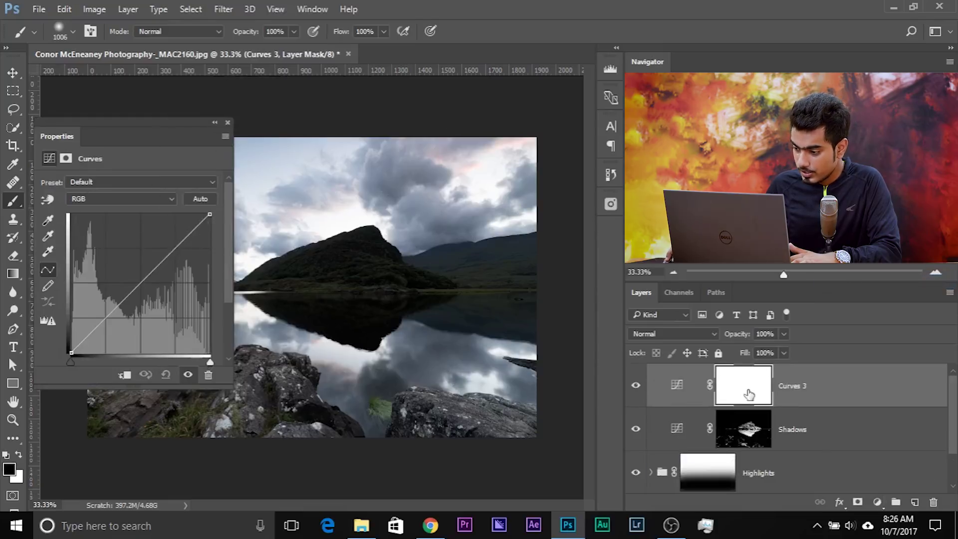
left_click(192, 10)
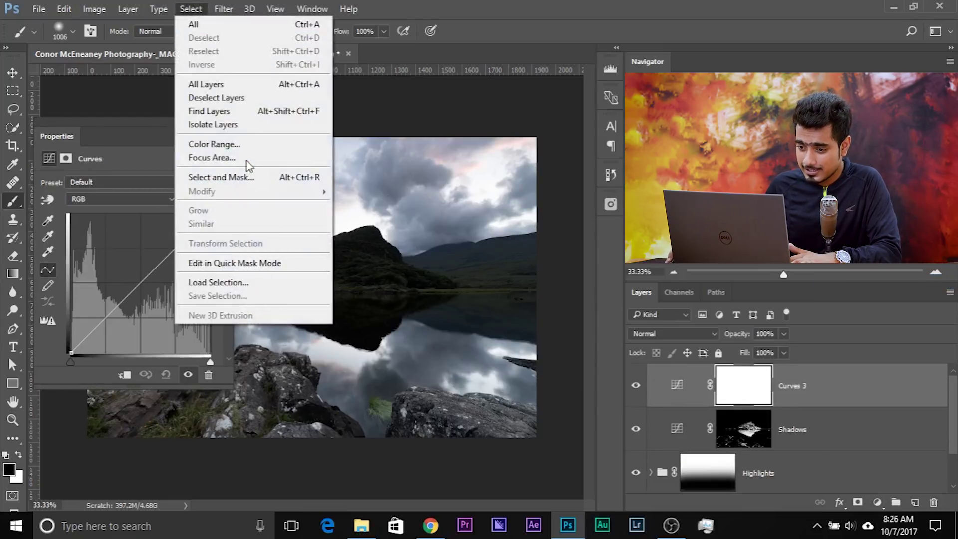
left_click(247, 145)
left_click(643, 212)
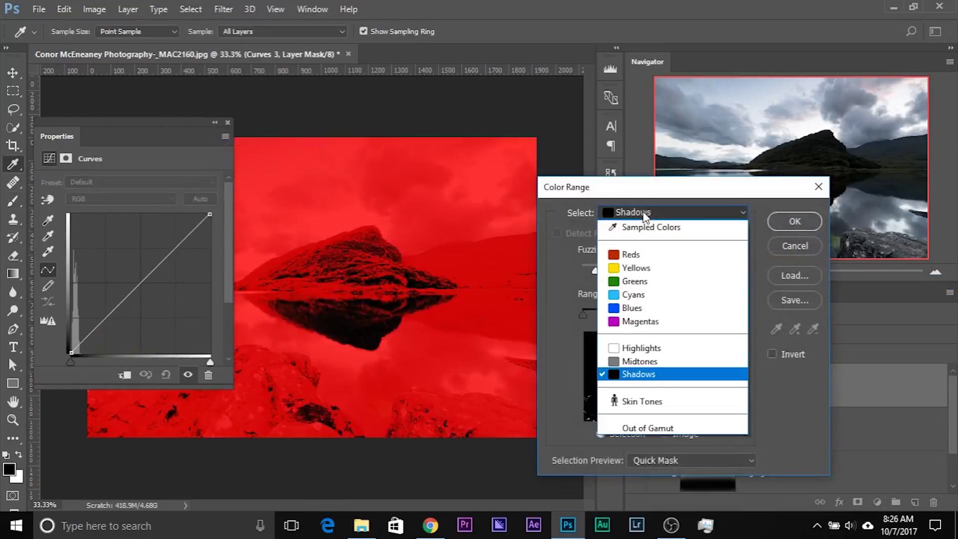
left_click(654, 357)
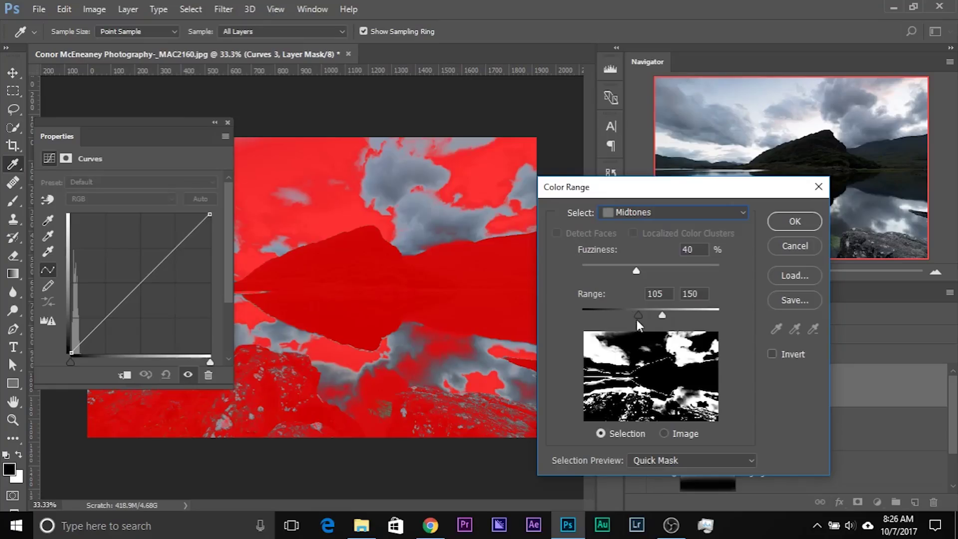
left_click_drag(637, 319, 585, 313)
left_click_drag(662, 314, 617, 311)
left_click_drag(631, 274, 674, 270)
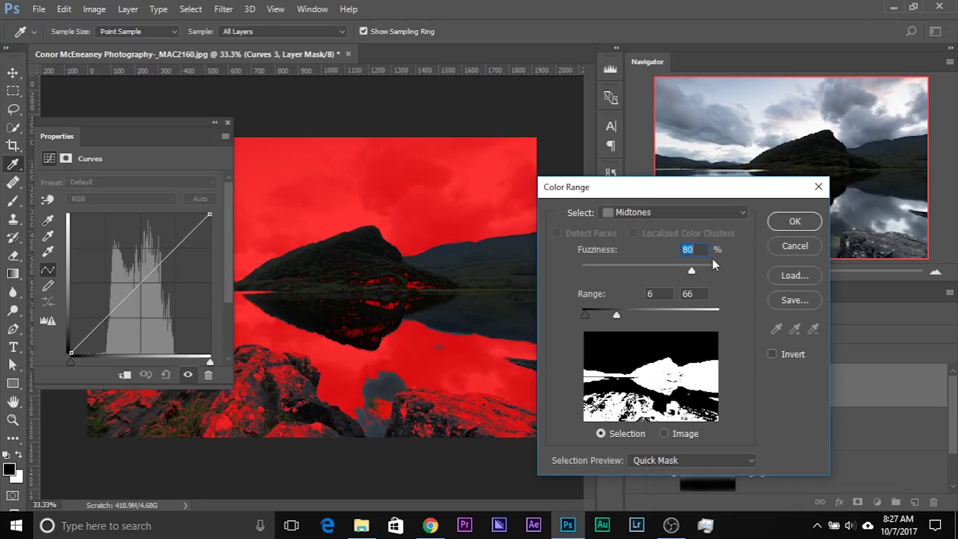
left_click(793, 222)
key("b")
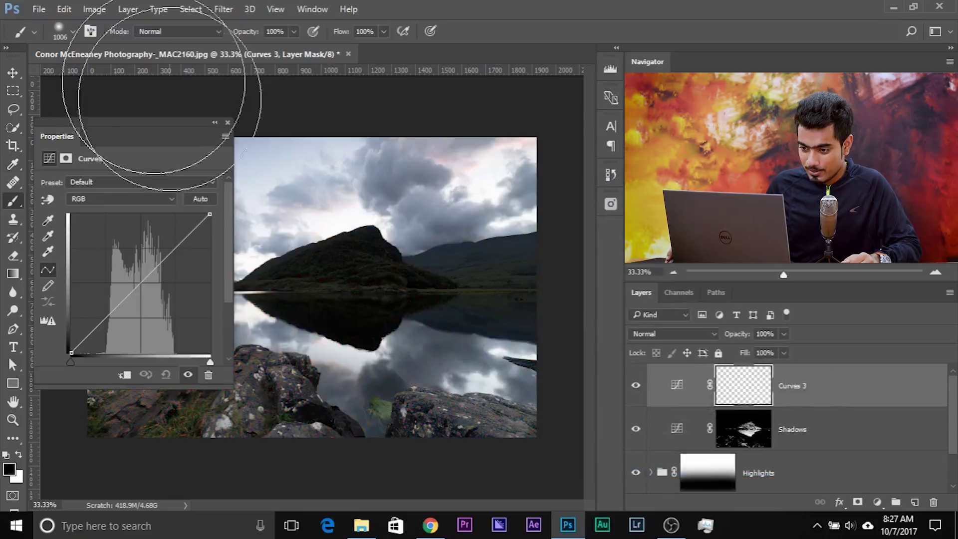
Brighten the midtone-masked areas by raising the middle of the new layer's curve with a single point slightly below centre
mouse_move(59, 135)
left_mouse_down()
mouse_move(367, 134)
mouse_move(270, 180)
mouse_move(142, 111)
mouse_move(56, 103)
left_mouse_up()
left_click_drag(134, 256, 142, 220)
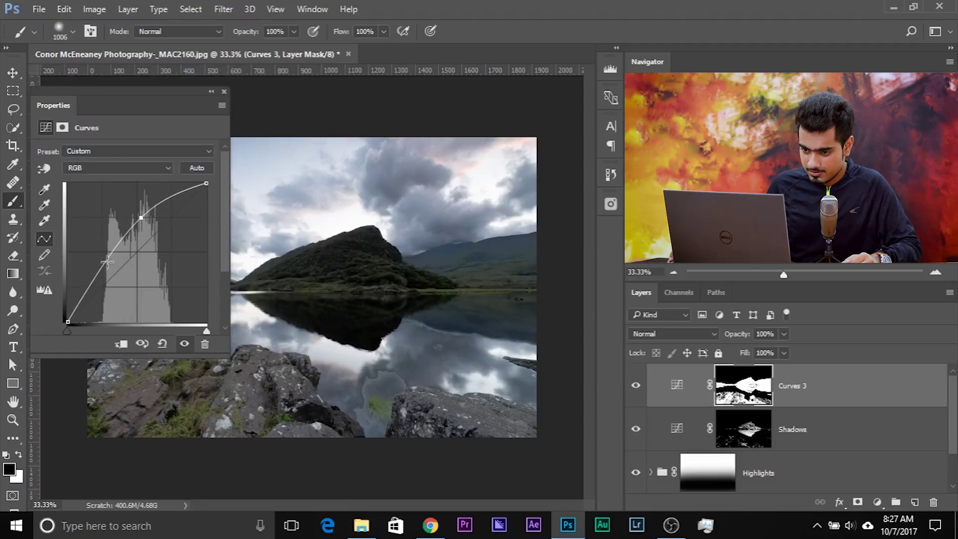
left_click_drag(112, 264, 114, 266)
left_click_drag(136, 218, 125, 239)
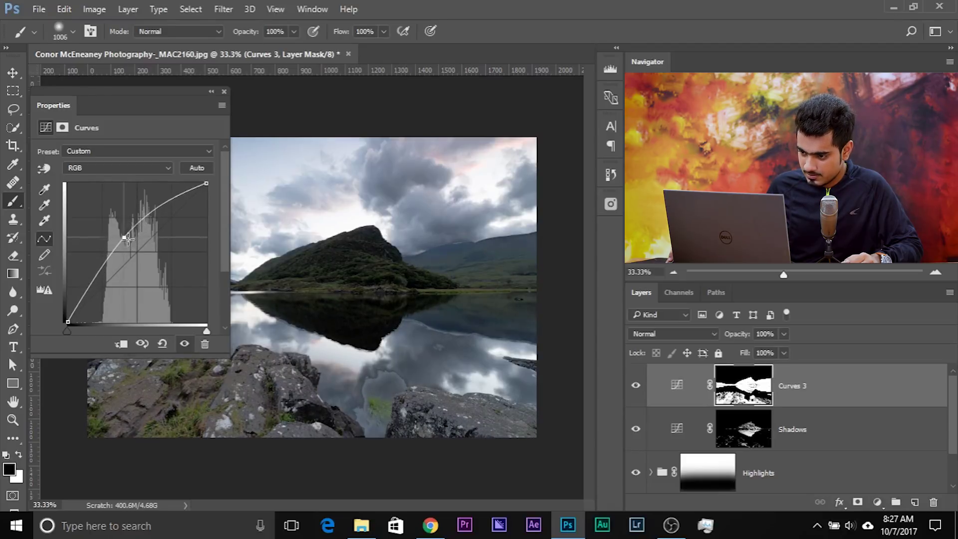
left_click(224, 91)
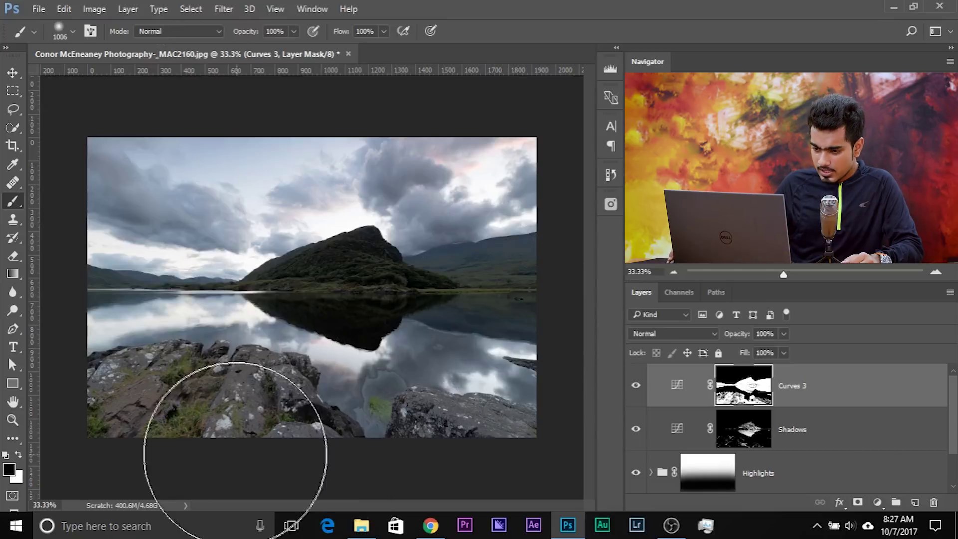
Put the midtone-masked Curves layer in a masked group and paint black on the group mask over the foreground rocks
left_click_drag(242, 415, 178, 413)
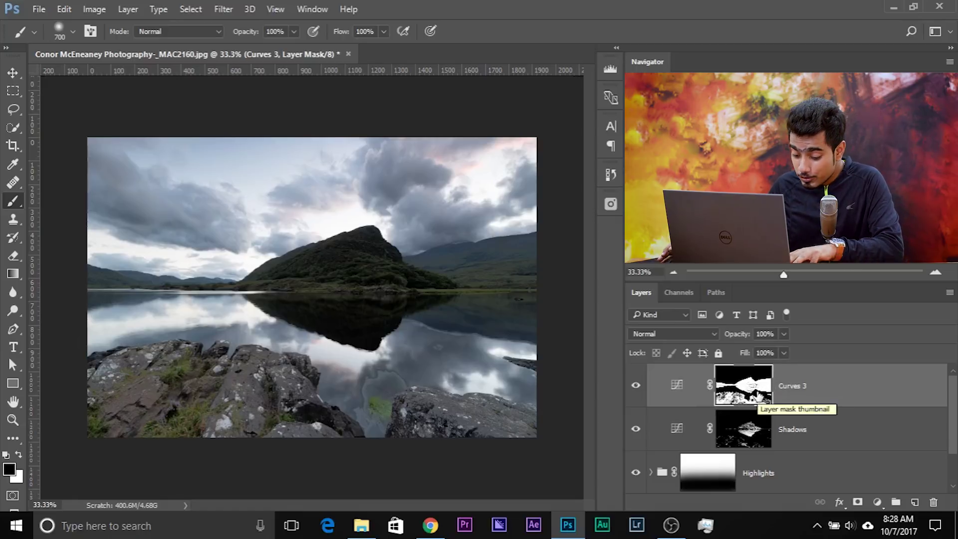
key("ctrl+g")
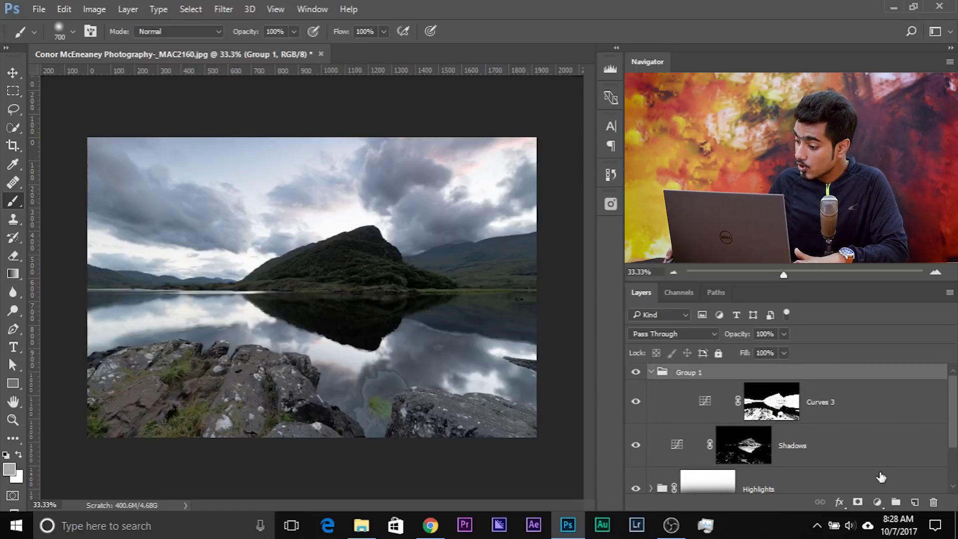
left_click(866, 505)
mouse_move(161, 396)
left_mouse_down()
mouse_move(180, 381)
mouse_move(132, 389)
left_mouse_up()
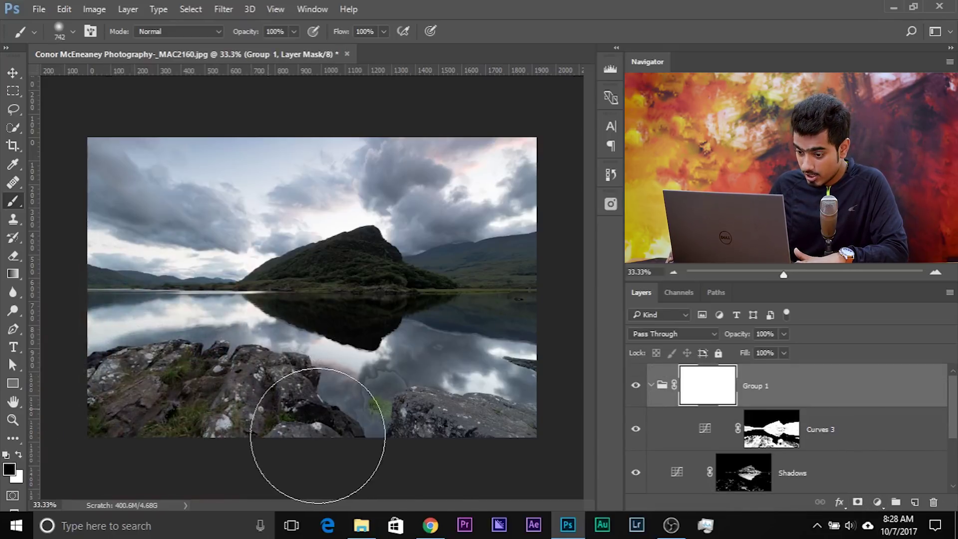
mouse_move(470, 439)
left_mouse_down()
mouse_move(525, 417)
mouse_move(289, 460)
mouse_move(146, 421)
left_mouse_up()
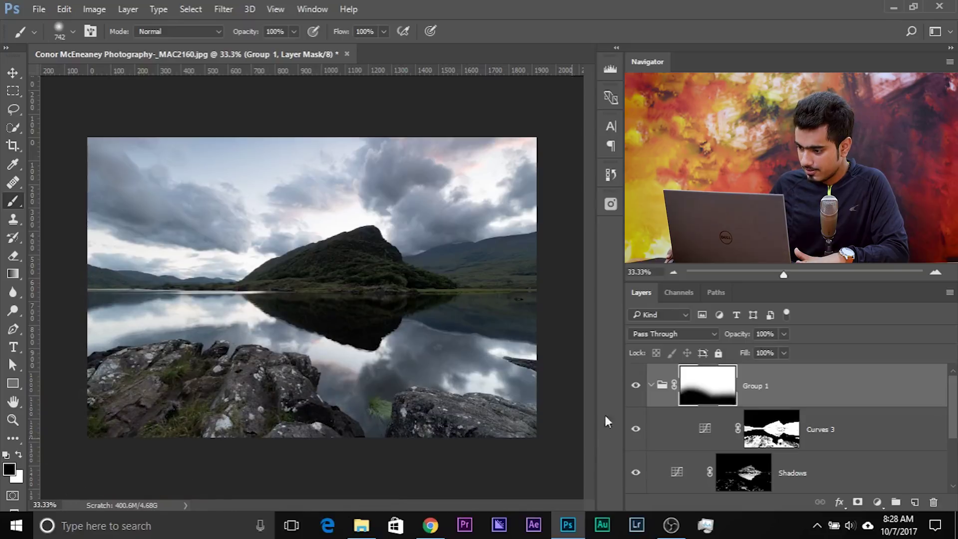
left_click(636, 387)
left_click(636, 387)
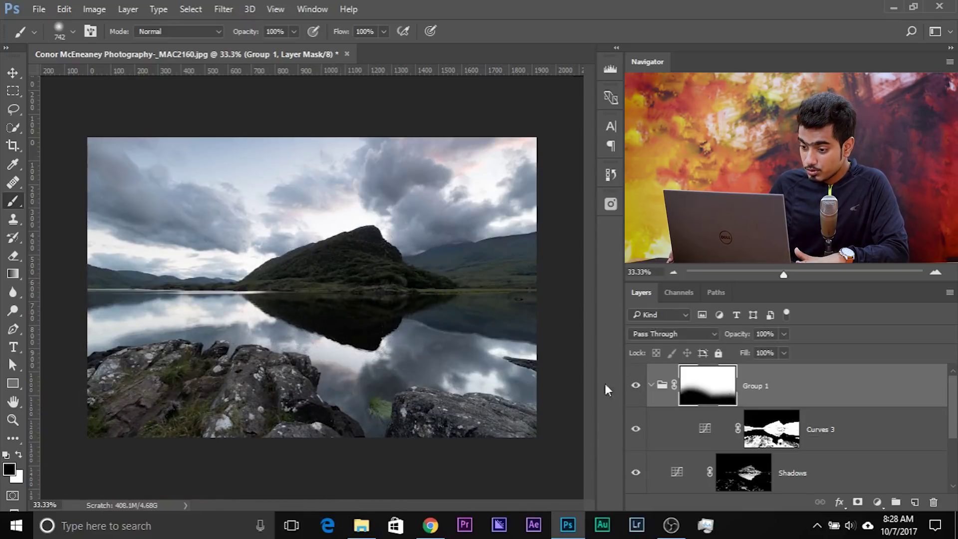
Add a Vibrance adjustment layer inside the group and replace its mask with the Curves 3 layer's midtone mask
left_click(789, 418)
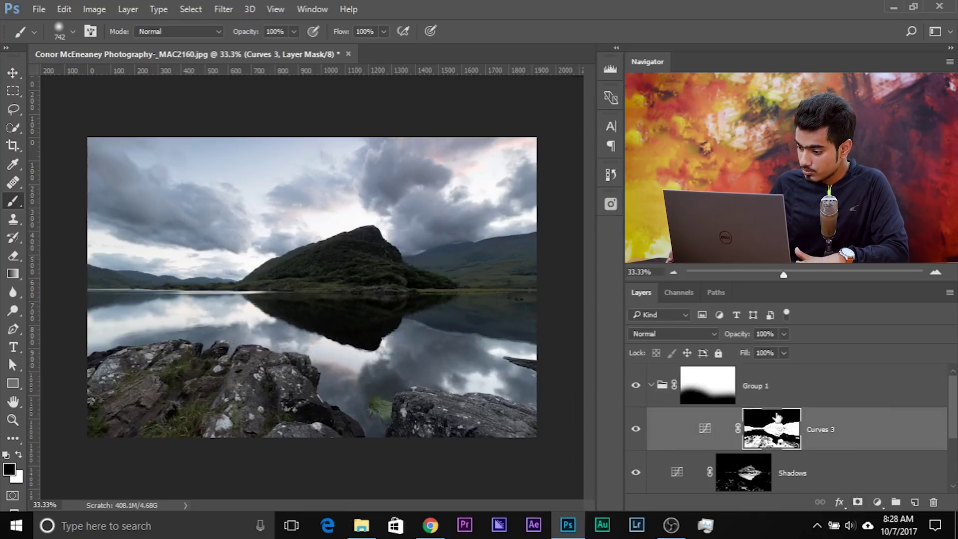
left_click(878, 503)
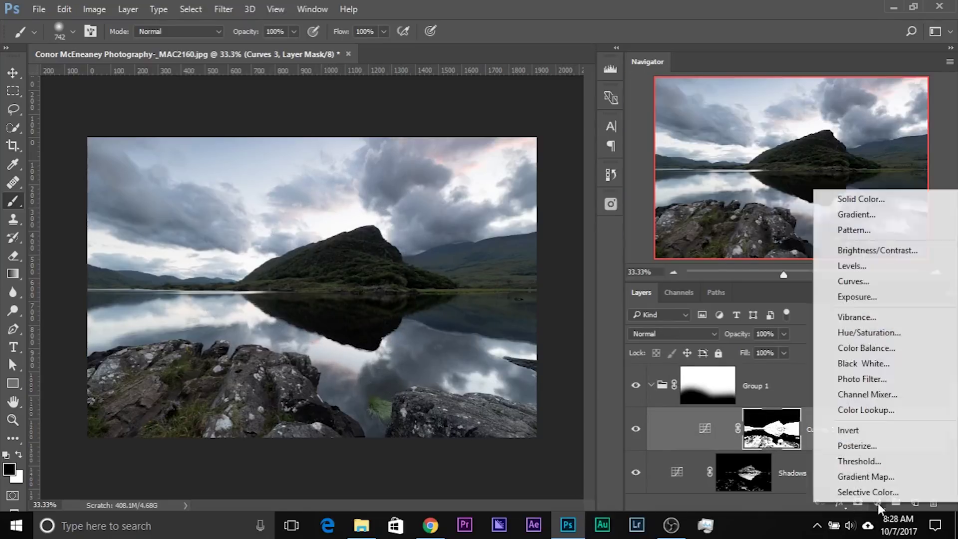
left_click(845, 321)
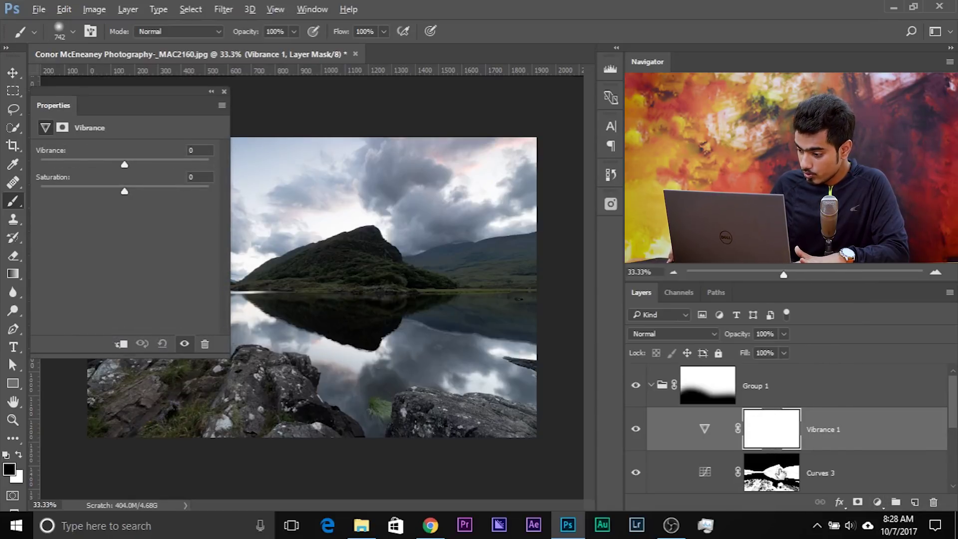
left_click_drag(772, 472, 772, 429)
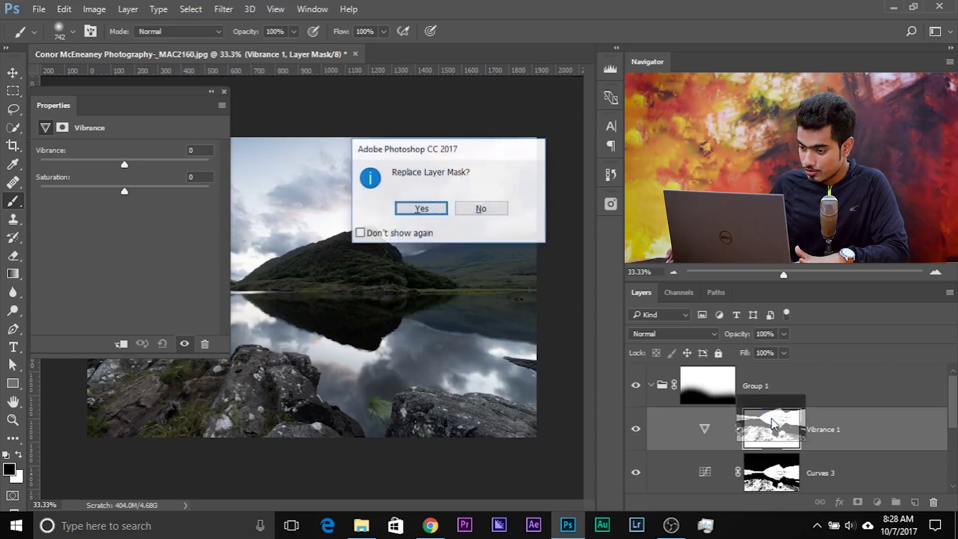
left_click(422, 208)
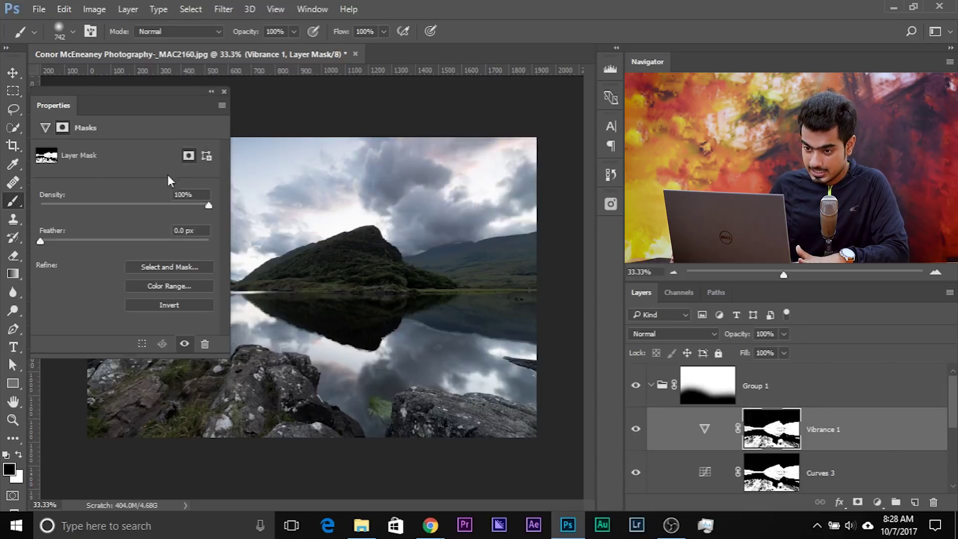
Set the Vibrance layer's vibrance to +71 and compare the image with the group hidden and shown
left_click(704, 430)
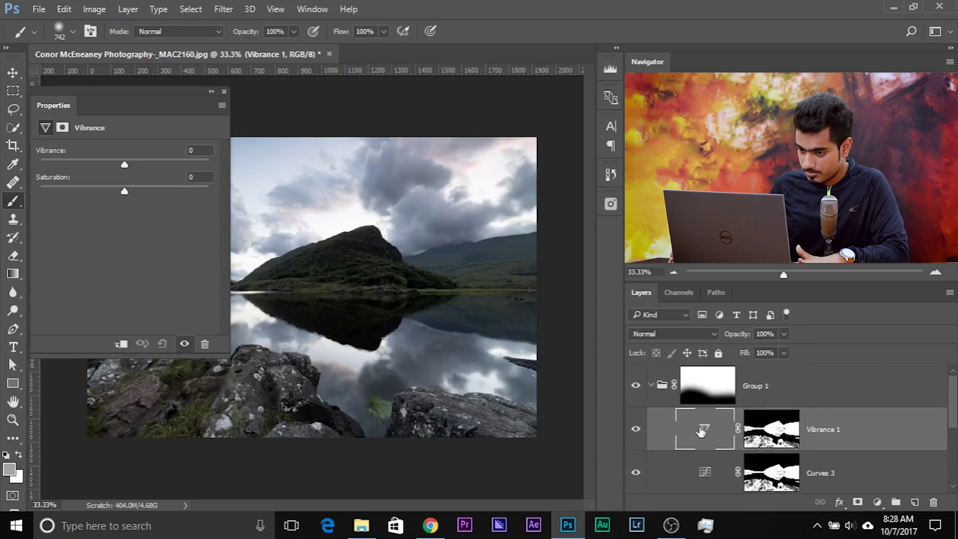
left_click_drag(181, 161, 209, 161)
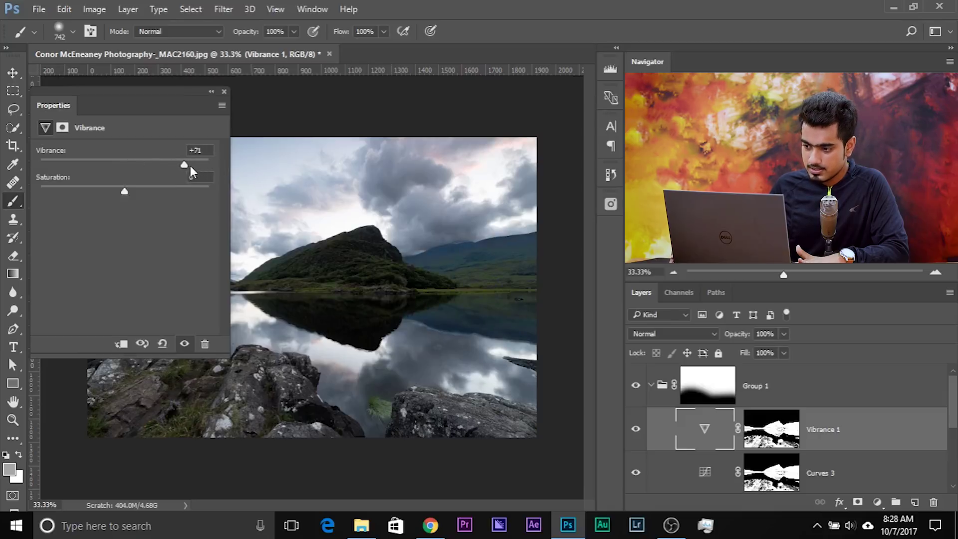
left_click(225, 91)
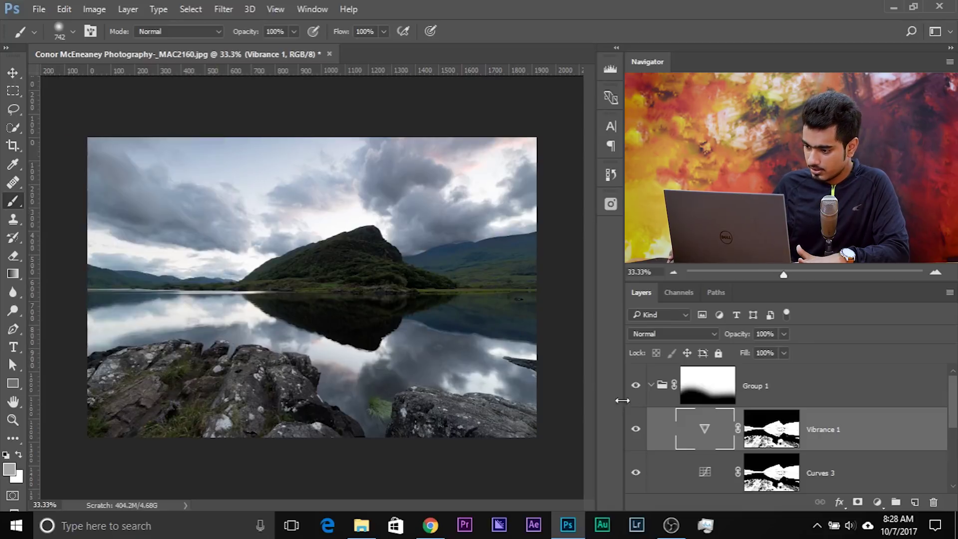
left_click(636, 385)
left_click(637, 386)
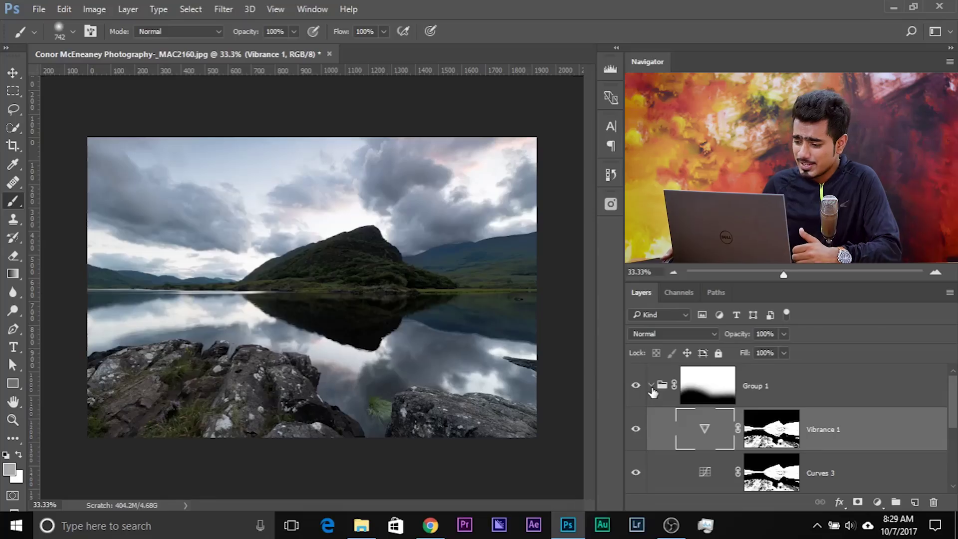
Add a Curves layer above the collapsed Group 1, masked with a Color Range of the Shadows at 19% fuzziness and range 42
left_click(652, 391)
left_click(652, 386)
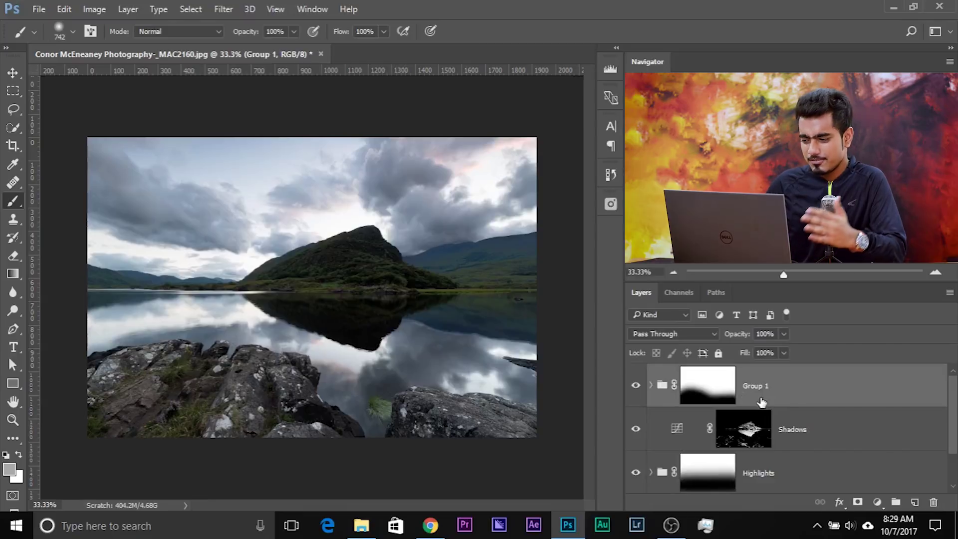
left_click(877, 502)
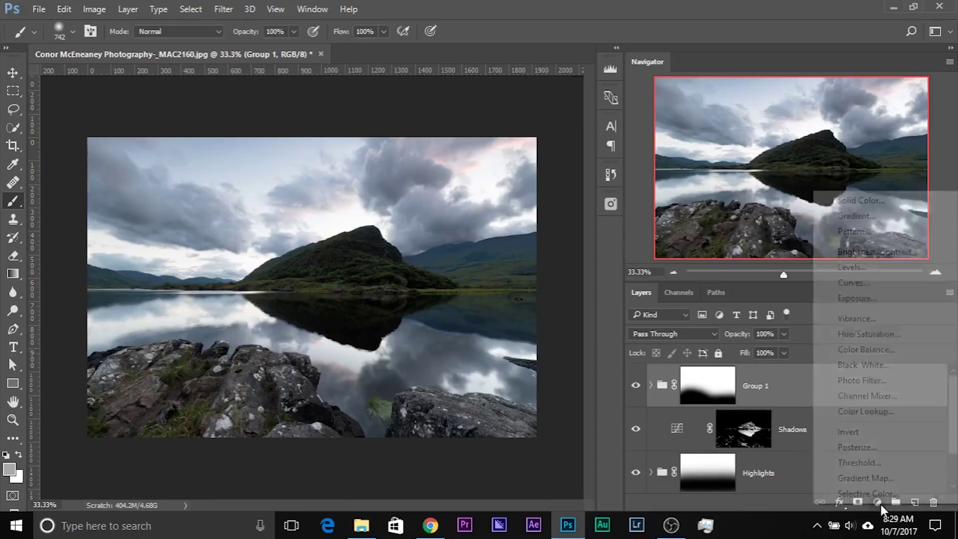
left_click(864, 286)
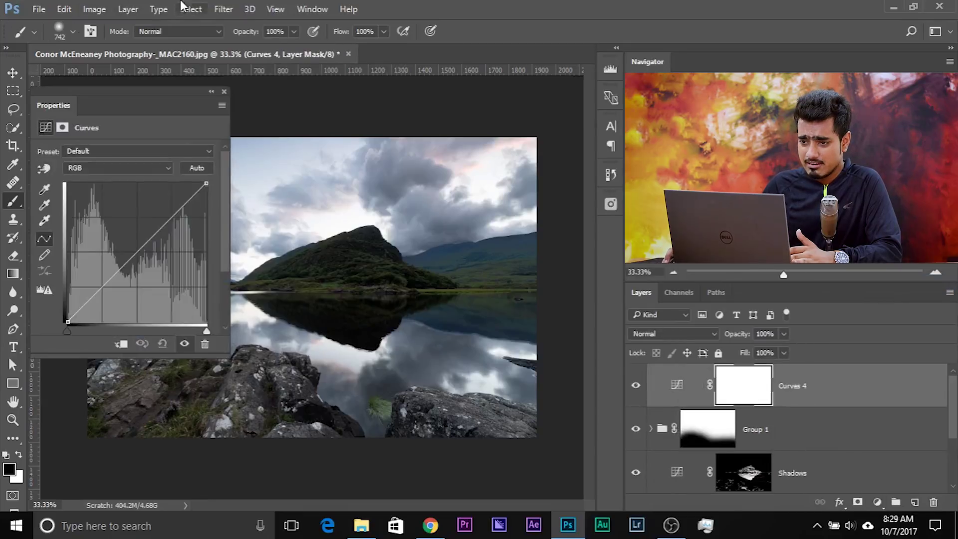
left_click(195, 10)
left_click(209, 144)
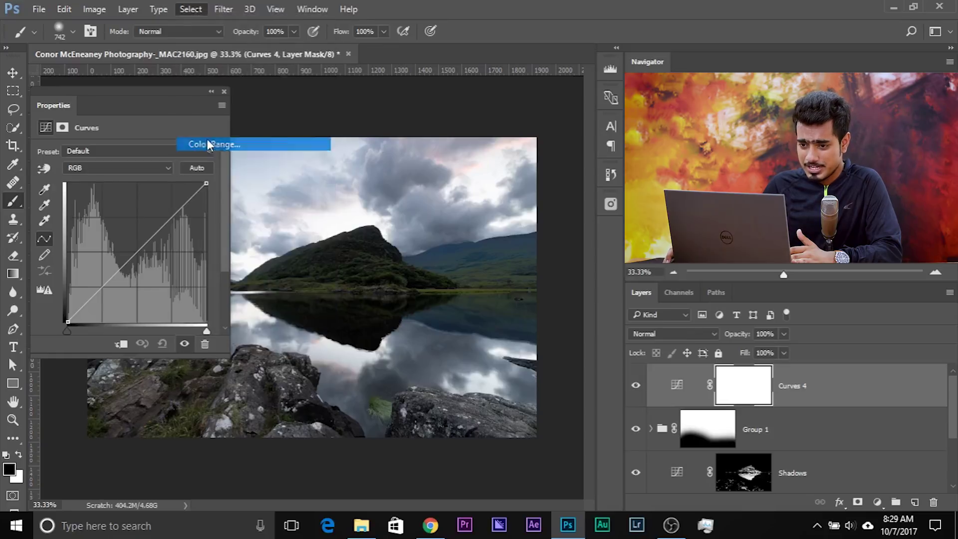
left_click(660, 216)
left_click(644, 371)
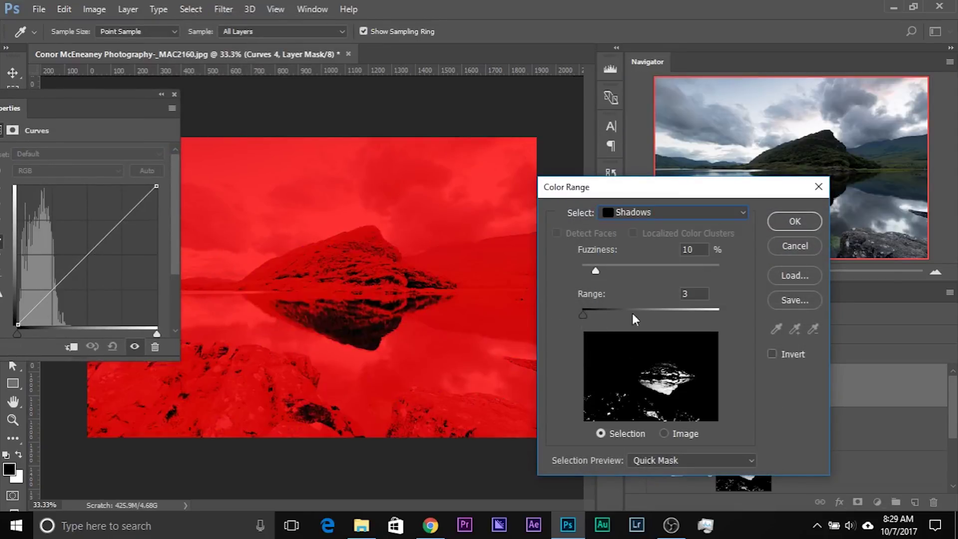
mouse_move(585, 311)
left_mouse_down()
mouse_move(610, 310)
mouse_move(601, 310)
left_mouse_up()
left_click_drag(597, 270, 608, 271)
left_click_drag(592, 311, 604, 311)
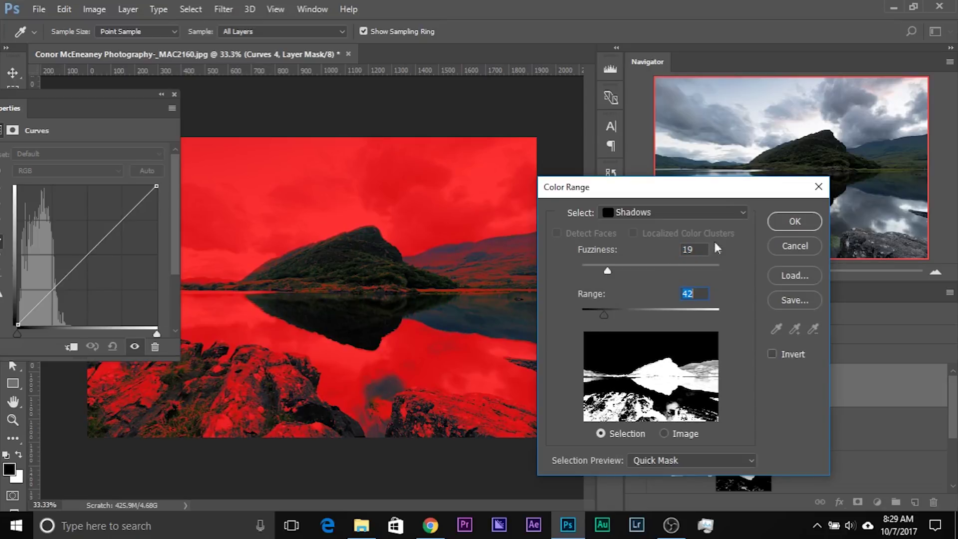
left_click(792, 224)
Brighten the shadow-masked areas with a steep two-point curve, its lower point slightly and its upper point strongly above the diagonal
left_click_drag(13, 113, 555, 239)
left_click_drag(607, 394, 619, 372)
left_click_drag(574, 420, 578, 424)
left_click_drag(619, 373, 607, 363)
mouse_move(577, 424)
left_mouse_down()
mouse_move(573, 409)
mouse_move(575, 418)
left_mouse_up()
left_click_drag(601, 363, 596, 360)
mouse_move(575, 418)
left_mouse_down()
mouse_move(564, 411)
mouse_move(575, 412)
left_mouse_up()
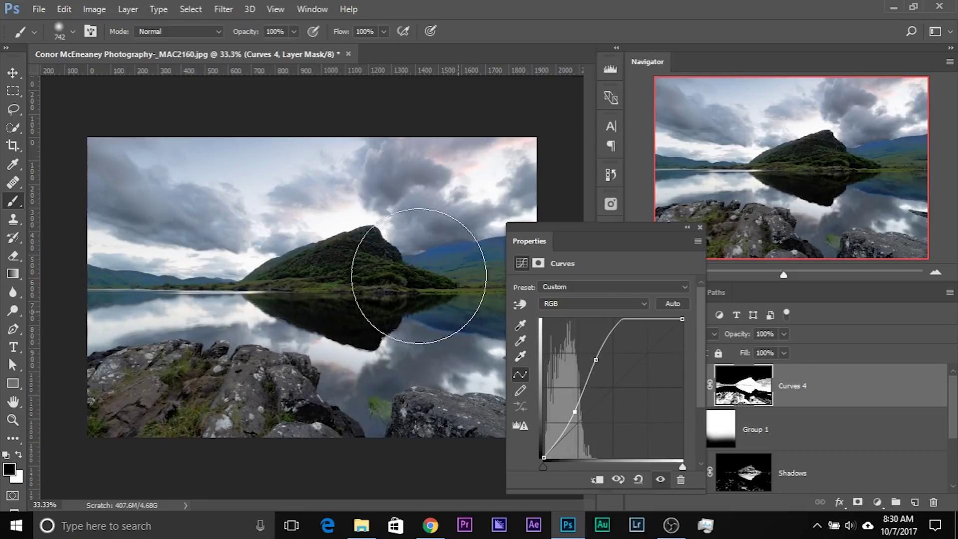
left_click(700, 227)
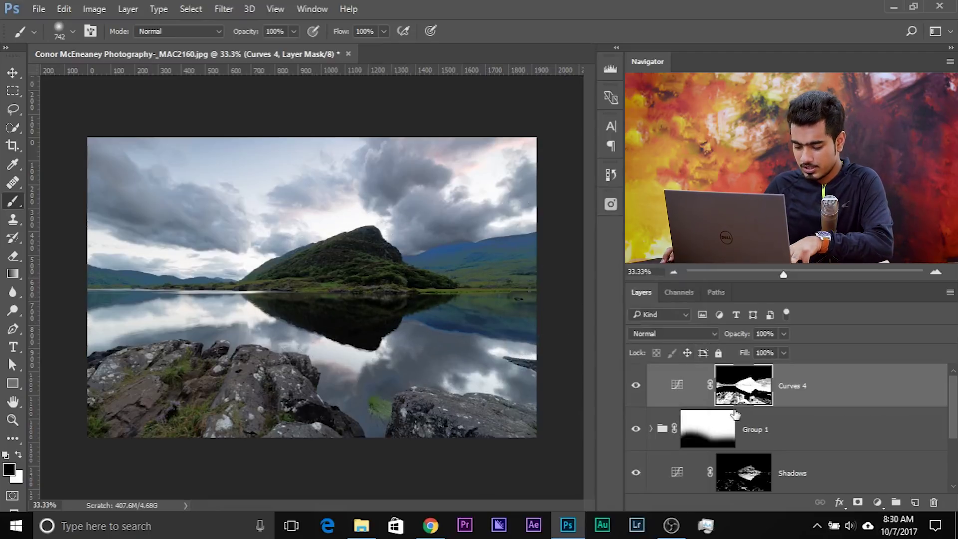
Group the Curves 4 layer under a black mask and paint white on that mask over the central hill with a large soft brush
key("ctrl+g")
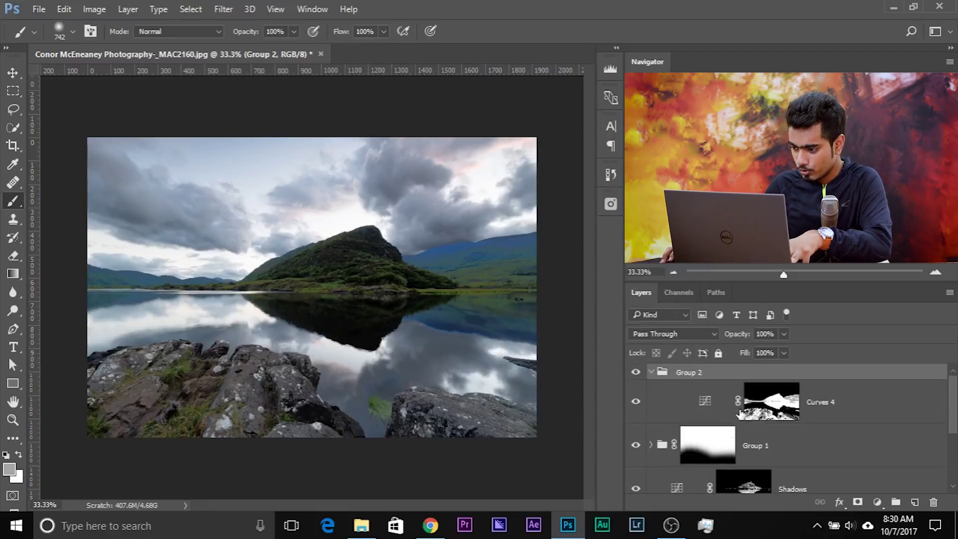
left_click(857, 503, "alt")
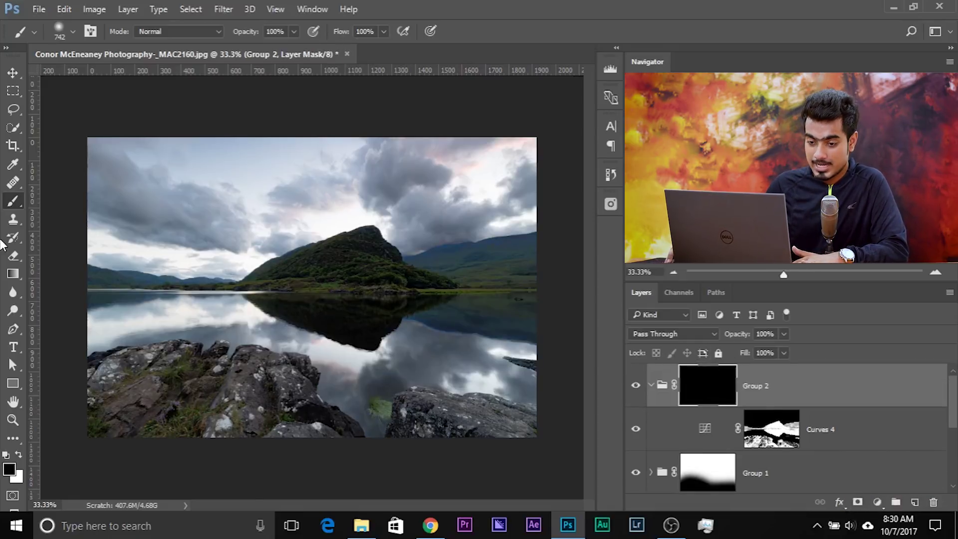
left_click_drag(263, 277, 265, 277)
key("x")
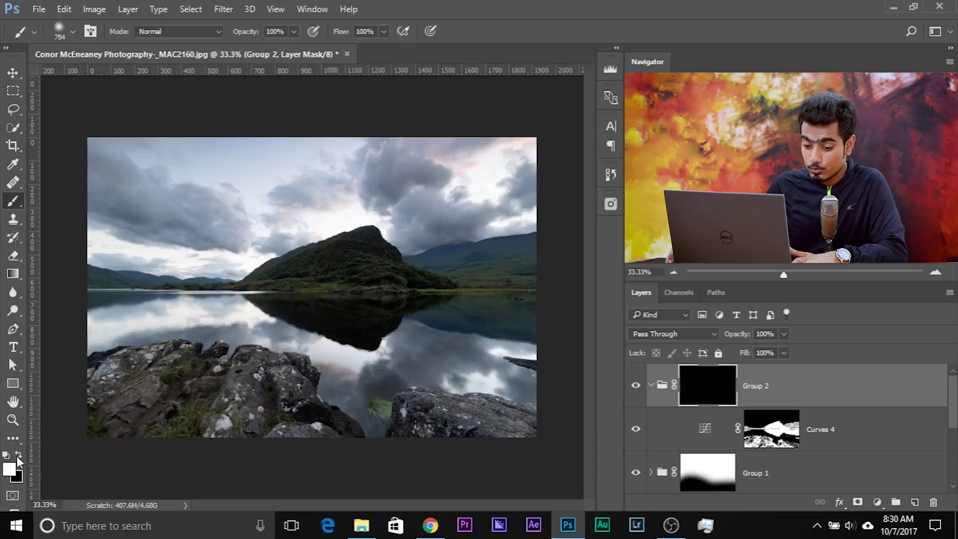
left_click_drag(404, 269, 393, 276)
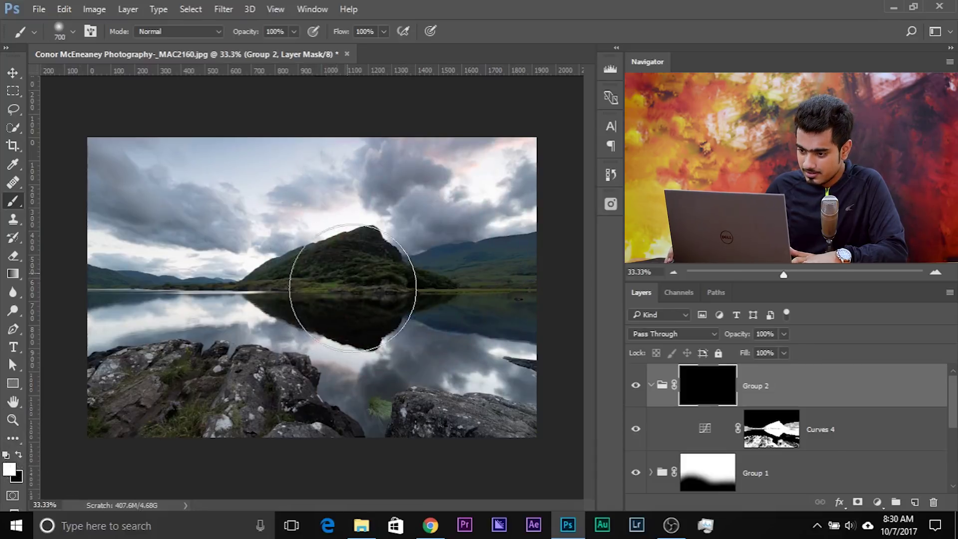
left_click(312, 288)
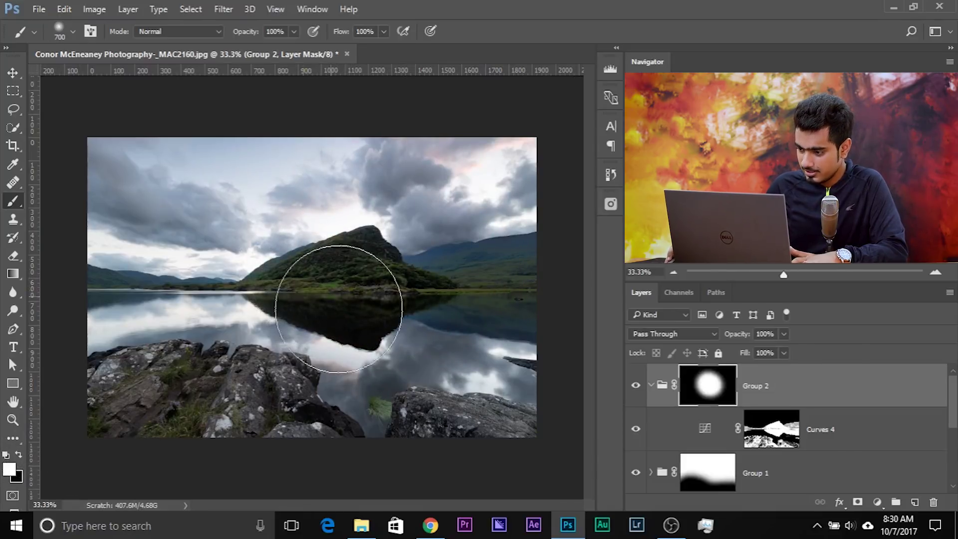
left_click(636, 387)
left_click(636, 395)
Refine the Group 2 mask by painting black just right of the central hill and white over the distant hills on the far left
mouse_move(287, 260)
left_mouse_down()
mouse_move(289, 268)
mouse_move(272, 261)
left_mouse_up()
key("x")
left_click(432, 253)
key("x")
left_click_drag(302, 257, 321, 259)
left_click_drag(245, 266, 279, 263)
left_click_drag(181, 262, 171, 262)
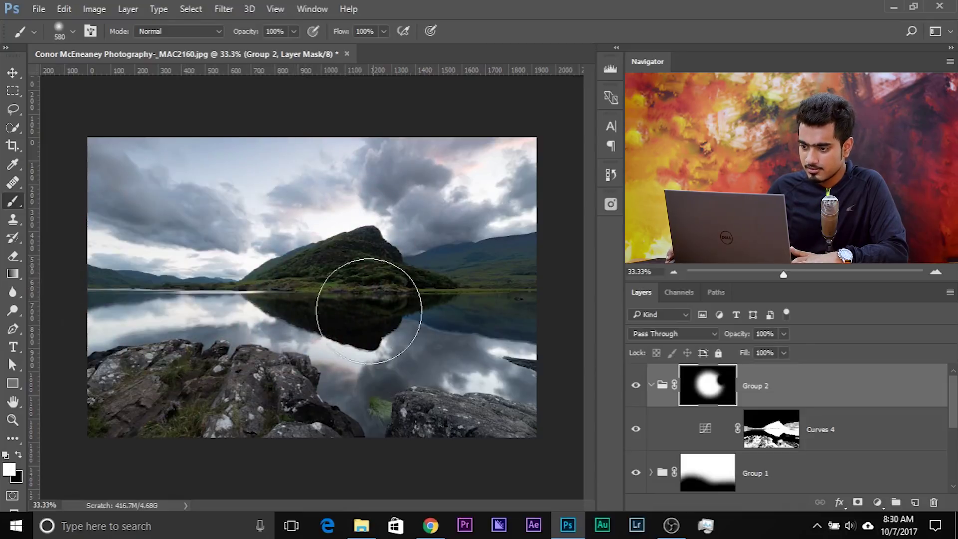
left_click_drag(101, 268, 116, 268)
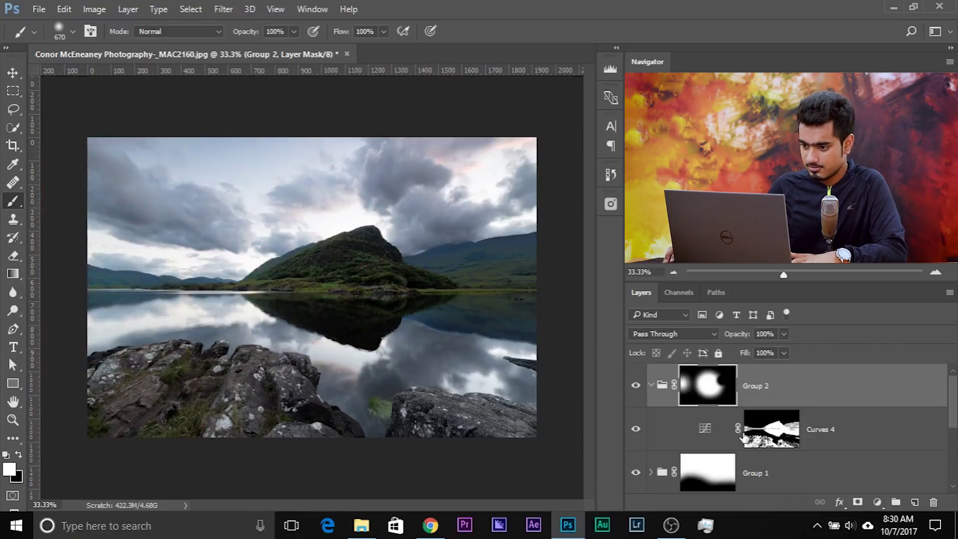
Compare the edited photo with the original by showing only the Background layer and restoring all the layers
scroll(749, 436, "down", 3)
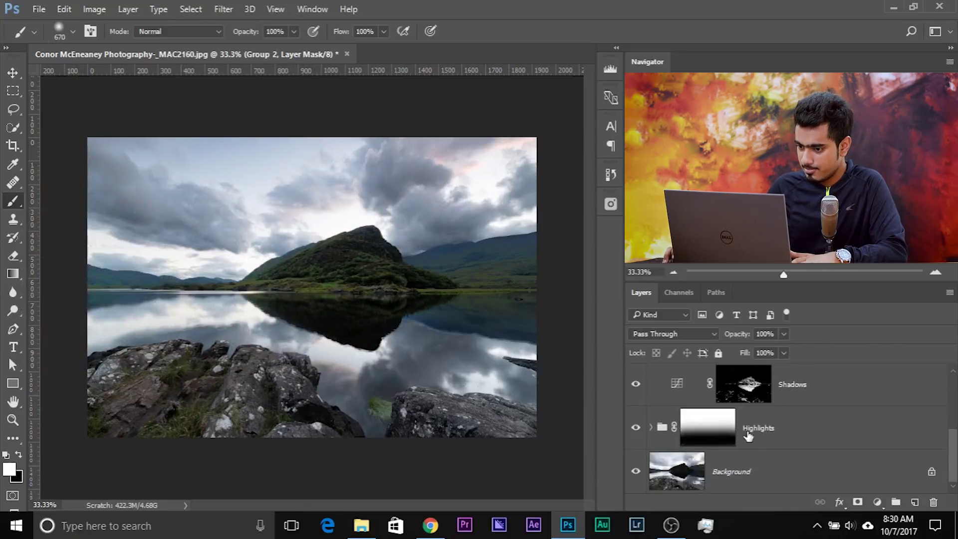
left_click(637, 473, "alt")
left_click(637, 473, "alt")
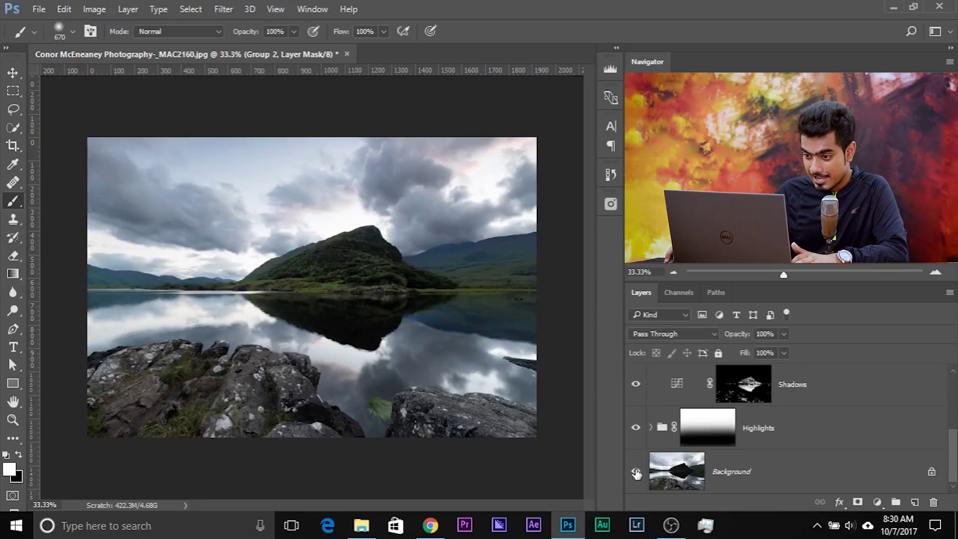
scroll(761, 442, "up", 5)
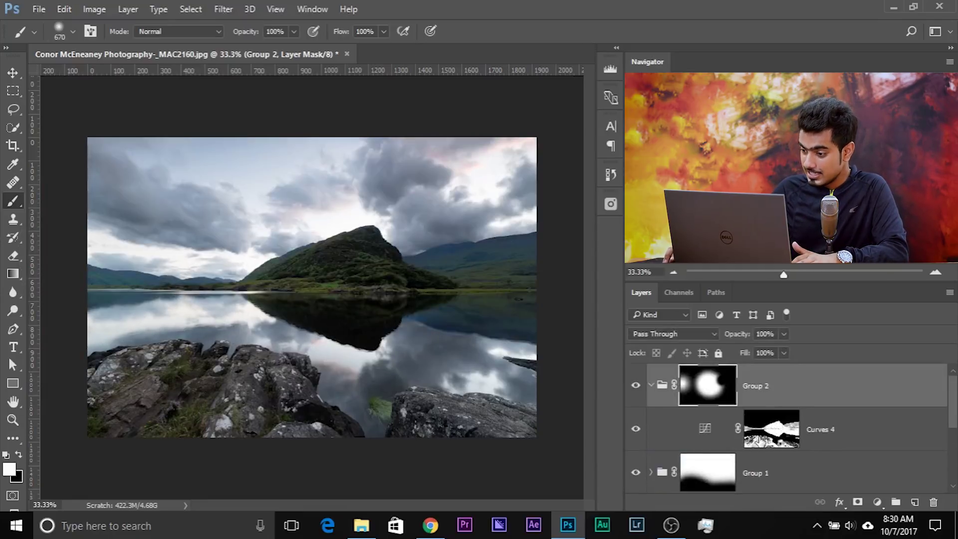
Collapse Group 2 and add a Curves adjustment above it, raising the curve's midpoint well above the diagonal
left_click(651, 387)
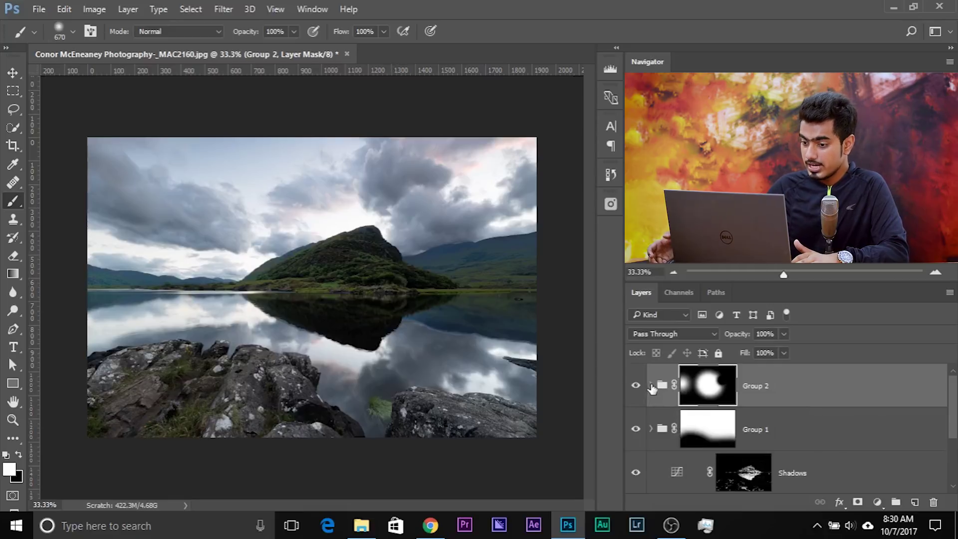
left_click(878, 503)
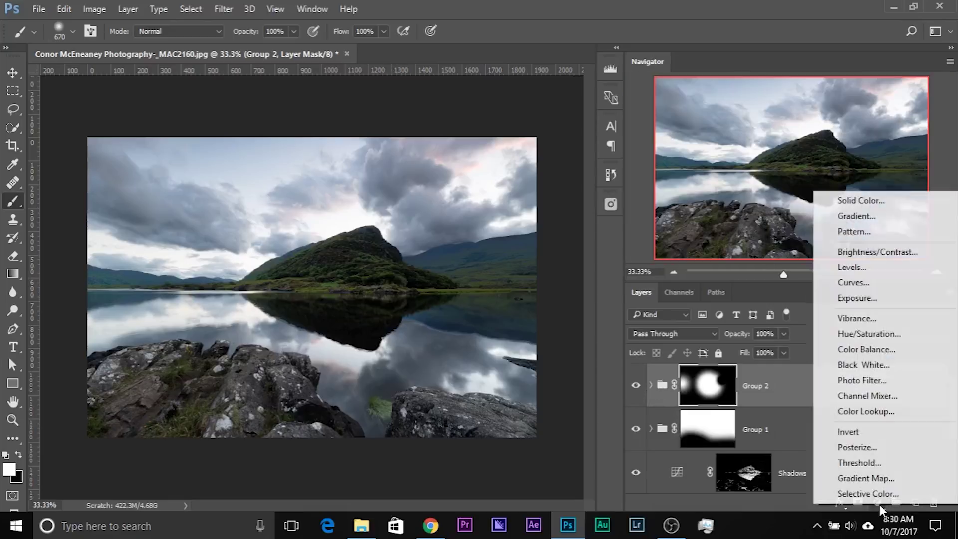
left_click(882, 285)
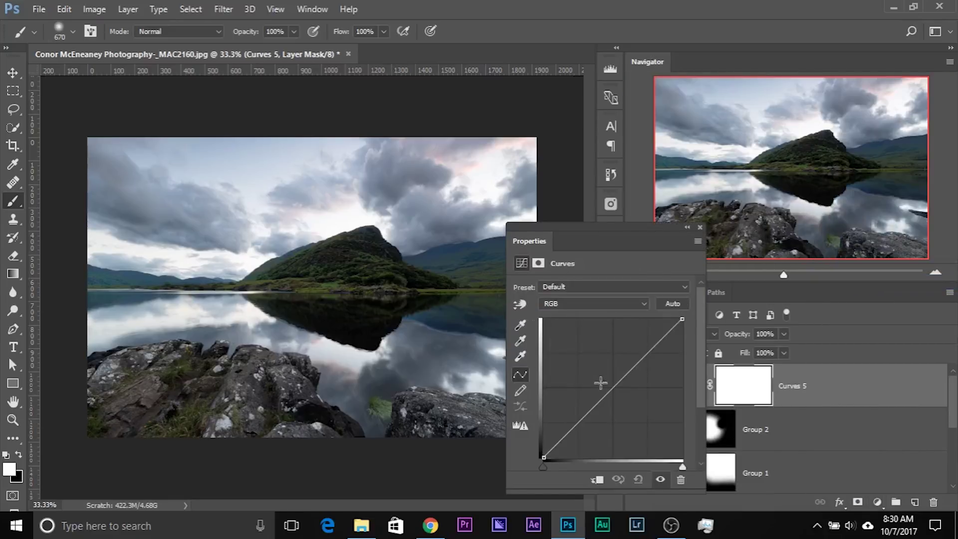
left_click_drag(614, 388, 600, 360)
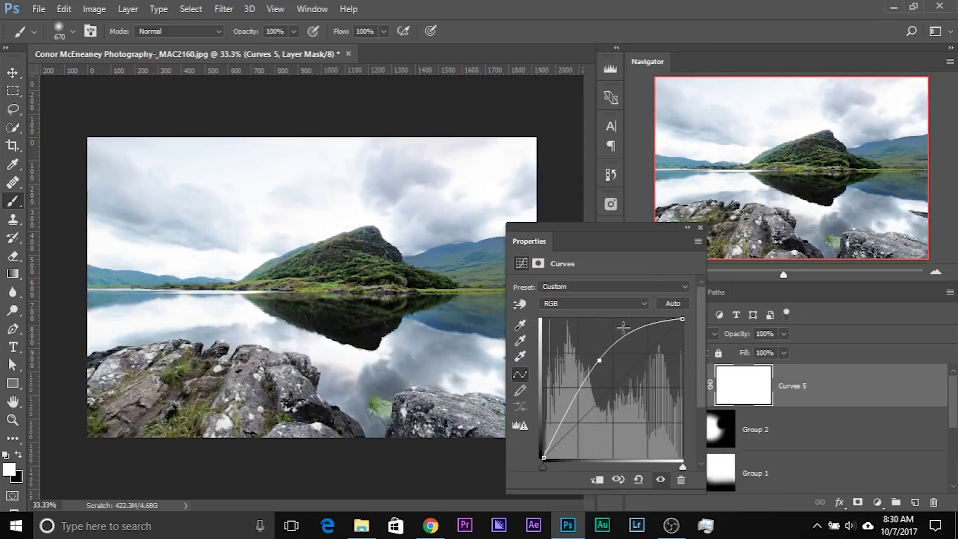
Invert the Curves 5 layer mask to black
left_click(746, 388)
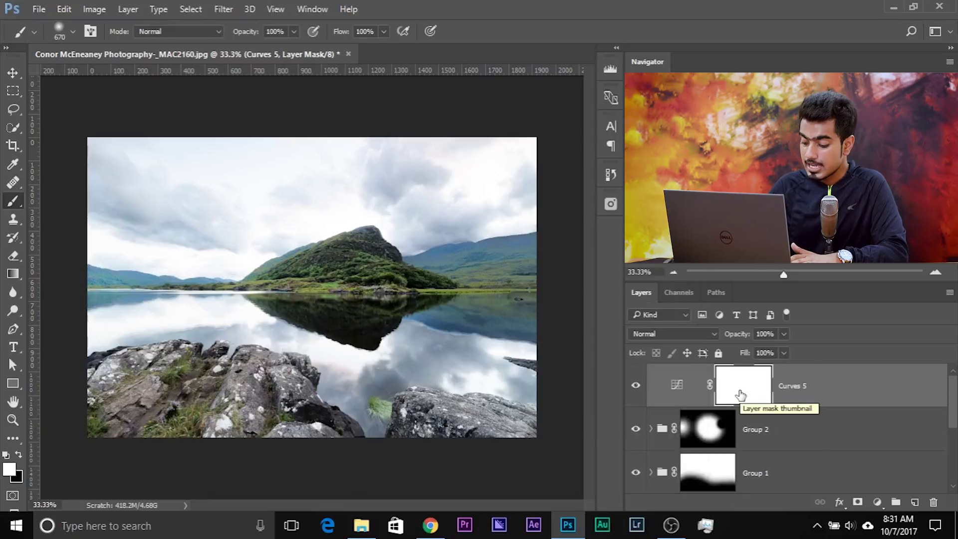
left_click_drag(740, 396, 742, 397)
key("ctrl+i")
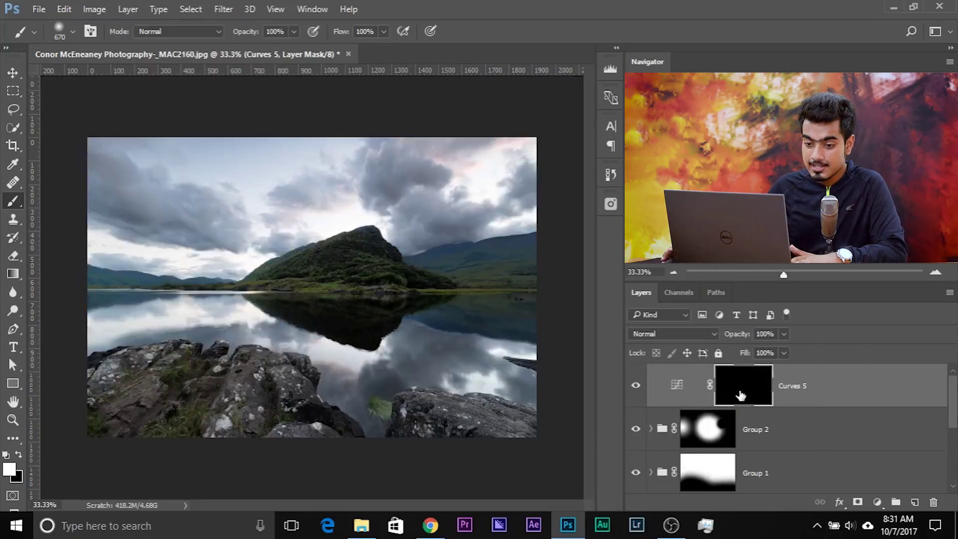
Paint white with a large soft brush on the Curves 5 mask over the foreground rocks on both sides
left_click_drag(167, 337, 139, 324)
mouse_move(239, 350)
left_mouse_down()
mouse_move(230, 350)
mouse_move(250, 370)
mouse_move(263, 368)
left_mouse_up()
left_click(254, 368)
key("ctrl+z")
left_click(256, 367)
left_click_drag(302, 427, 294, 428)
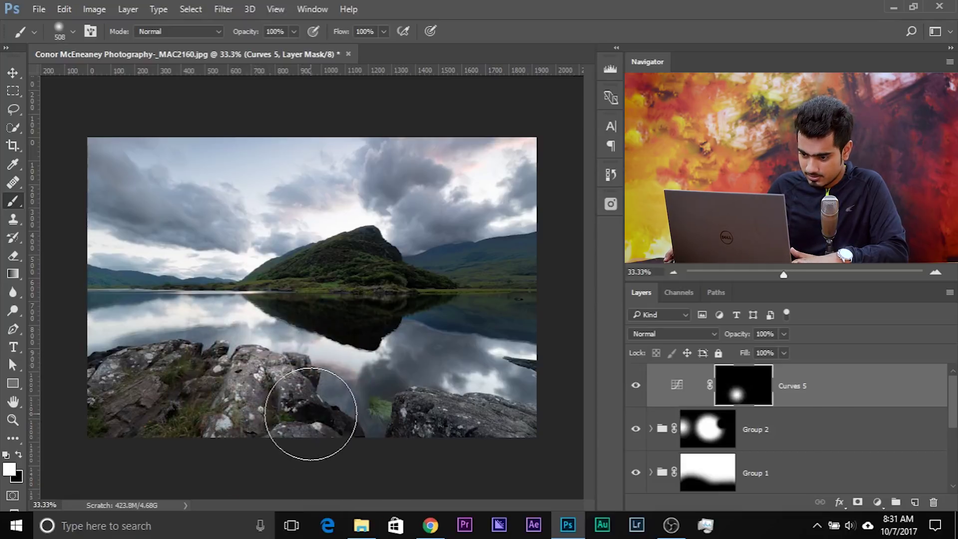
left_click(312, 412)
left_click(165, 357)
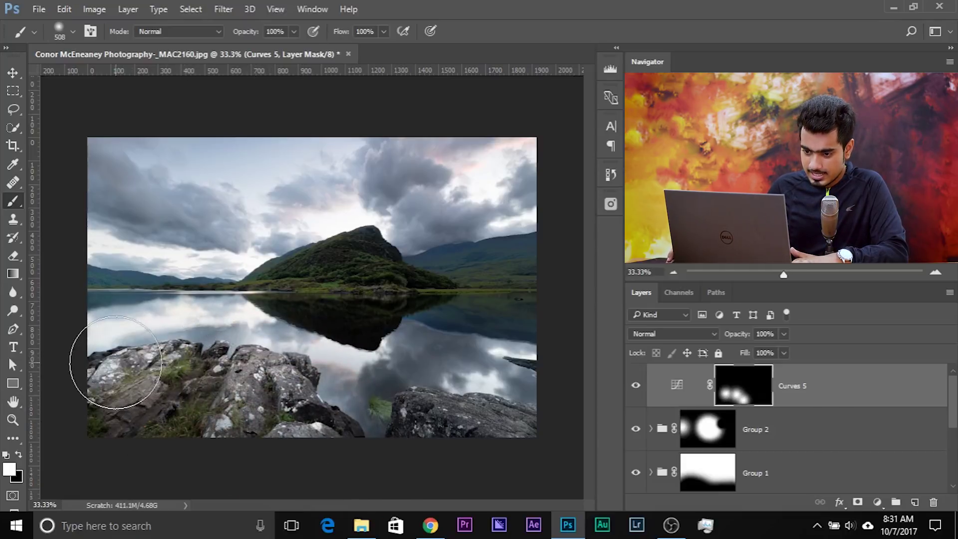
left_click_drag(491, 408, 497, 408)
left_click(490, 409)
Paint white on the Curves 5 mask over the central hill and its left slope
left_click_drag(315, 242, 309, 241)
left_click(317, 259)
mouse_move(397, 325)
left_mouse_down()
mouse_move(410, 327)
mouse_move(392, 326)
left_mouse_up()
left_click(270, 246)
left_click_drag(272, 252, 248, 253)
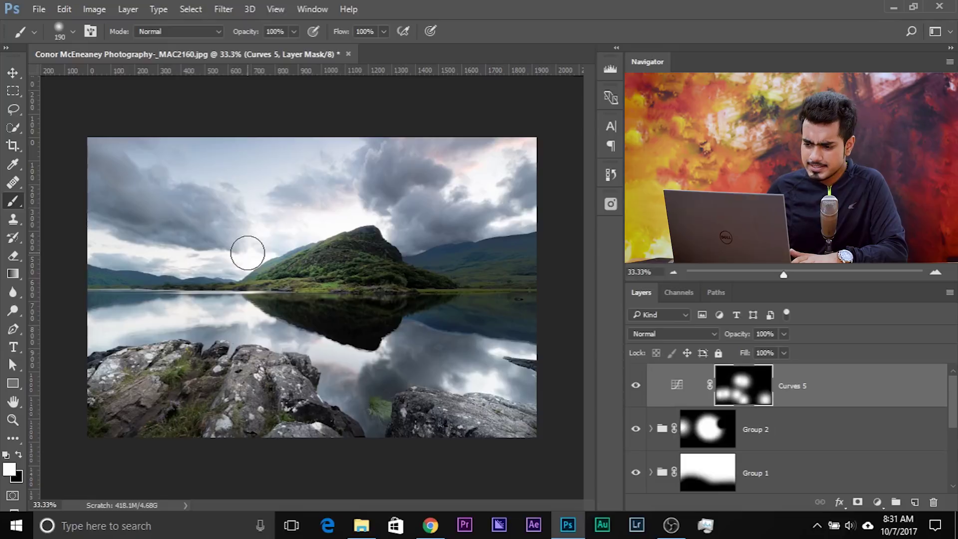
Paint black on the Curves 5 mask over the sky around the hill and the water along the rocks' upper edge
key("x")
left_click_drag(248, 253, 255, 253)
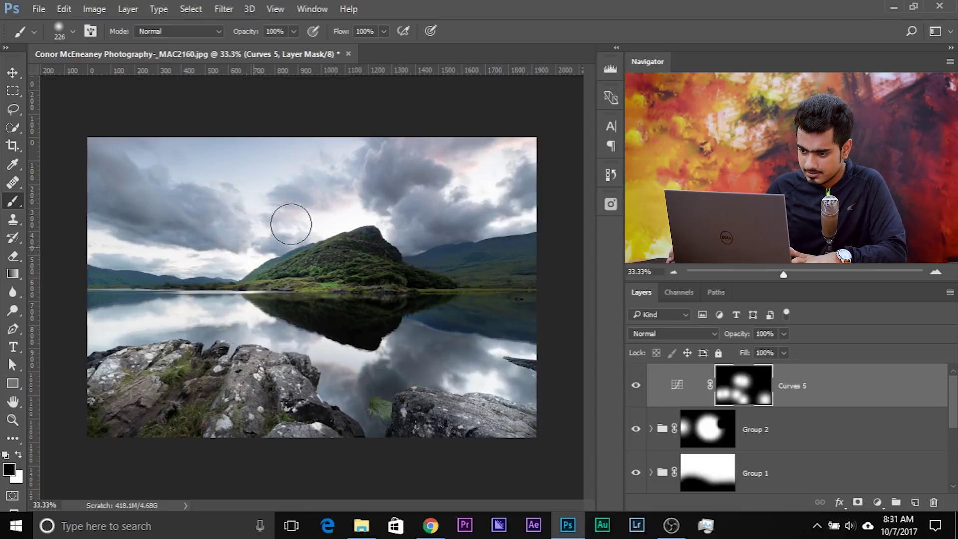
mouse_move(90, 311)
left_mouse_down()
mouse_move(288, 335)
mouse_move(153, 324)
left_mouse_up()
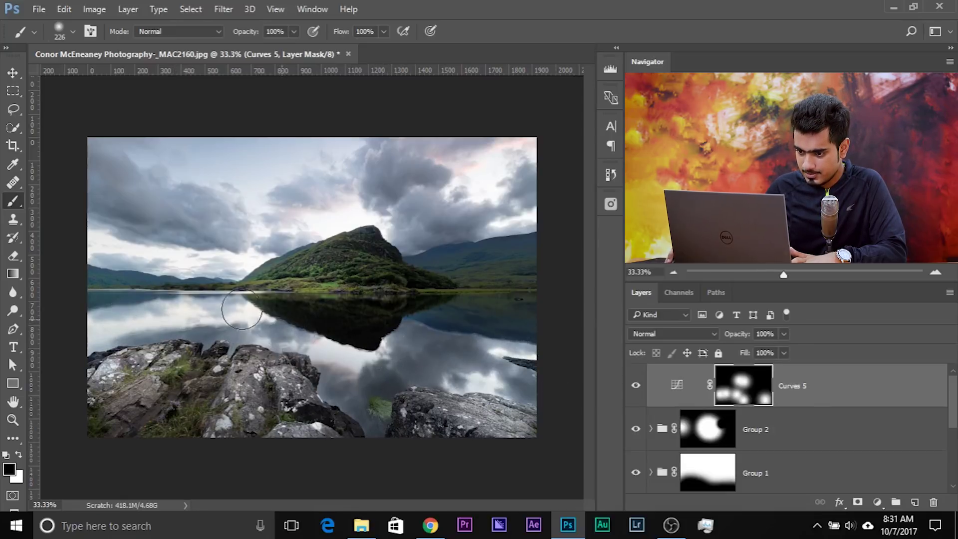
left_click_drag(227, 265, 514, 181)
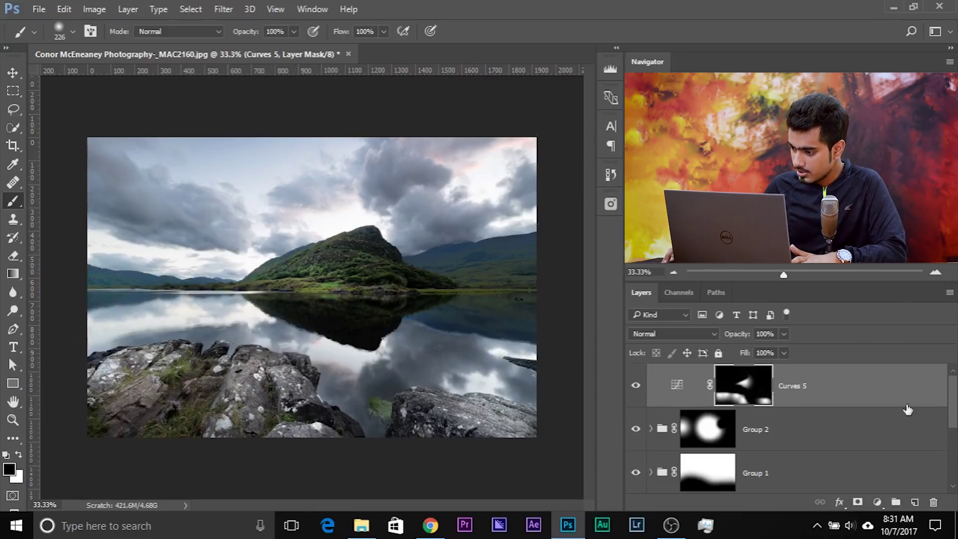
Fade Curves 5 out of the darkest tones by splitting the underlying layer's black Blend If slider, its lower half at about 18
left_click(904, 389)
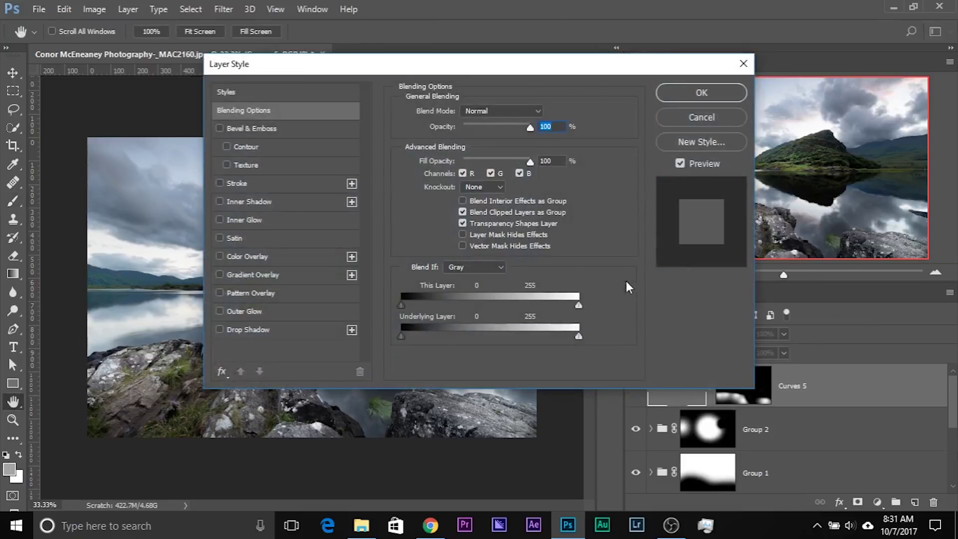
left_click_drag(367, 69, 651, 57)
mouse_move(707, 323)
left_mouse_down()
mouse_move(731, 322)
mouse_move(698, 323)
left_mouse_up()
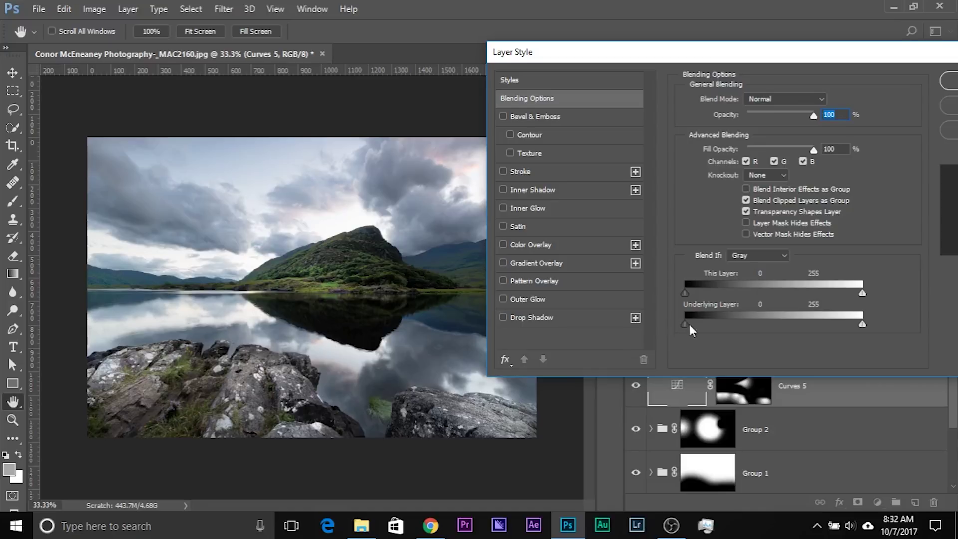
left_click_drag(685, 324, 698, 324)
left_click_drag(702, 325, 737, 324)
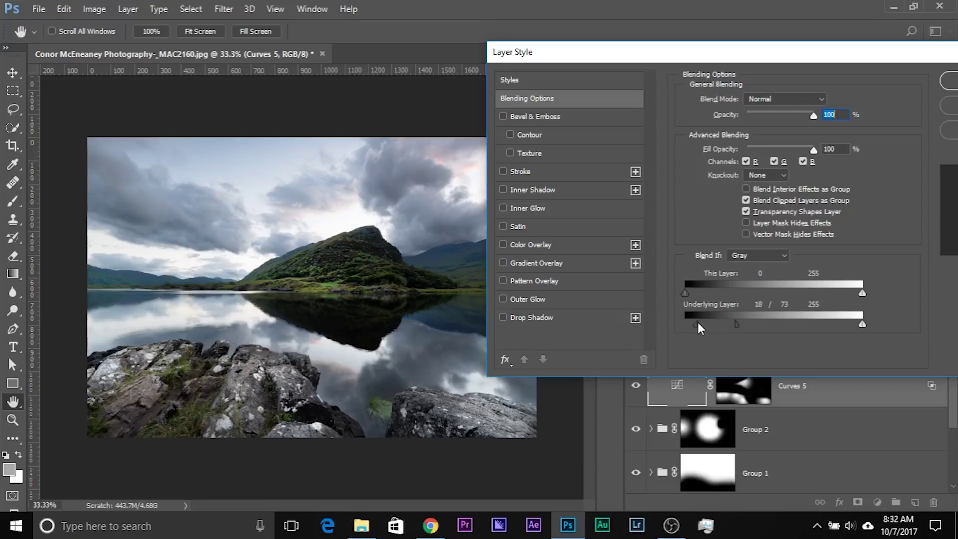
mouse_move(736, 325)
left_mouse_down()
mouse_move(685, 324)
mouse_move(732, 322)
left_mouse_up()
left_click_drag(756, 54, 565, 46)
left_click(781, 68)
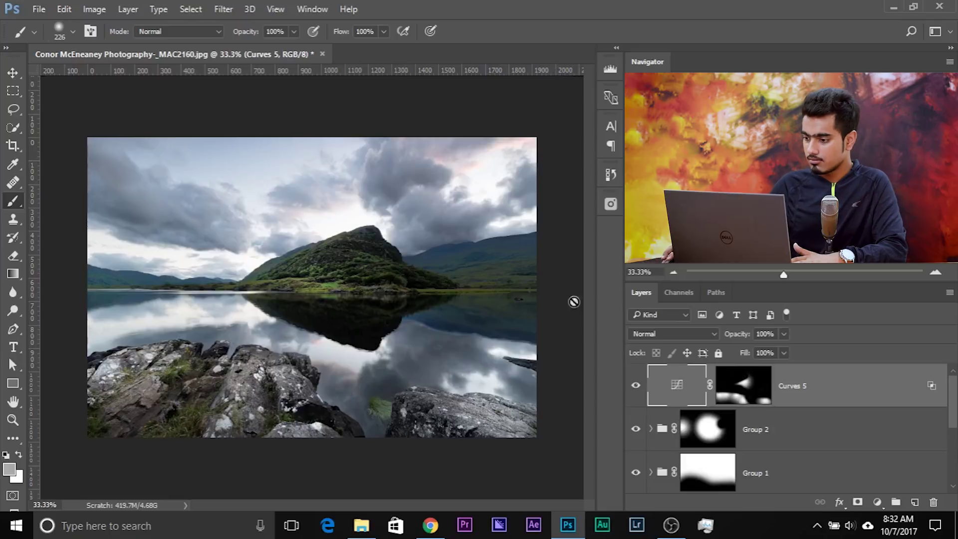
Compare the edited photo with the original by showing only the Background layer and restoring all the layers
scroll(637, 394, "down", 5)
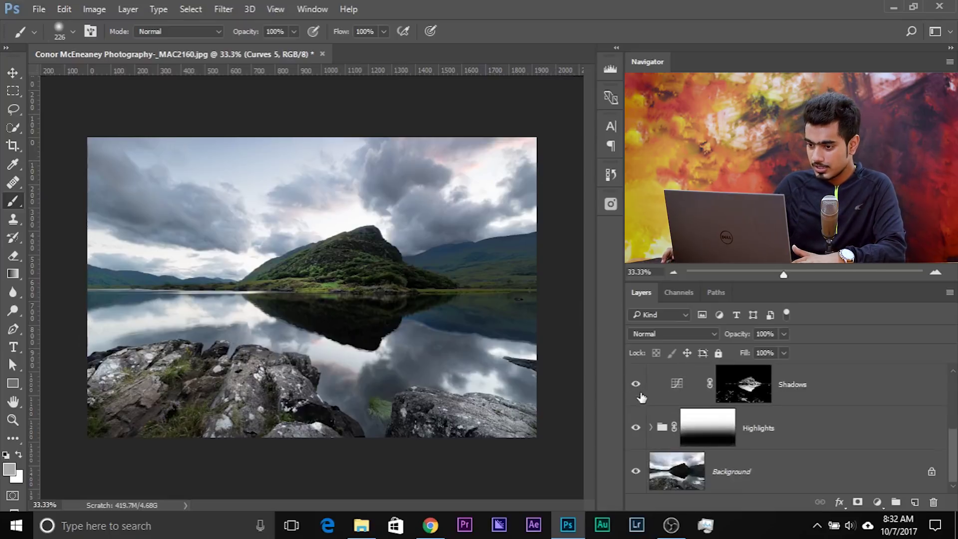
left_click(637, 473, "alt")
left_click(637, 473, "alt")
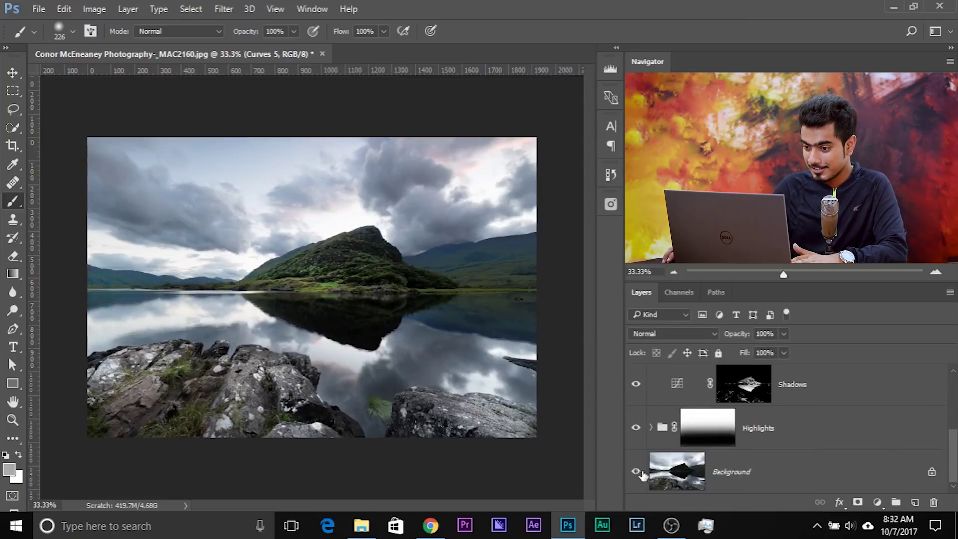
scroll(690, 433, "up", 5)
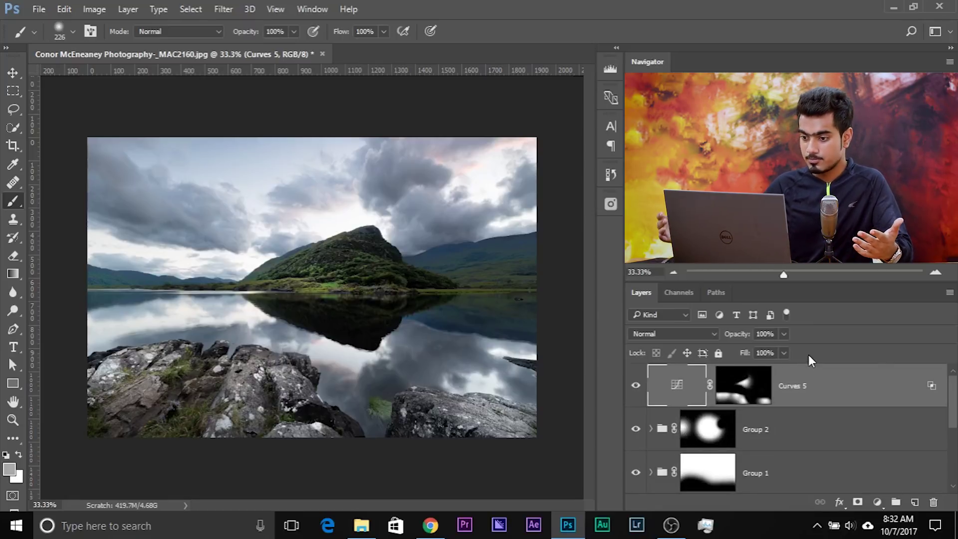
Toggle the Highlights group's visibility to examine its effect on the photo
scroll(777, 443, "down", 5)
scroll(680, 479, "up", 1)
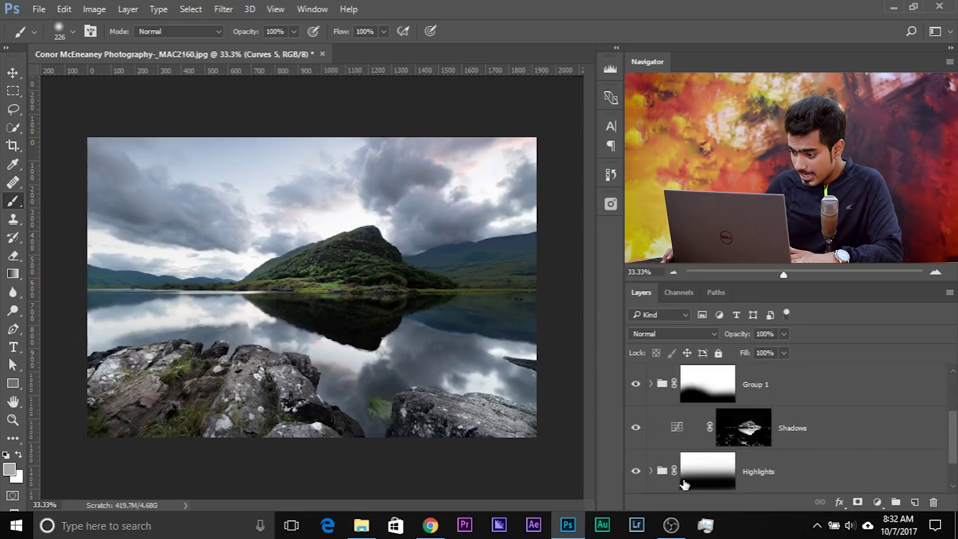
scroll(637, 437, "up", 1)
scroll(637, 438, "down", 2)
left_click(635, 429)
left_click(635, 428)
left_click(635, 428)
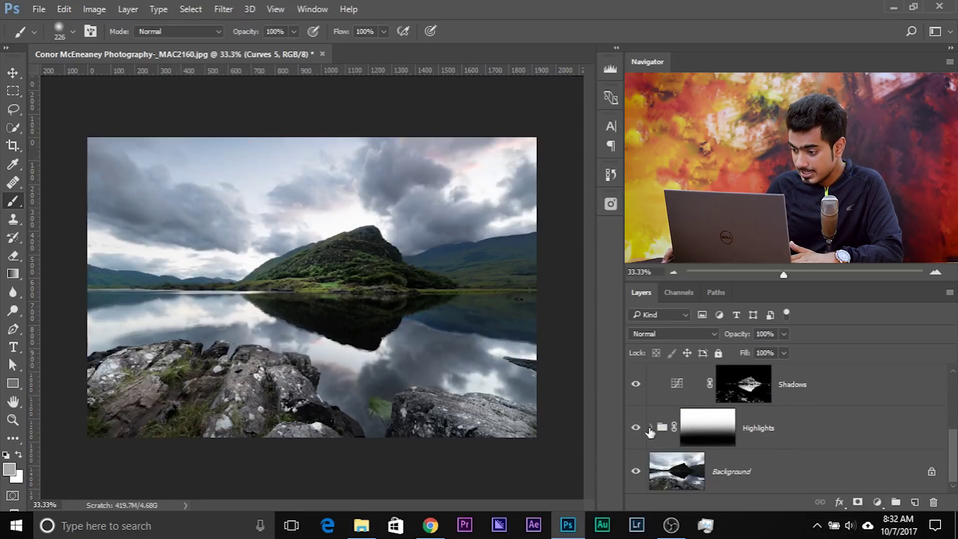
Add a Solid Color fill layer in orange f4a600 above Curves 2 inside the Highlights group
left_click(651, 427)
scroll(729, 464, "down", 1)
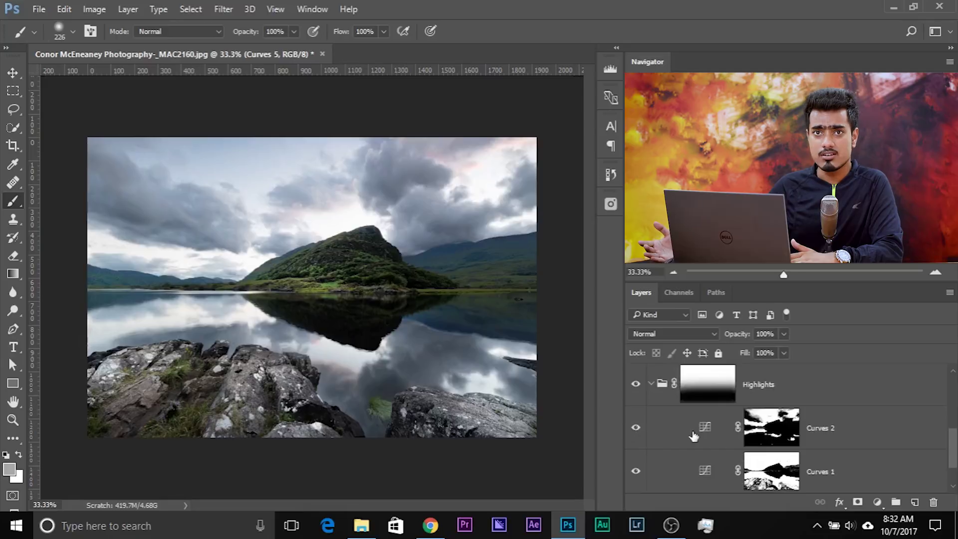
left_click(704, 430)
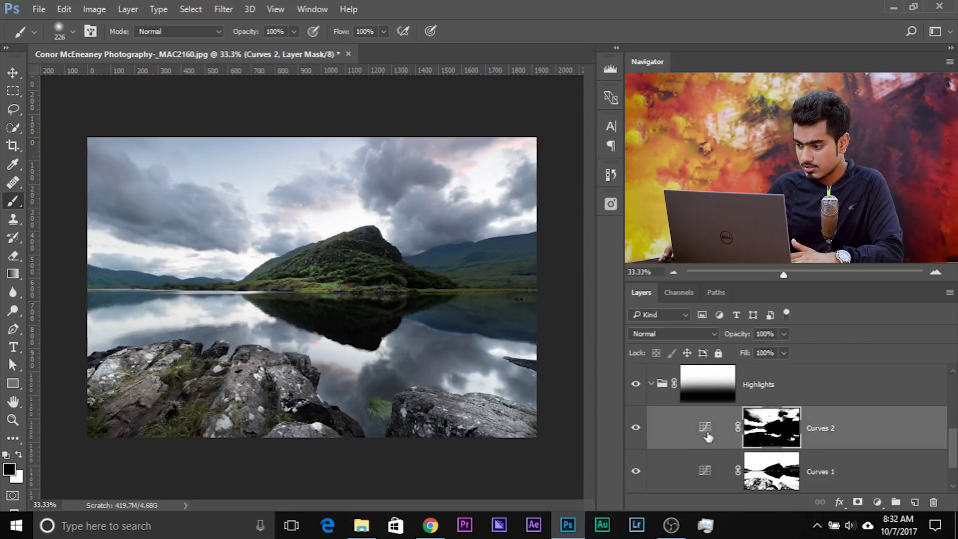
left_click(877, 502)
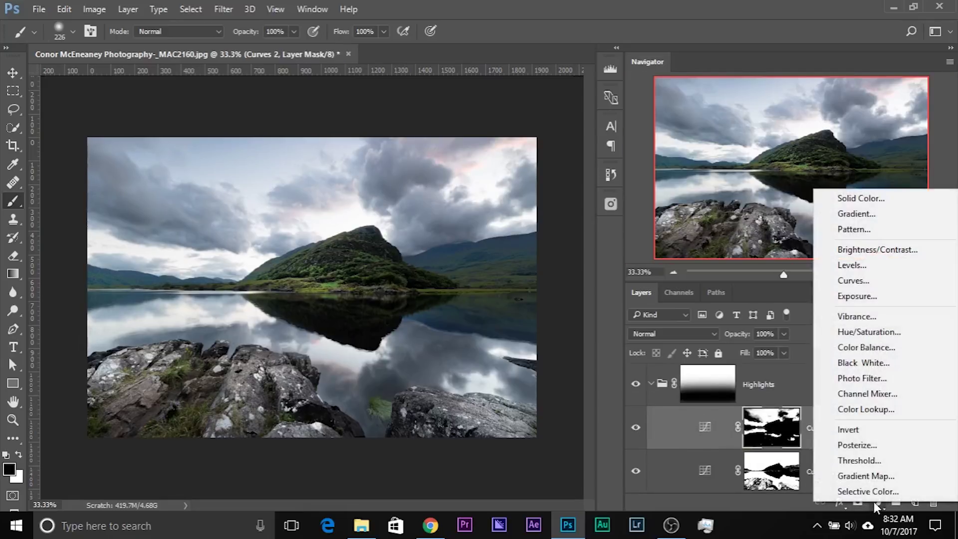
left_click(871, 199)
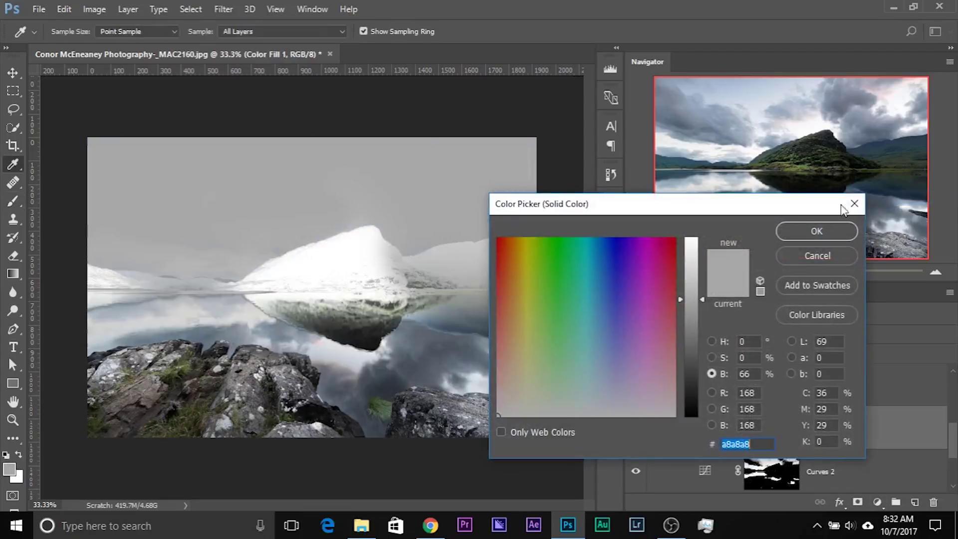
left_click(518, 260)
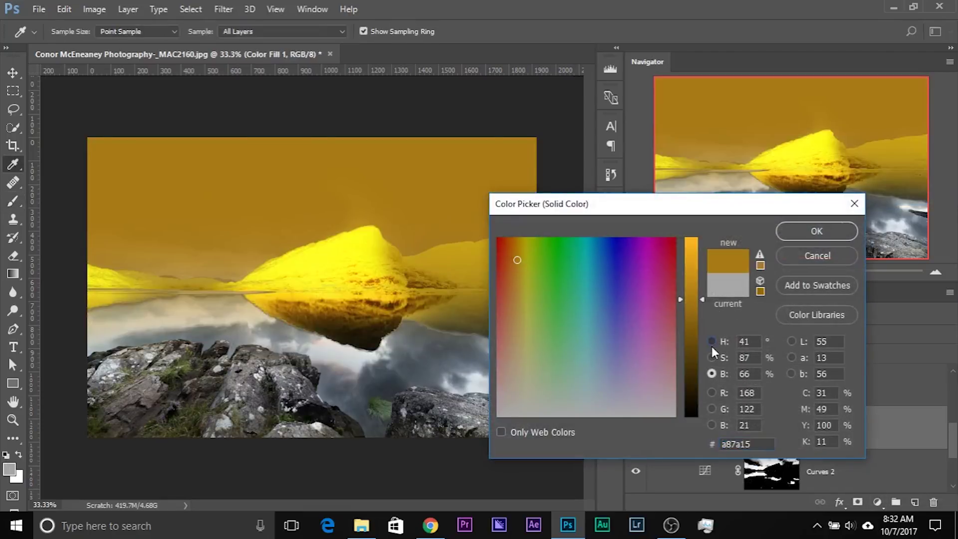
left_click(712, 341)
left_click_drag(585, 325, 677, 244)
key("Return")
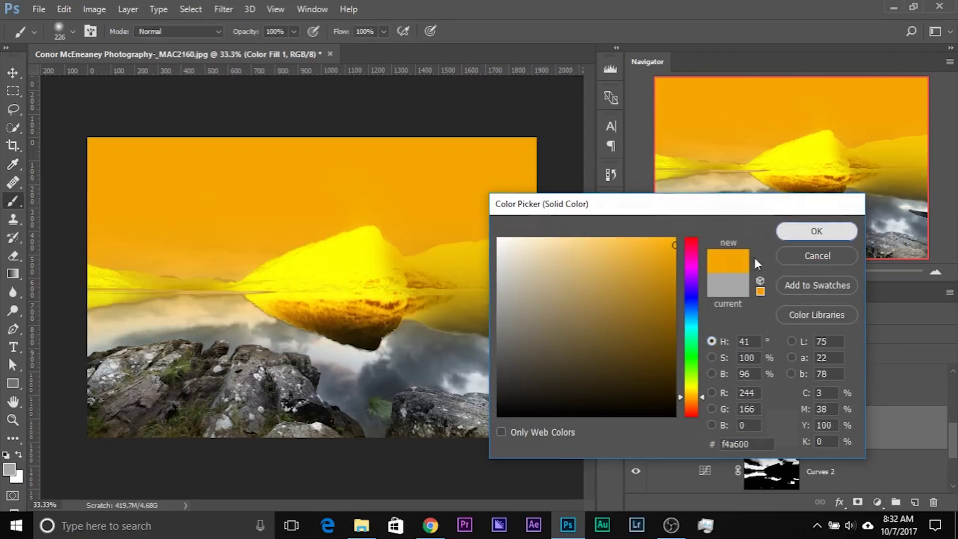
Replace the Color Fill 1 mask with a copy of the Curves 2 mask and set the fill's blend mode to Overlay
left_click_drag(774, 469, 775, 428)
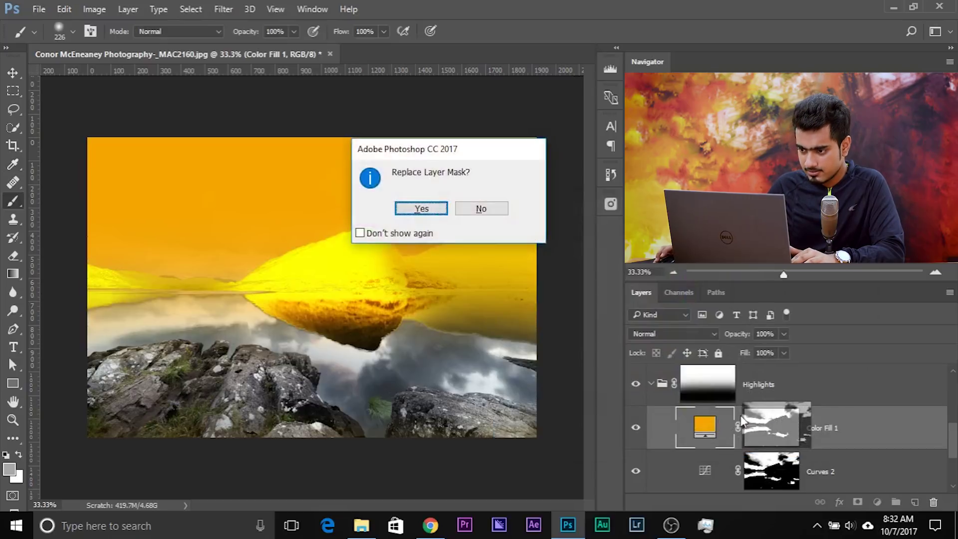
left_click(422, 210)
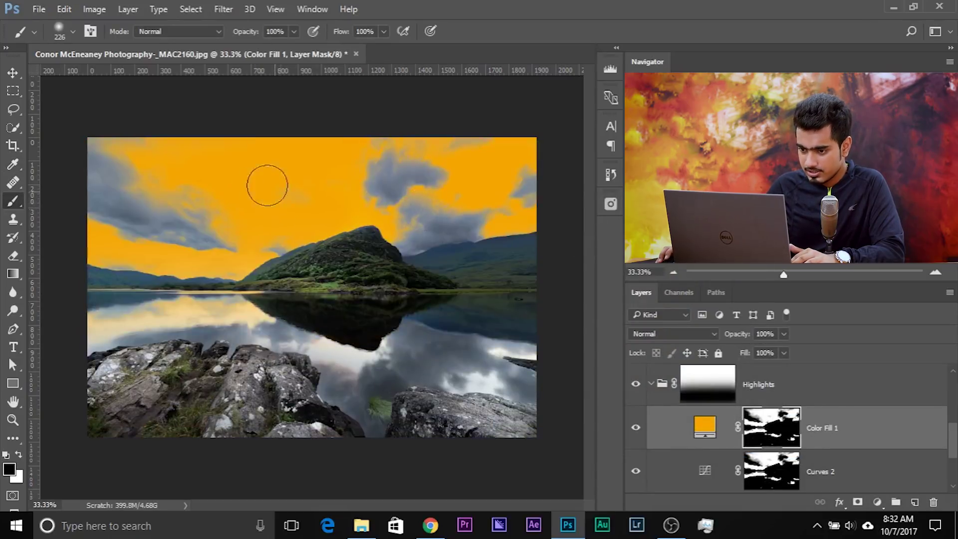
left_click(674, 332)
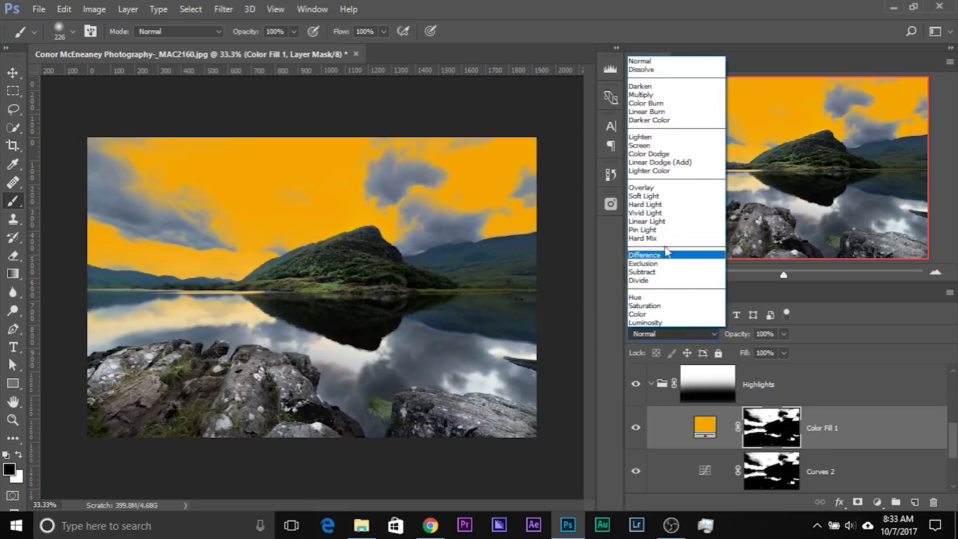
left_click(657, 189)
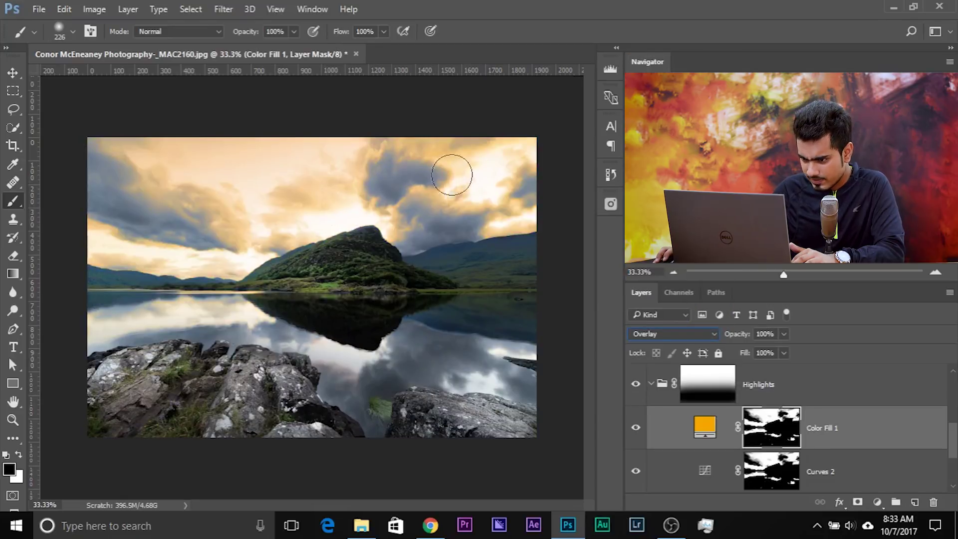
Change the Color Fill 1 colour to a softer reddish orange, fb8b47
double_click(704, 426)
left_click_drag(608, 340, 663, 239)
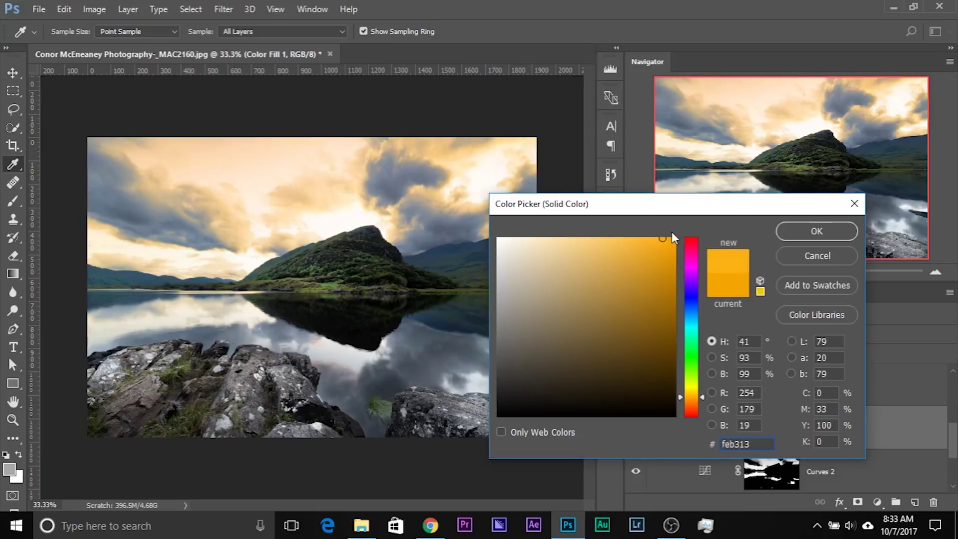
left_click_drag(697, 401, 693, 407)
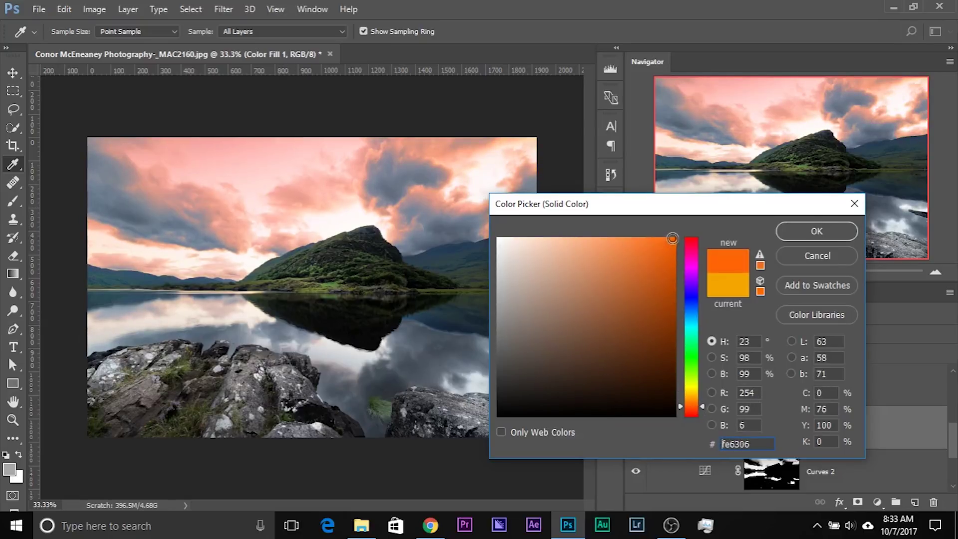
left_click(674, 295)
left_click_drag(669, 240, 626, 241)
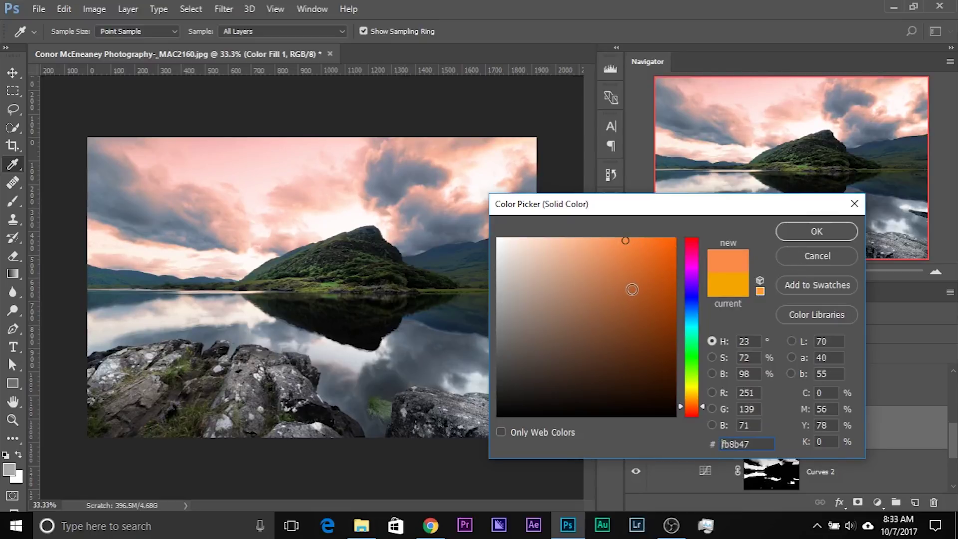
left_click(794, 234)
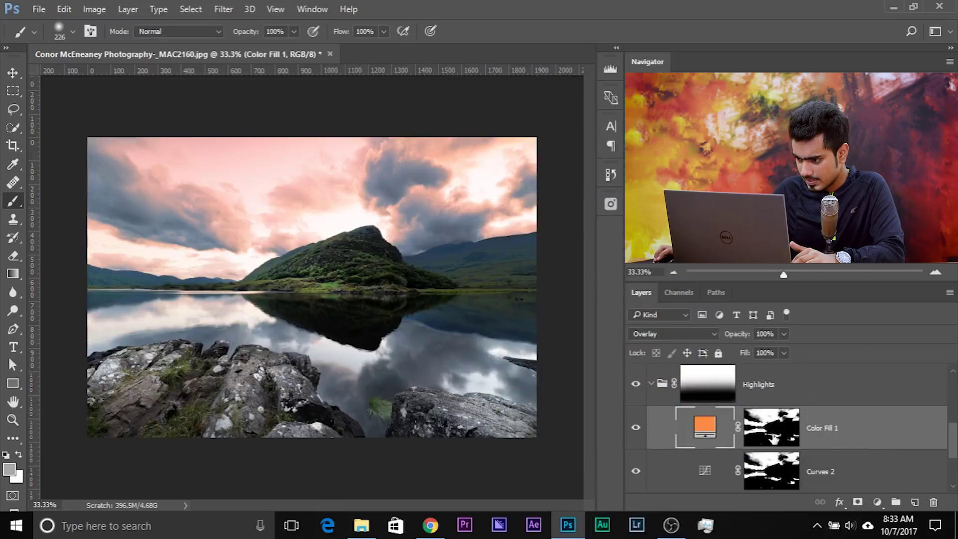
Move Color Fill 1 out of the Highlights group to just above it, check its effect, and collapse the group
left_click_drag(808, 428, 813, 403)
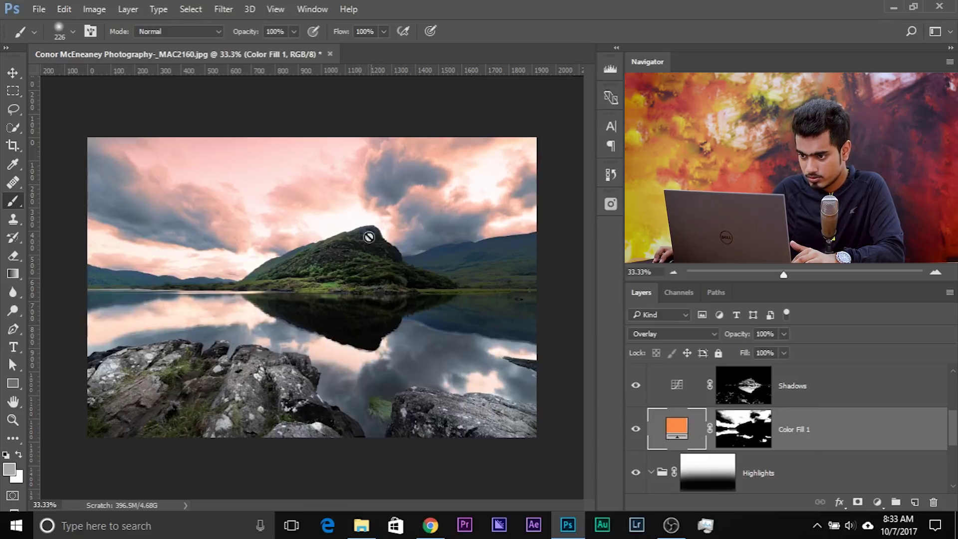
left_click(637, 434)
left_click(637, 433)
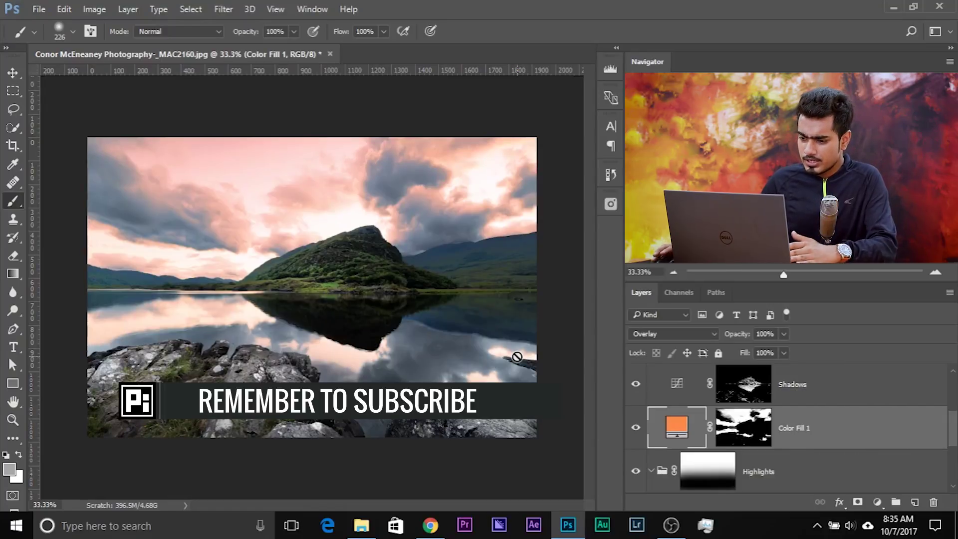
scroll(771, 457, "down", 2)
scroll(724, 444, "up", 1)
left_click(651, 427)
scroll(749, 435, "up", 3)
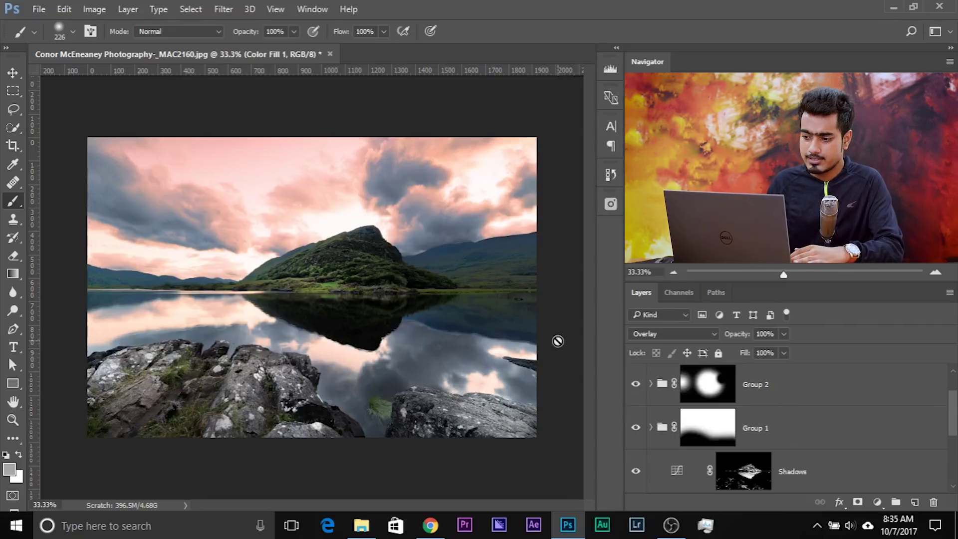
Inspect the edge of the distant hill's reflection in the lake at 200%, comparing it with Color Fill 1 shown and hidden
key("ctrl+plus")
key("ctrl+plus")
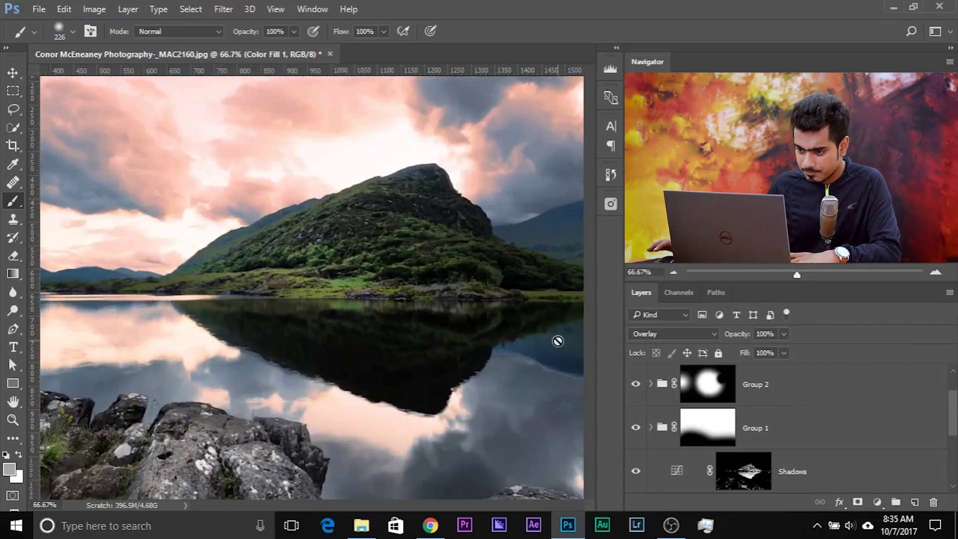
left_click_drag(505, 390, 353, 310)
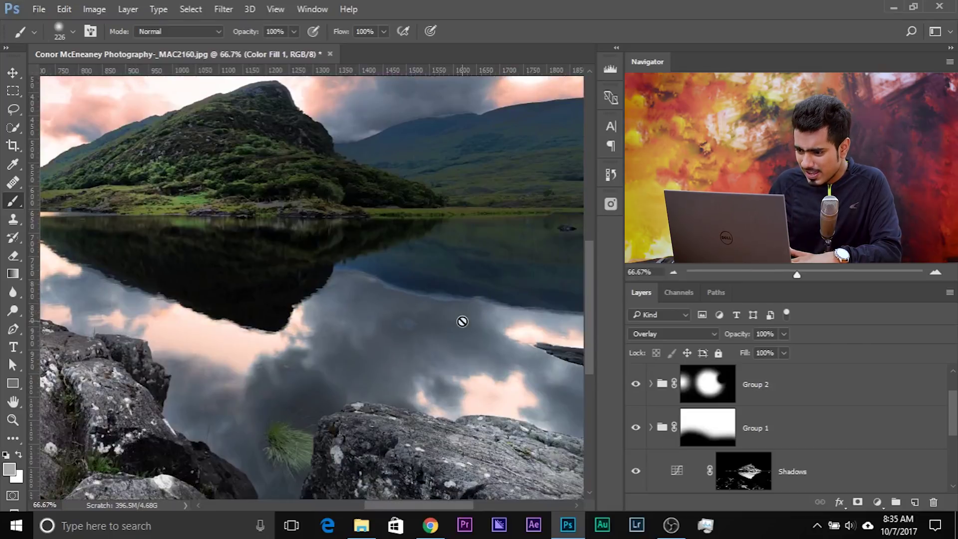
key("ctrl+plus")
key("ctrl+plus")
left_click_drag(463, 321, 331, 303)
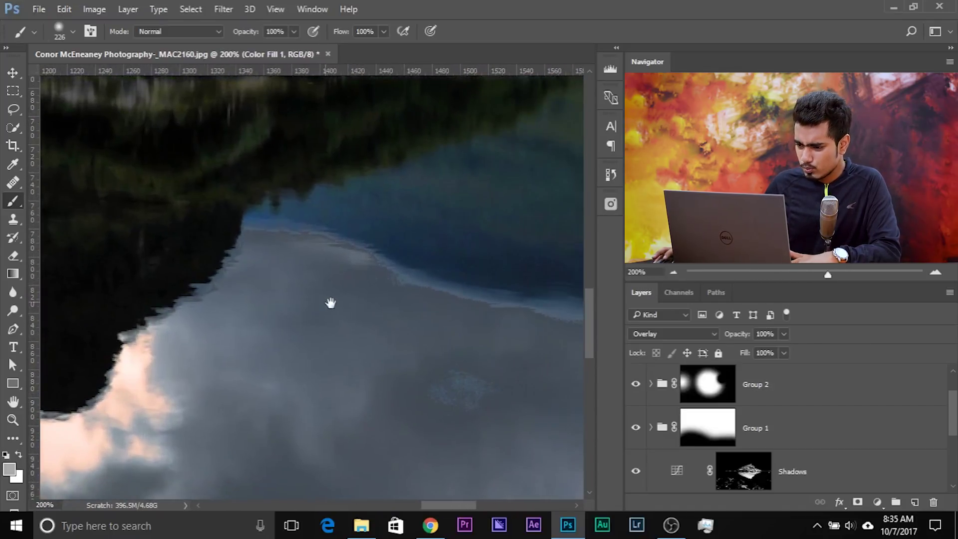
scroll(757, 401, "down", 5)
left_click(636, 474, "alt")
left_click(636, 474, "alt")
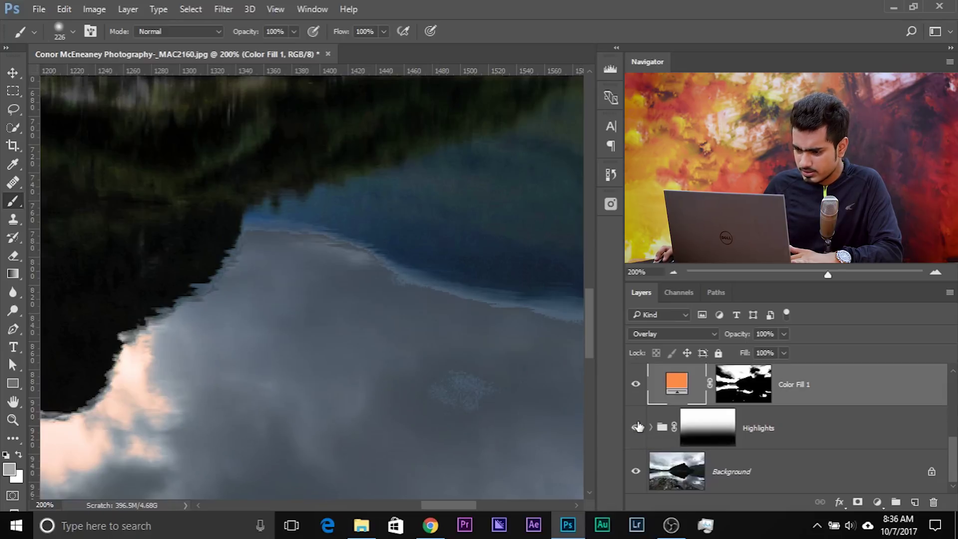
left_click(637, 386)
left_click(636, 386)
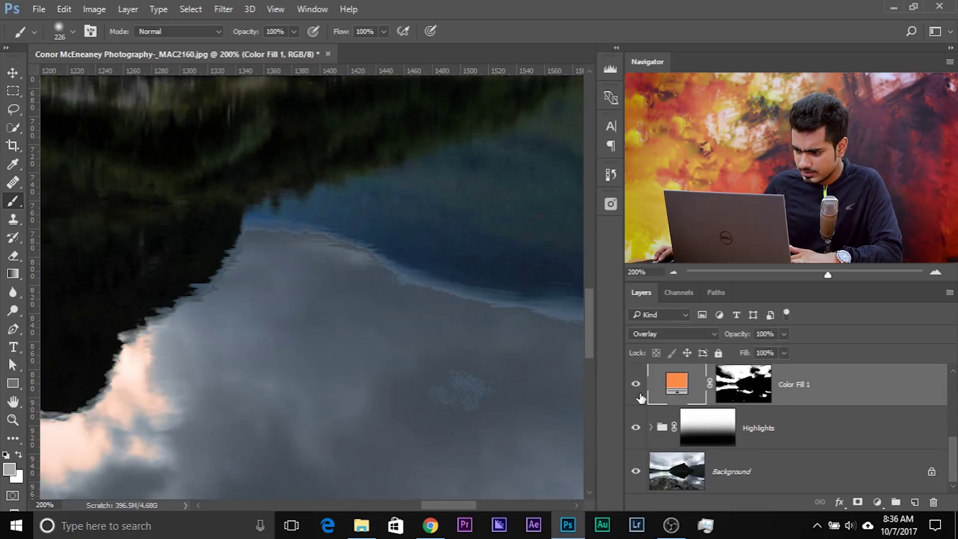
Expand Group 1 and toggle its visibility to examine how its adjustments affect the reflection's edge
scroll(640, 399, "up", 1)
scroll(637, 389, "up", 1)
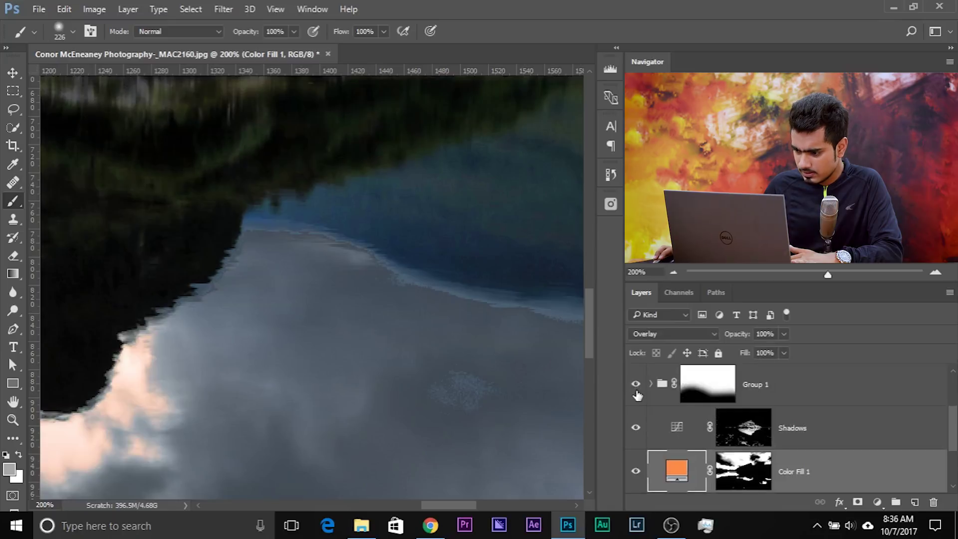
left_click(637, 385)
left_click(636, 384)
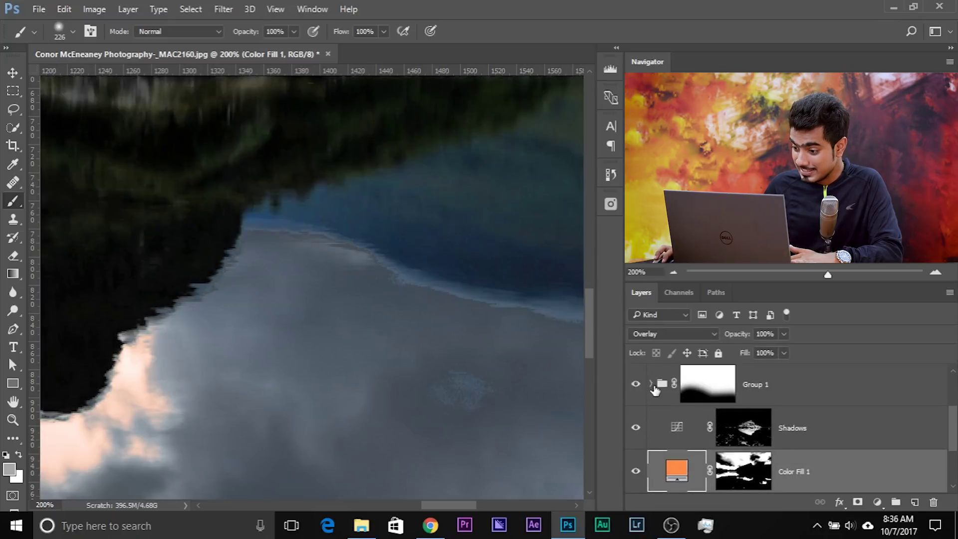
left_click(651, 384)
scroll(741, 432, "down", 1)
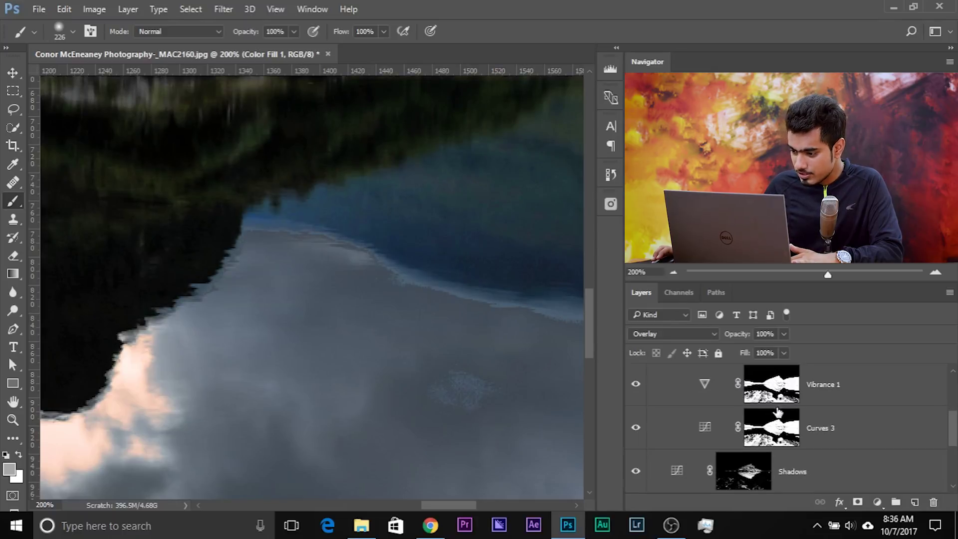
scroll(776, 440, "up", 3)
scroll(743, 430, "down", 2)
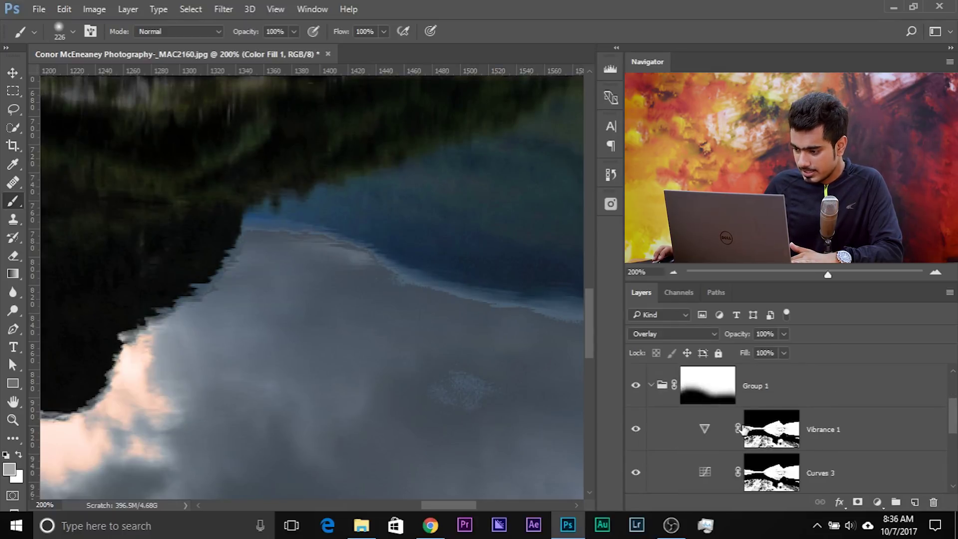
scroll(670, 417, "up", 2)
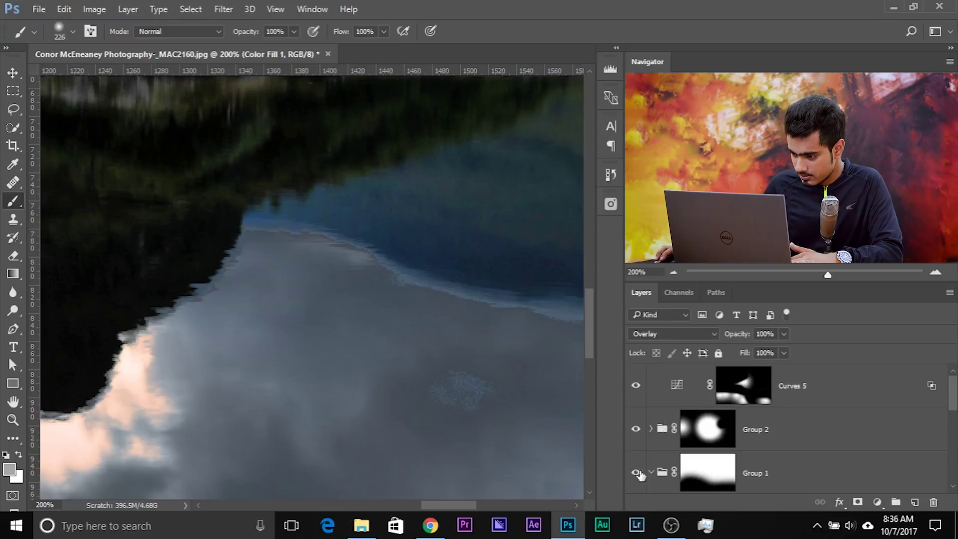
scroll(659, 453, "down", 2)
left_click(637, 386)
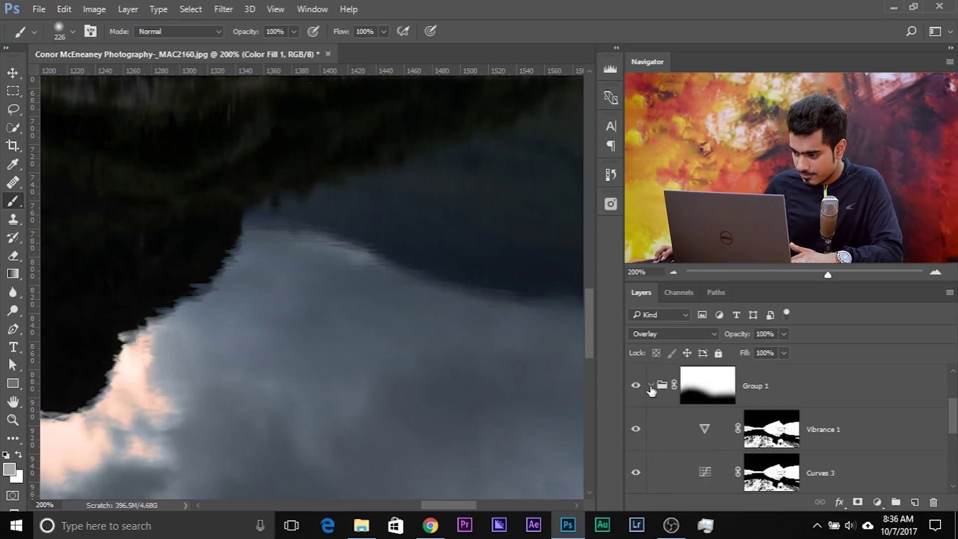
Try painting black on the Group 1 mask along the reflection's edge, and undo the brush strokes
left_click(708, 384)
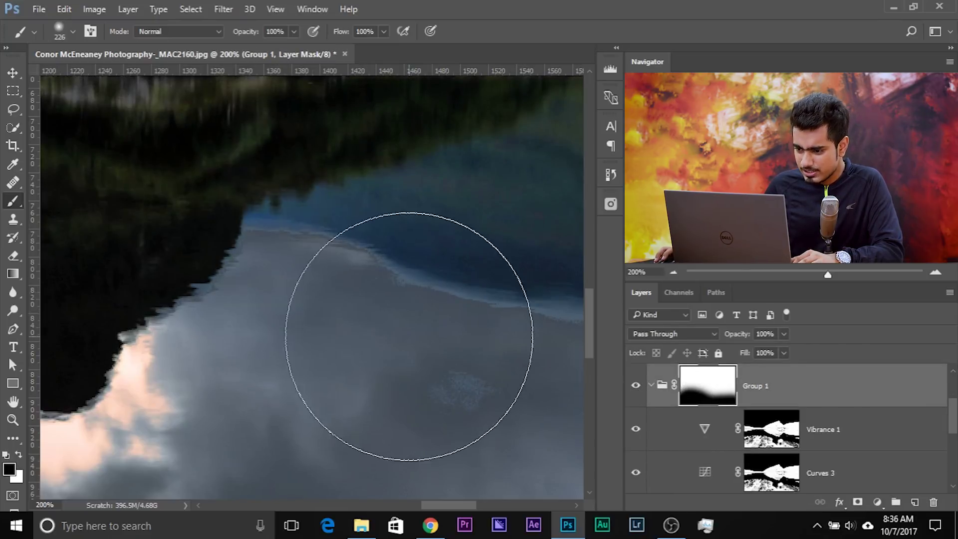
left_click_drag(247, 268, 207, 270)
left_click_drag(298, 261, 409, 298)
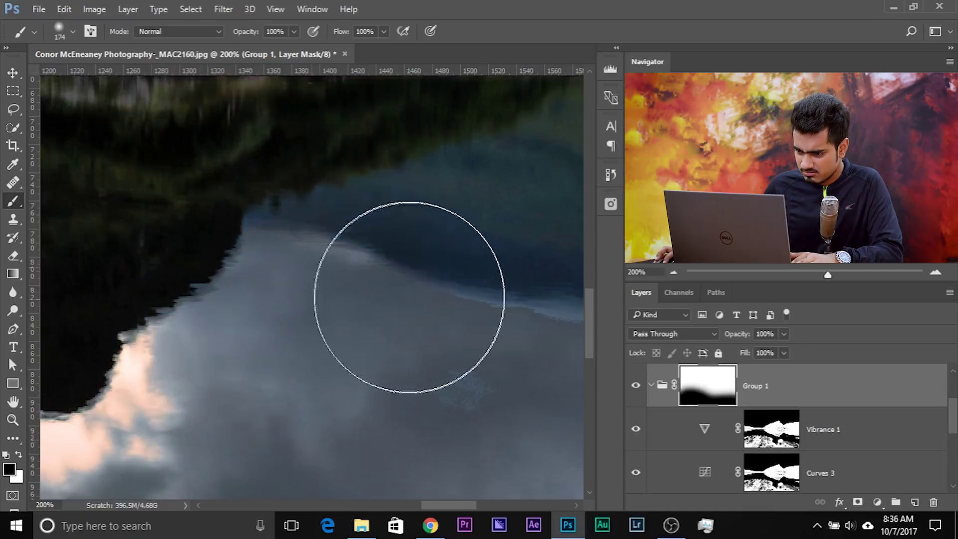
key("ctrl+minus")
key("ctrl+minus")
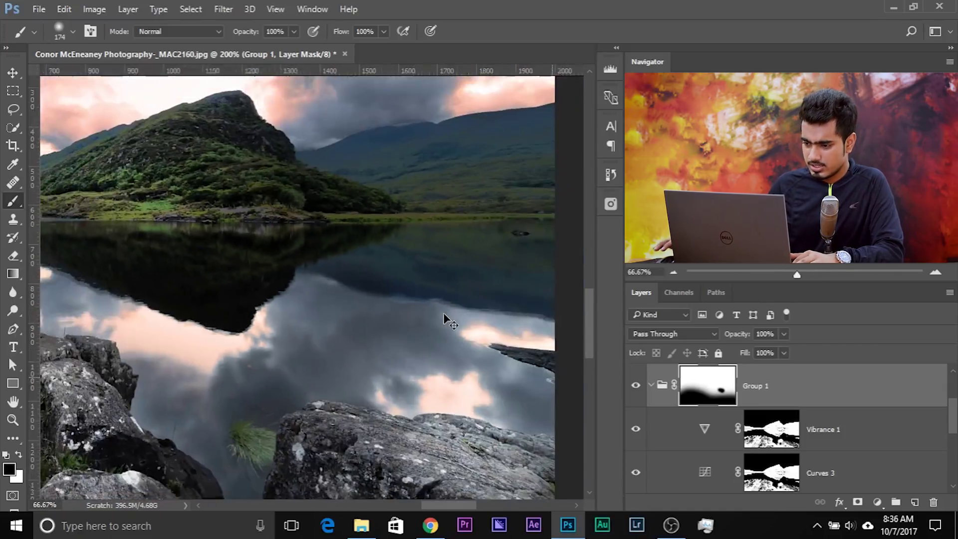
key("ctrl+minus")
left_click_drag(311, 303, 338, 304)
left_click_drag(435, 313, 505, 325)
key("ctrl+alt+z")
key("ctrl+alt+z")
key("ctrl+alt+z")
Feather the Curves 3 layer mask to 26.7 px in the mask properties
scroll(696, 422, "down", 1)
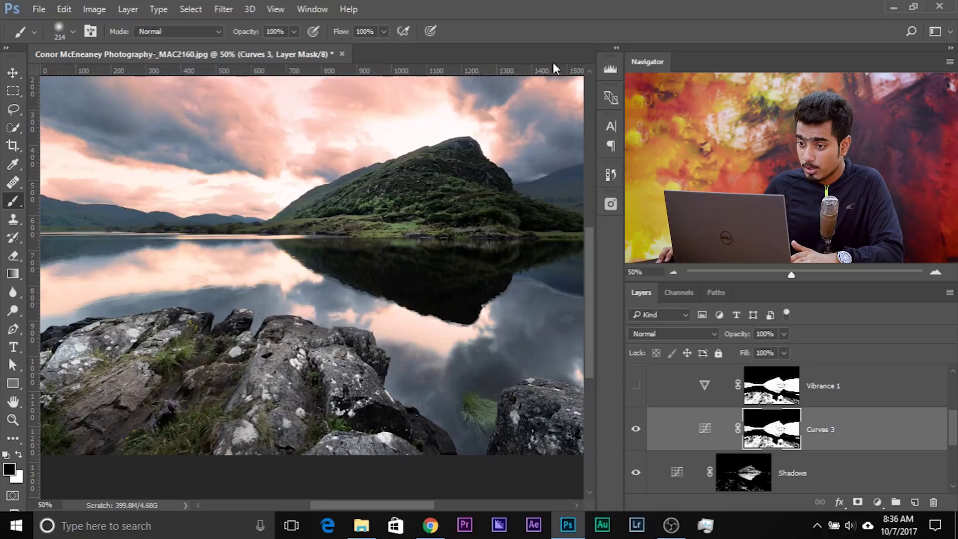
left_click(313, 10)
left_click(360, 406)
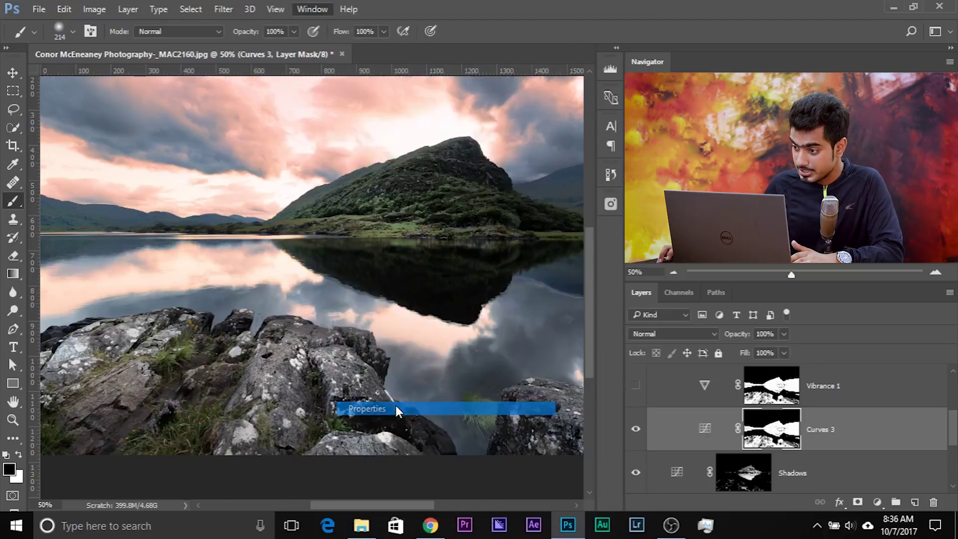
left_click_drag(548, 240, 59, 156)
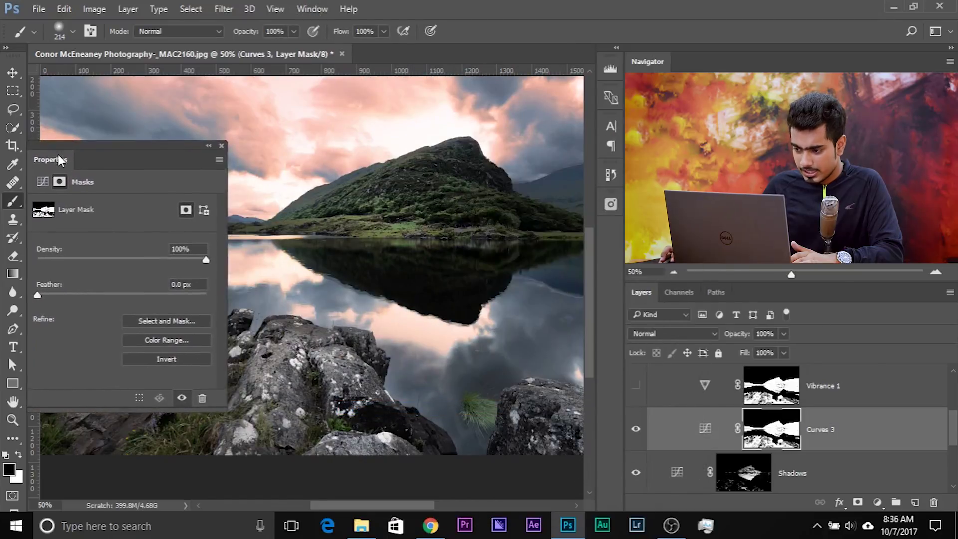
left_click(64, 295)
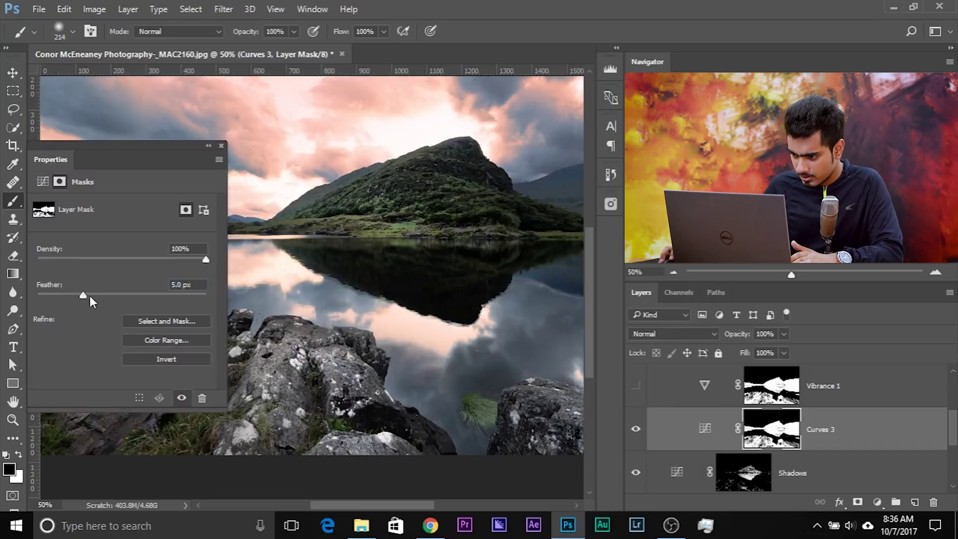
left_click(129, 294)
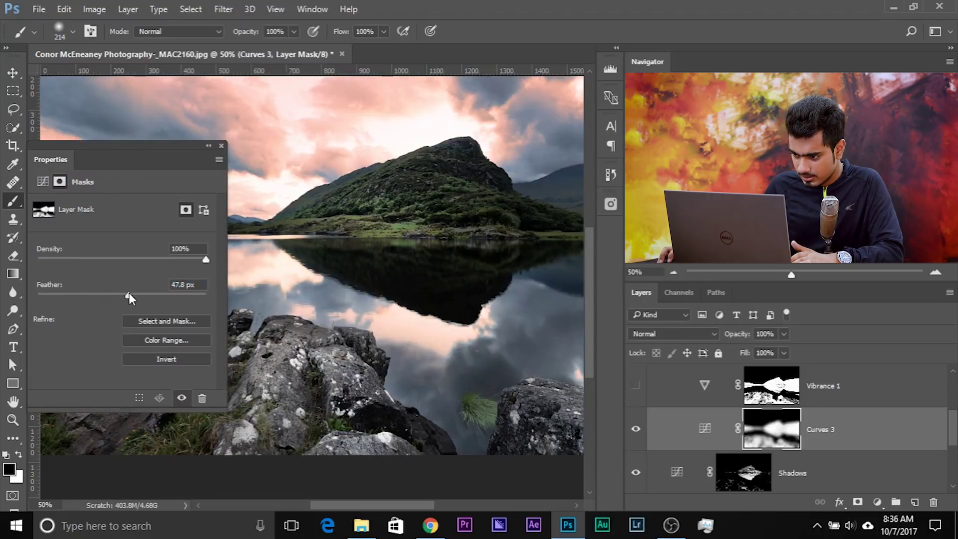
left_click(116, 295)
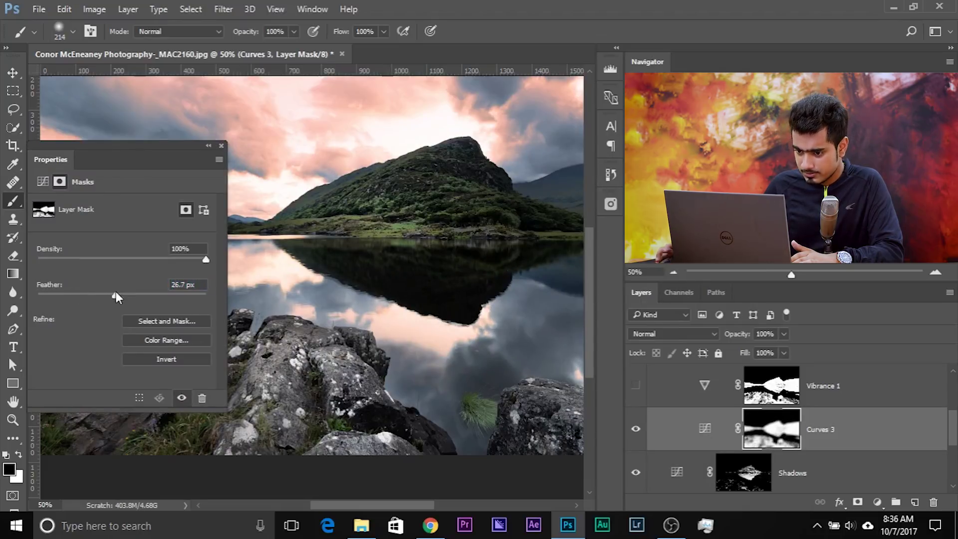
left_click(221, 146)
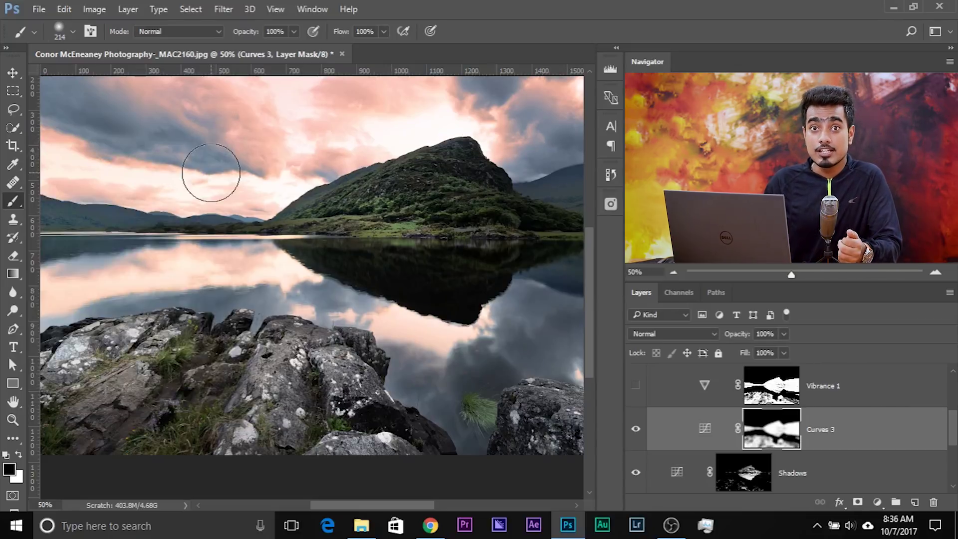
Delete the Curves 3 adjustment layer from Group 1
key("space")
left_click_drag(453, 272, 420, 260)
left_click_drag(811, 421, 933, 502)
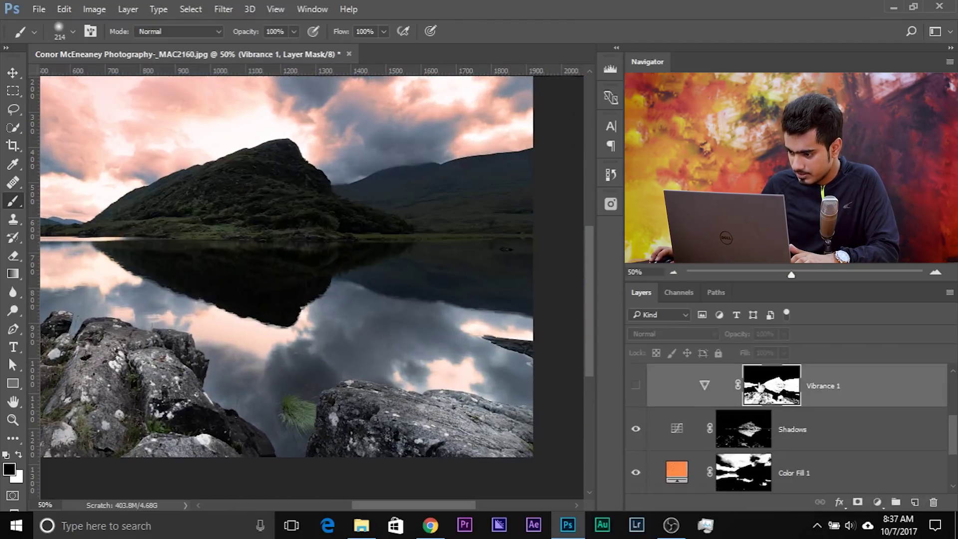
Add a new Curves adjustment above Vibrance 1 and raise the RGB curve's middle to brighten the image
left_click(878, 503)
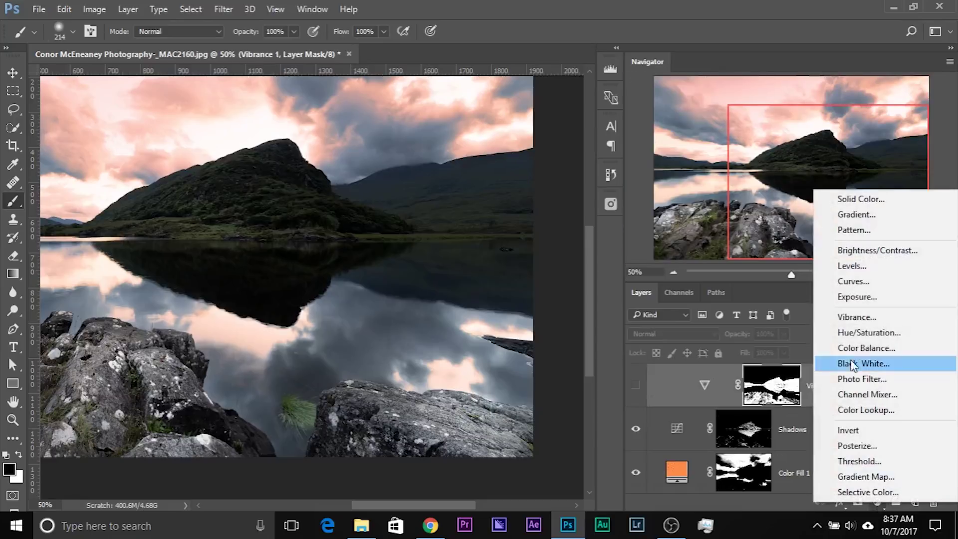
left_click(864, 282)
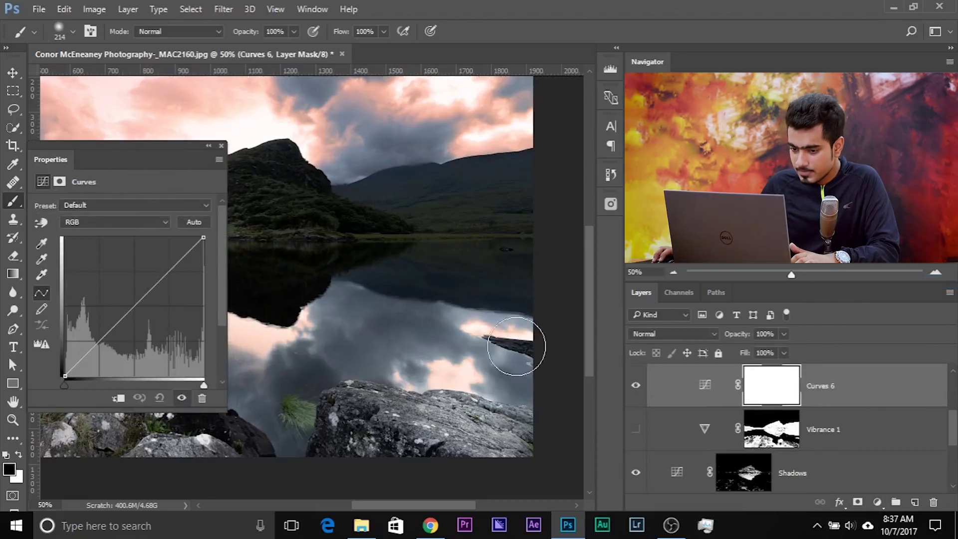
left_click_drag(139, 310, 116, 283)
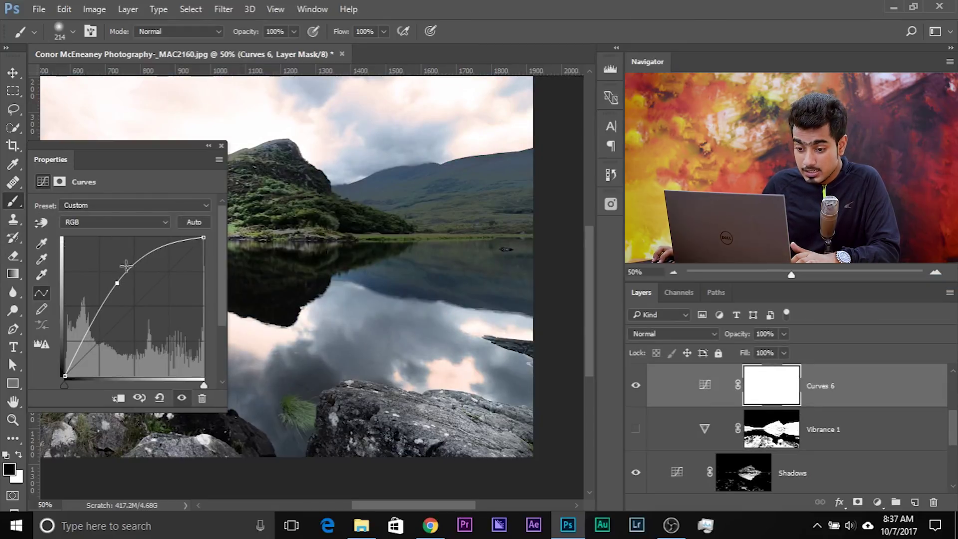
left_click_drag(113, 278, 119, 281)
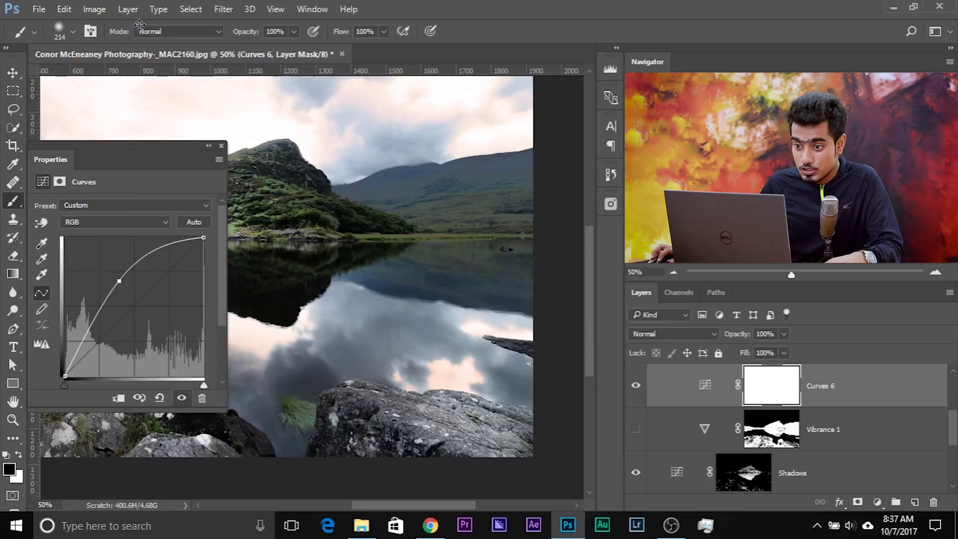
Start a Color Range selection of the Shadows on the Curves 6 mask with the selection preview set to None
left_click(215, 10)
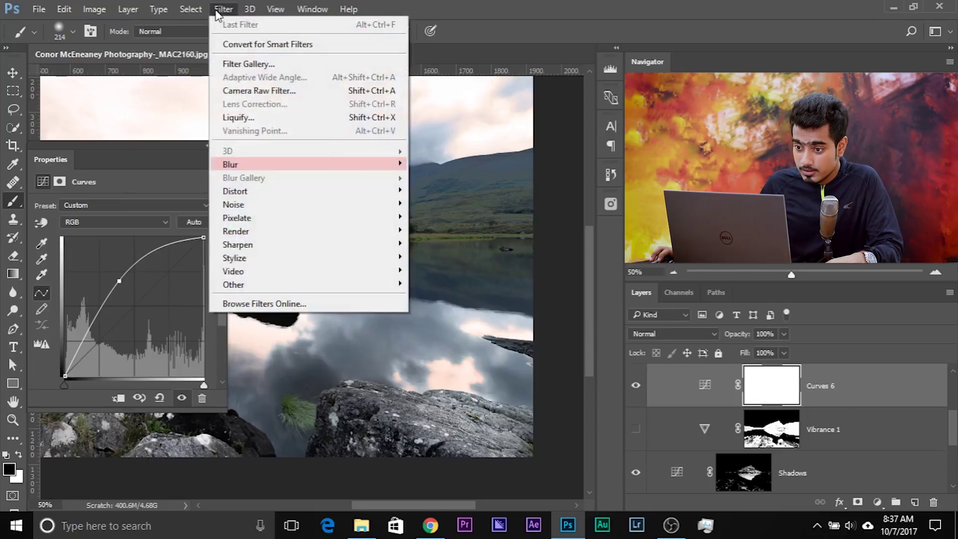
left_click(217, 10)
left_click(191, 9)
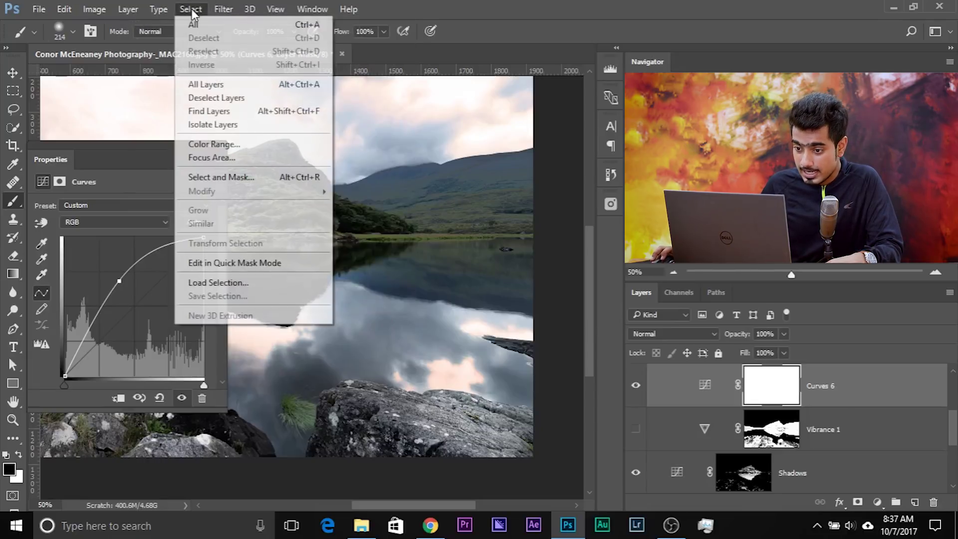
left_click(226, 145)
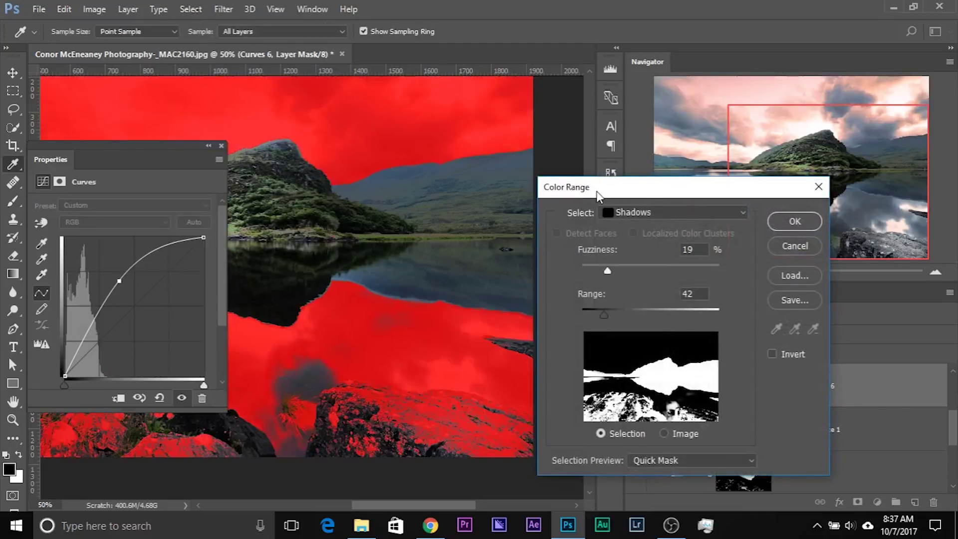
left_click(729, 465)
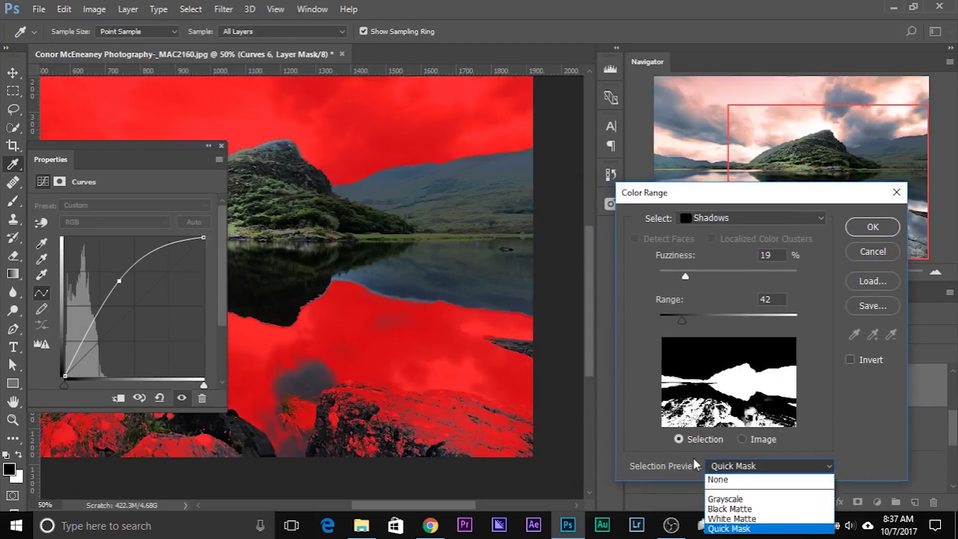
left_click(733, 480)
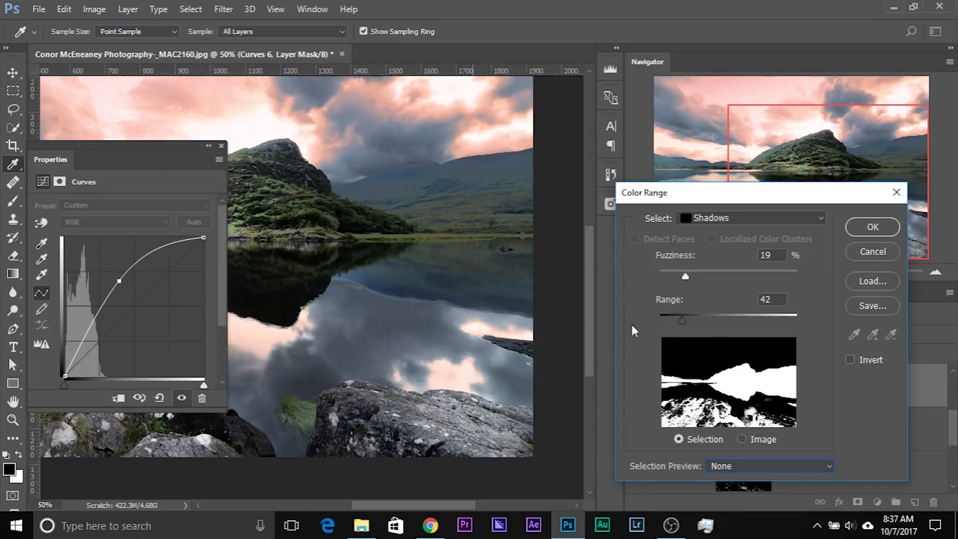
Set the shadows selection's fuzziness to 46% and range to 46, and apply it to the Curves 6 mask
left_click_drag(691, 273, 723, 272)
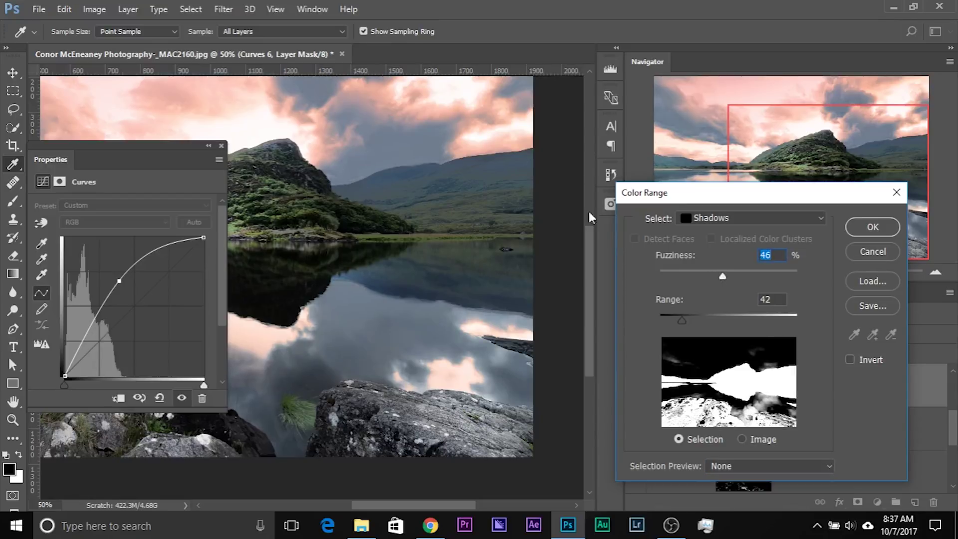
mouse_move(685, 315)
left_mouse_down()
mouse_move(706, 316)
mouse_move(682, 316)
left_mouse_up()
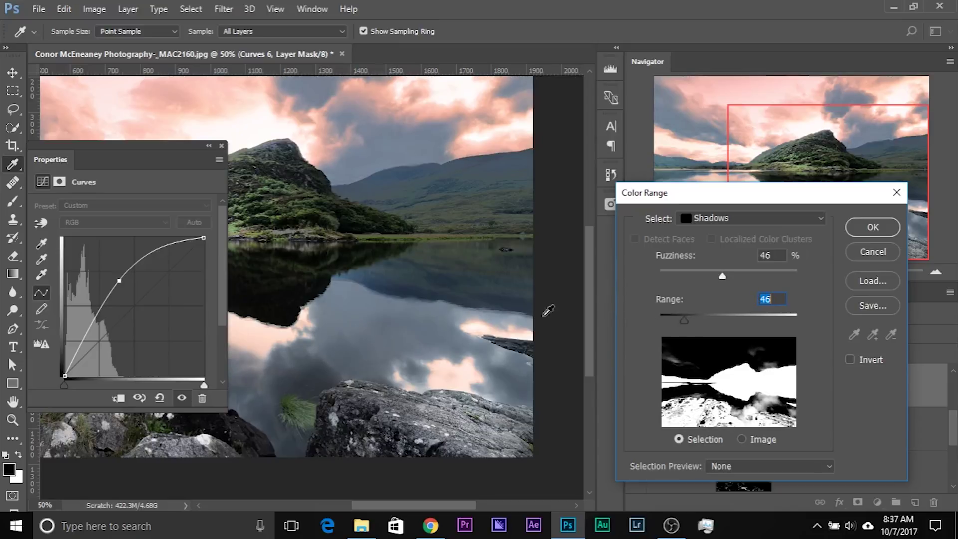
left_click(882, 227)
key("b")
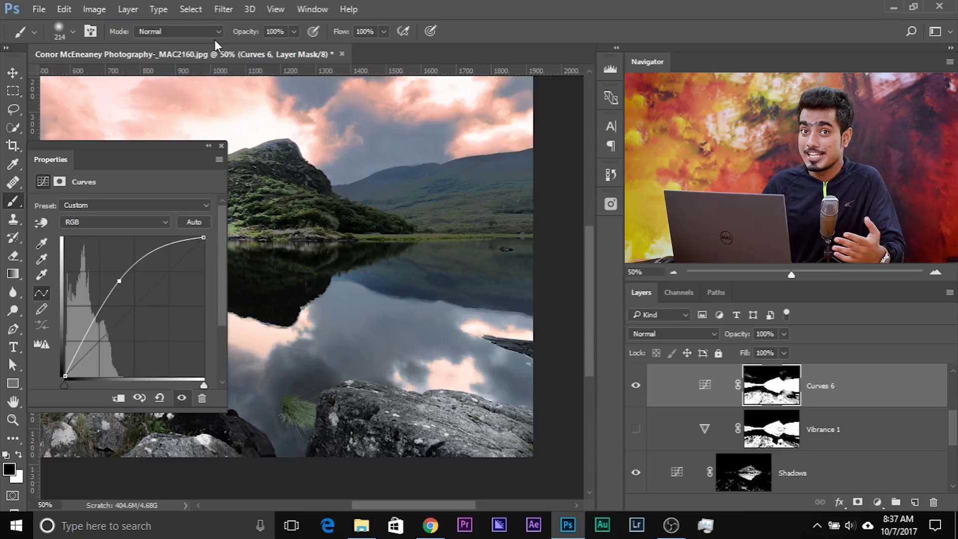
left_click(221, 145)
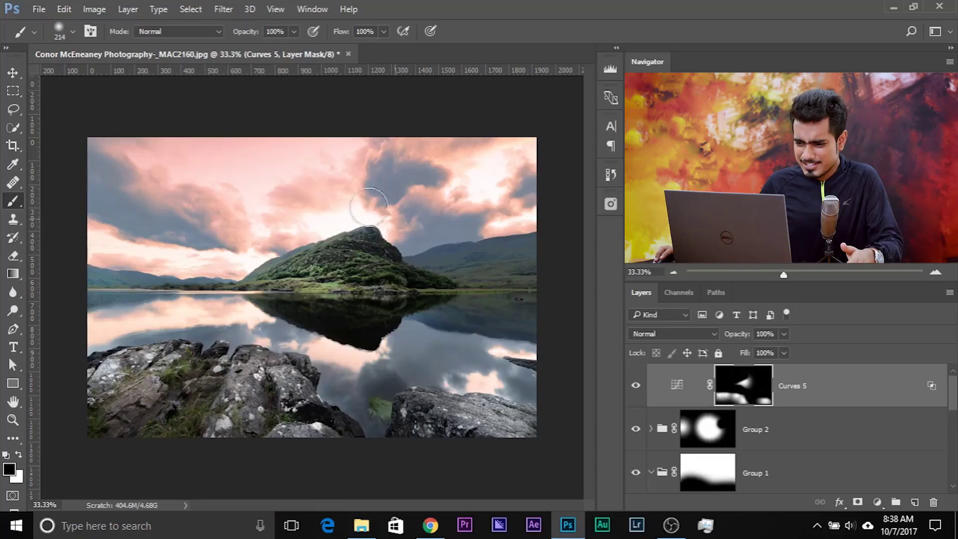
Hide the orange Color Fill 1 layer
scroll(854, 464, "down", 5)
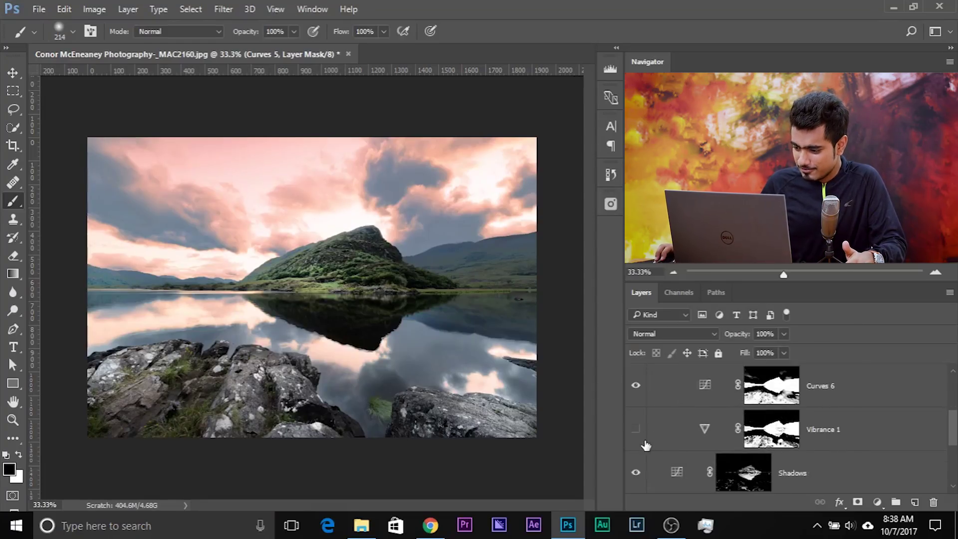
left_click(635, 473)
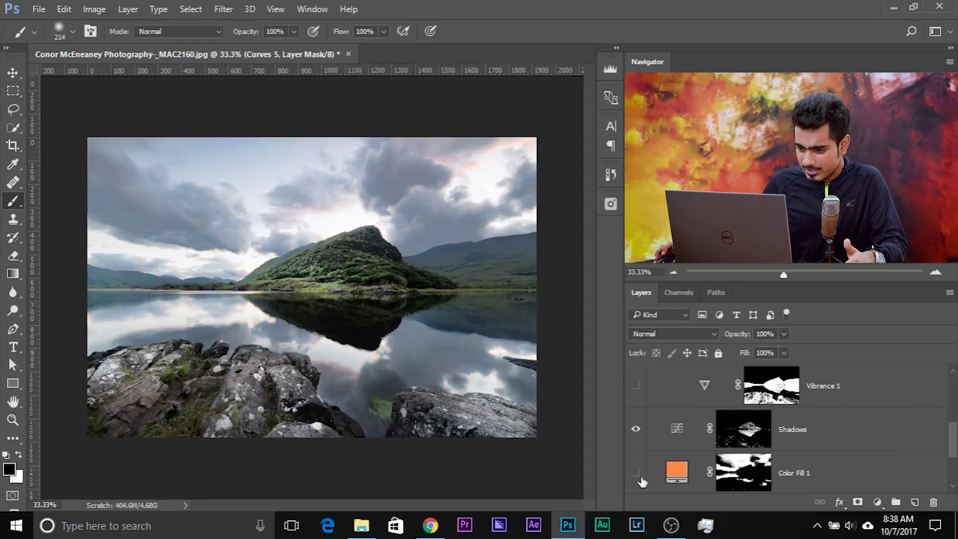
scroll(689, 464, "up", 5)
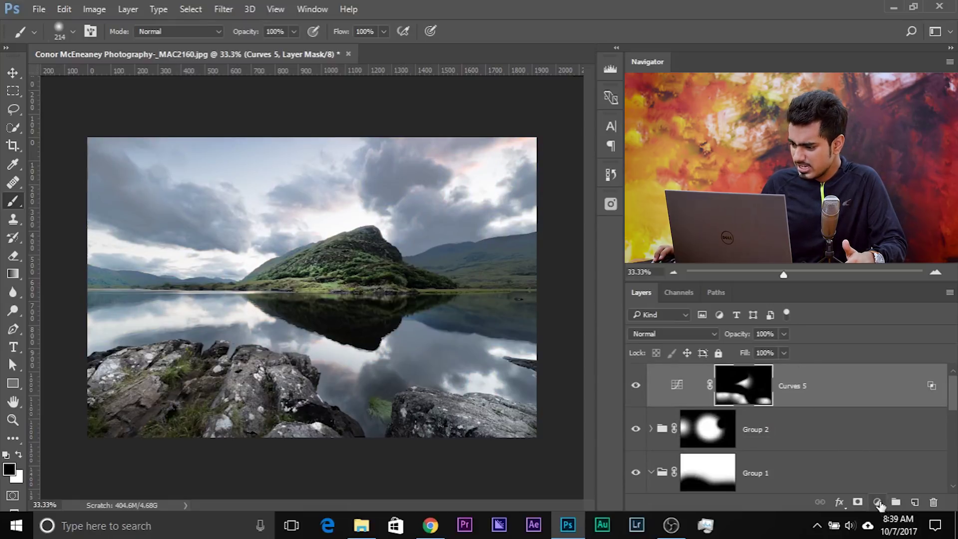
Add a Color Lookup adjustment above Curves 5 using the Fuji REALA 500D Kodak 2393 3DLUT file
left_click(879, 502)
left_click(866, 409)
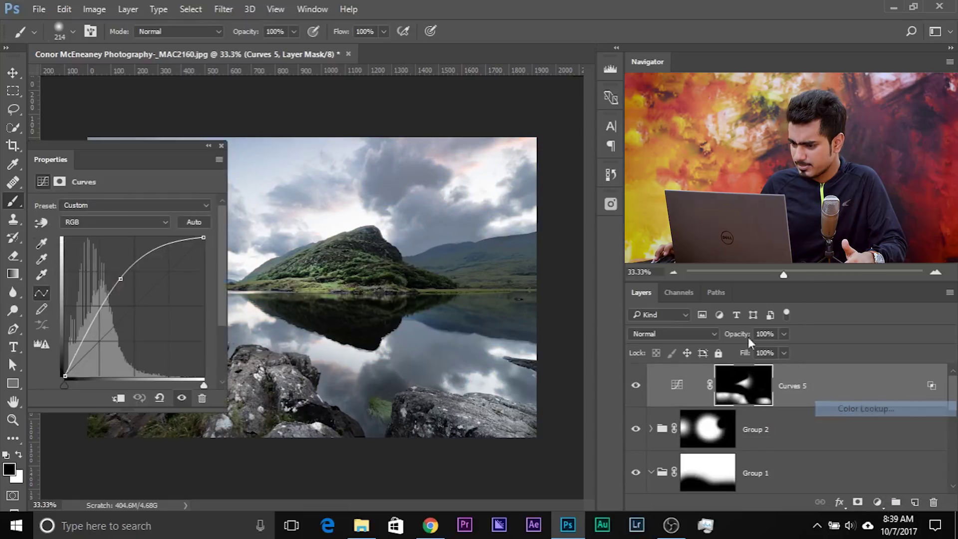
left_click(127, 205)
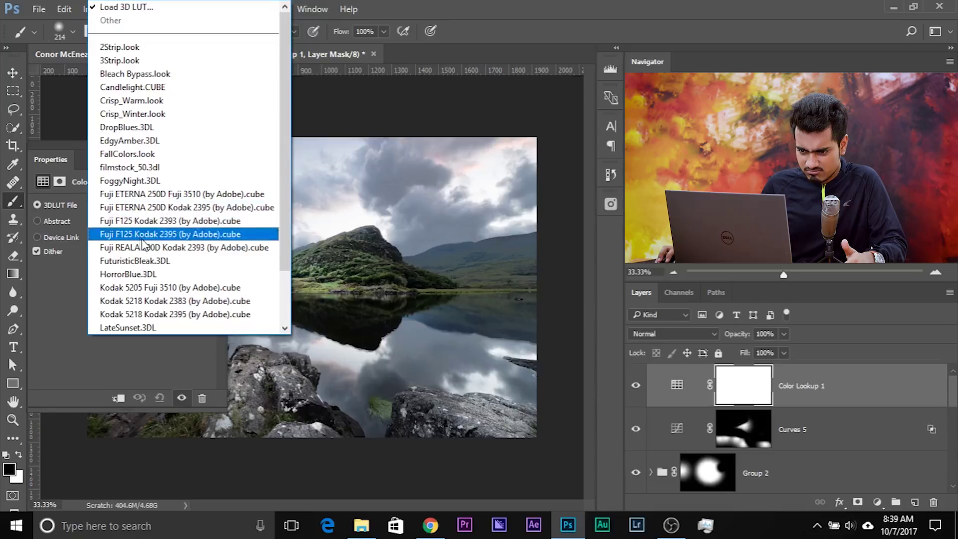
left_click(149, 250)
Switch the Color Lookup's 3DLUT file to Fuji ETERNA 250D Kodak 2395
left_click_drag(100, 157, 680, 146)
left_click(672, 199)
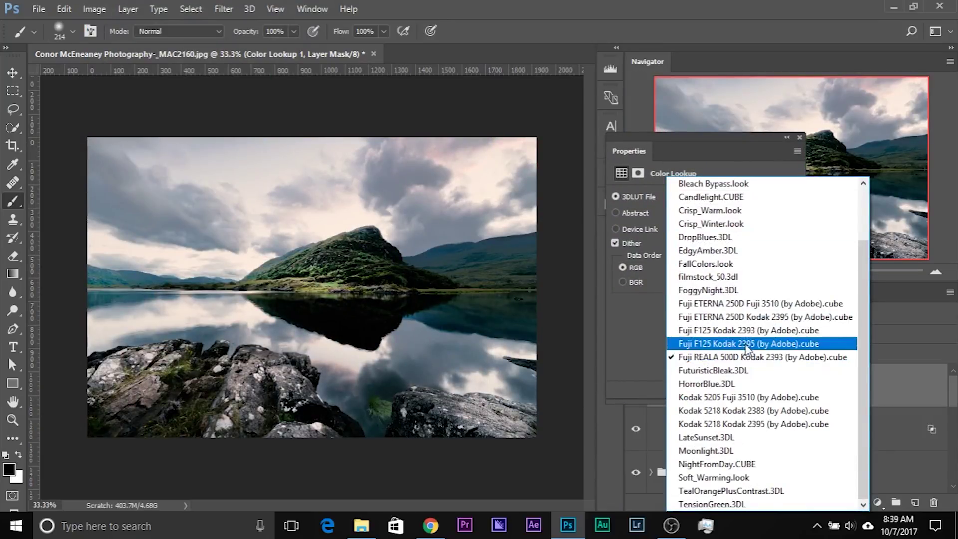
left_click(729, 319)
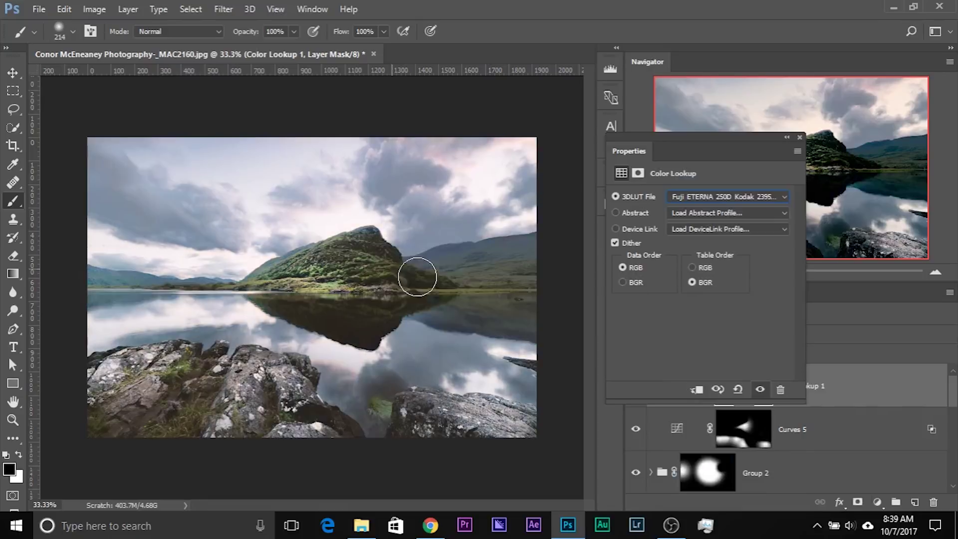
left_click(799, 138)
Compare the edit with the original by showing only the Background layer and restoring the other layers
scroll(656, 478, "down", 3)
left_click(636, 471, "alt")
left_click(636, 471, "alt")
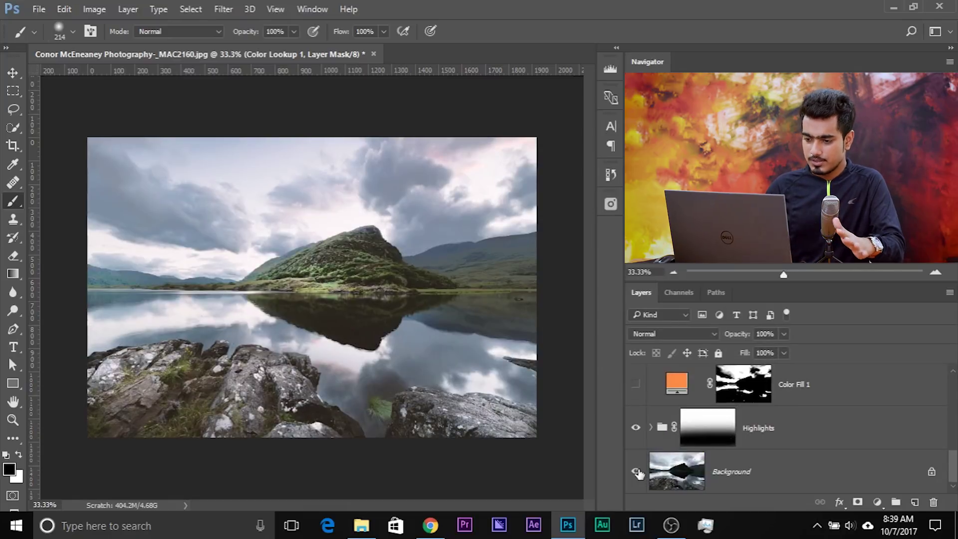
Toggle Group 2 off and on to check its effect, and lower the group's opacity to 42%
scroll(670, 437, "up", 5)
scroll(669, 439, "up", 2)
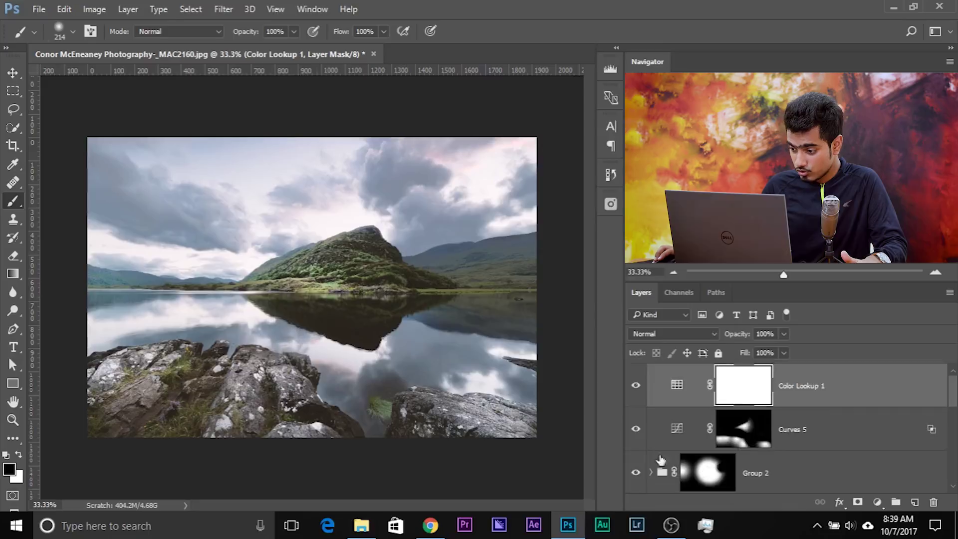
left_click(637, 474)
left_click(636, 473)
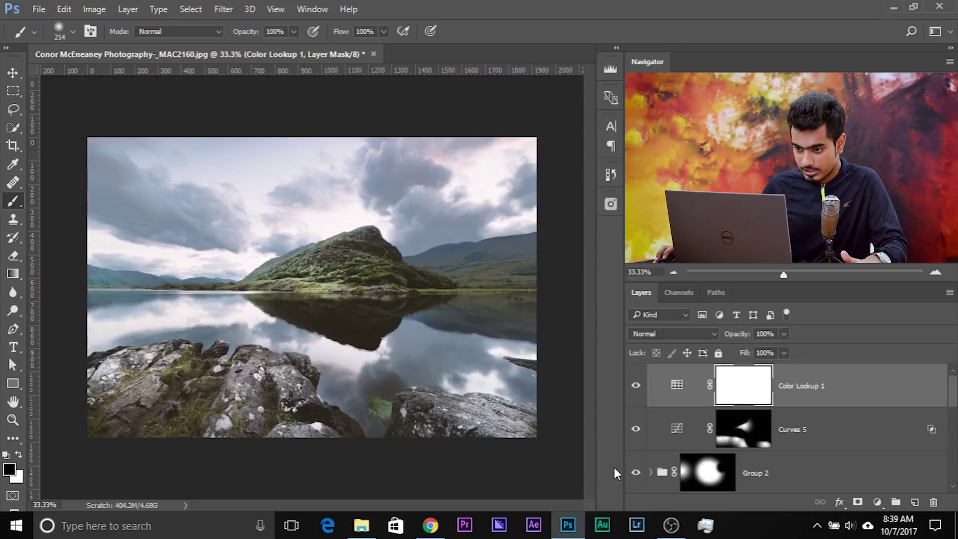
left_click(708, 471)
left_click(784, 334)
left_click_drag(788, 349, 747, 352)
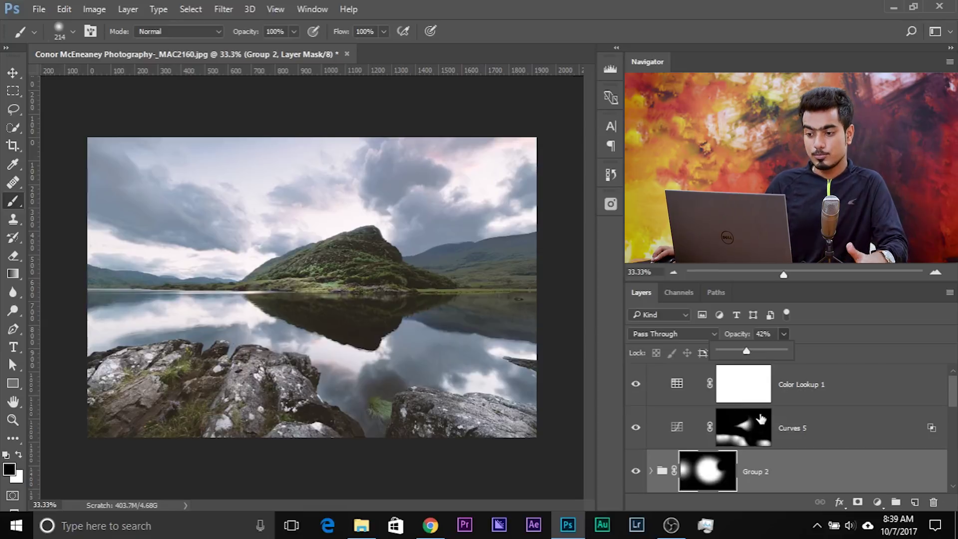